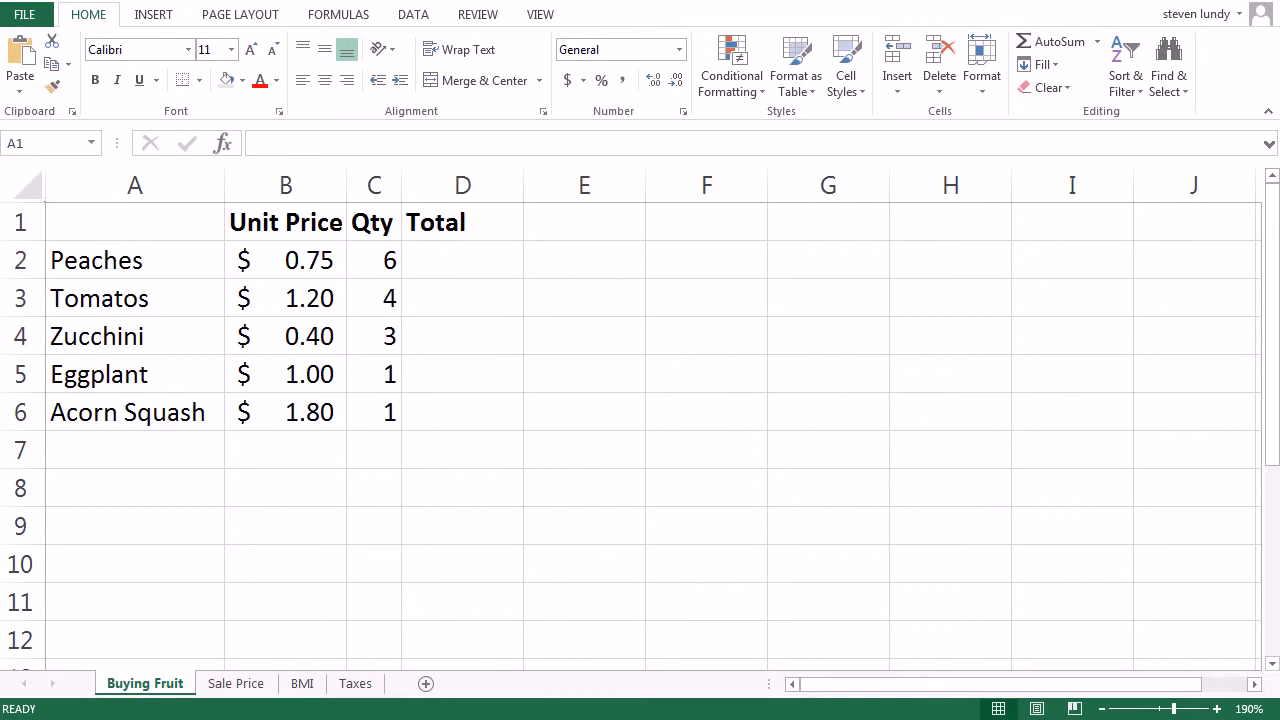
- Calculate the Peaches total in D2 with =B2*C2 and fill the formula down to D6
click(467, 261)
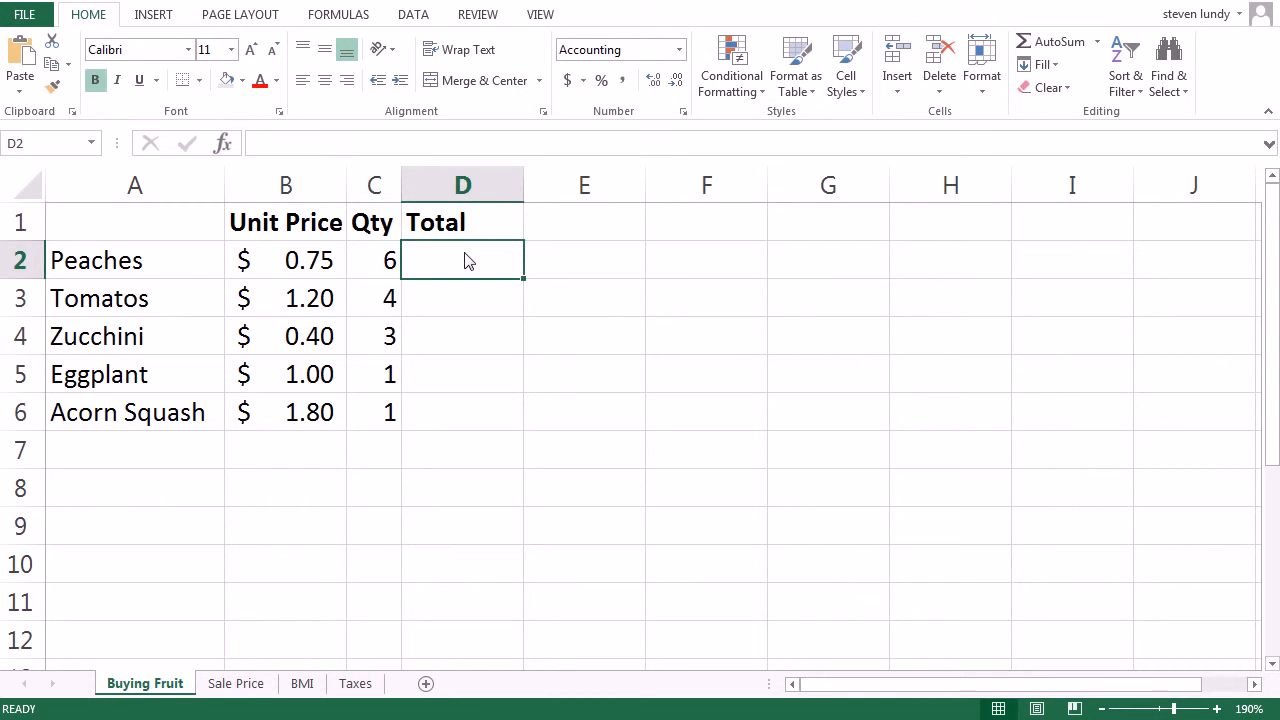
text(=)
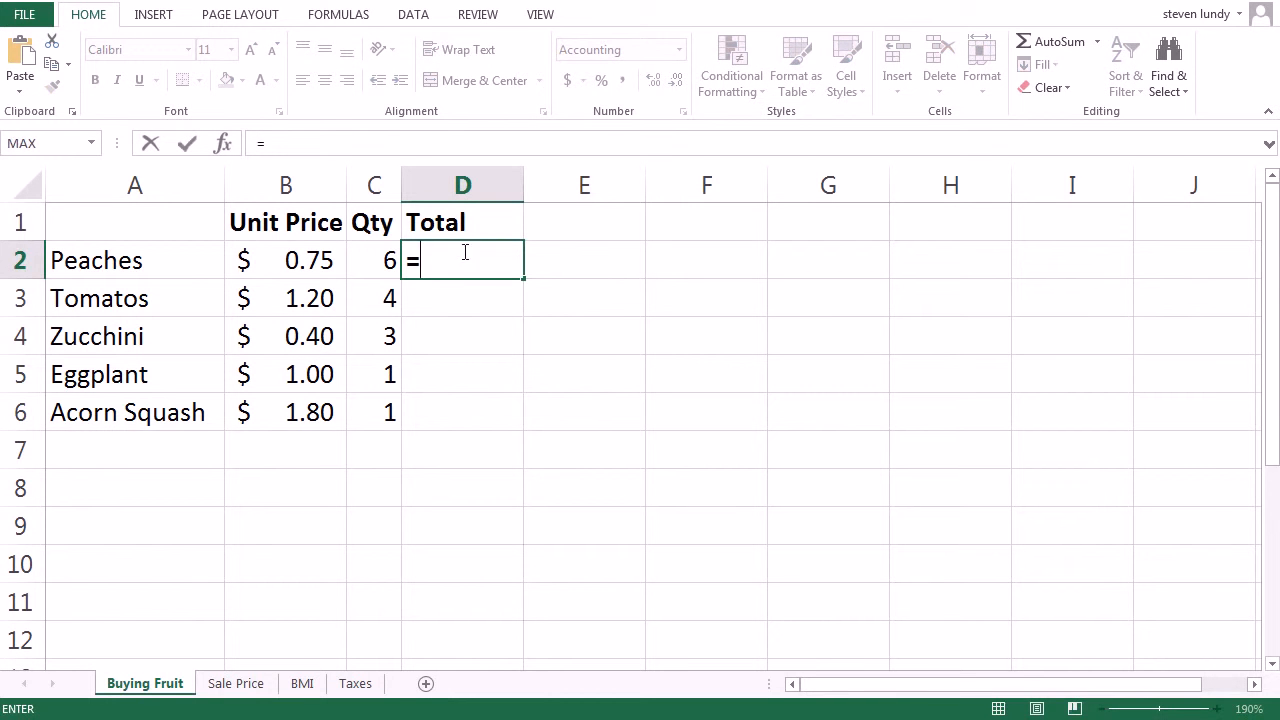
click(318, 262)
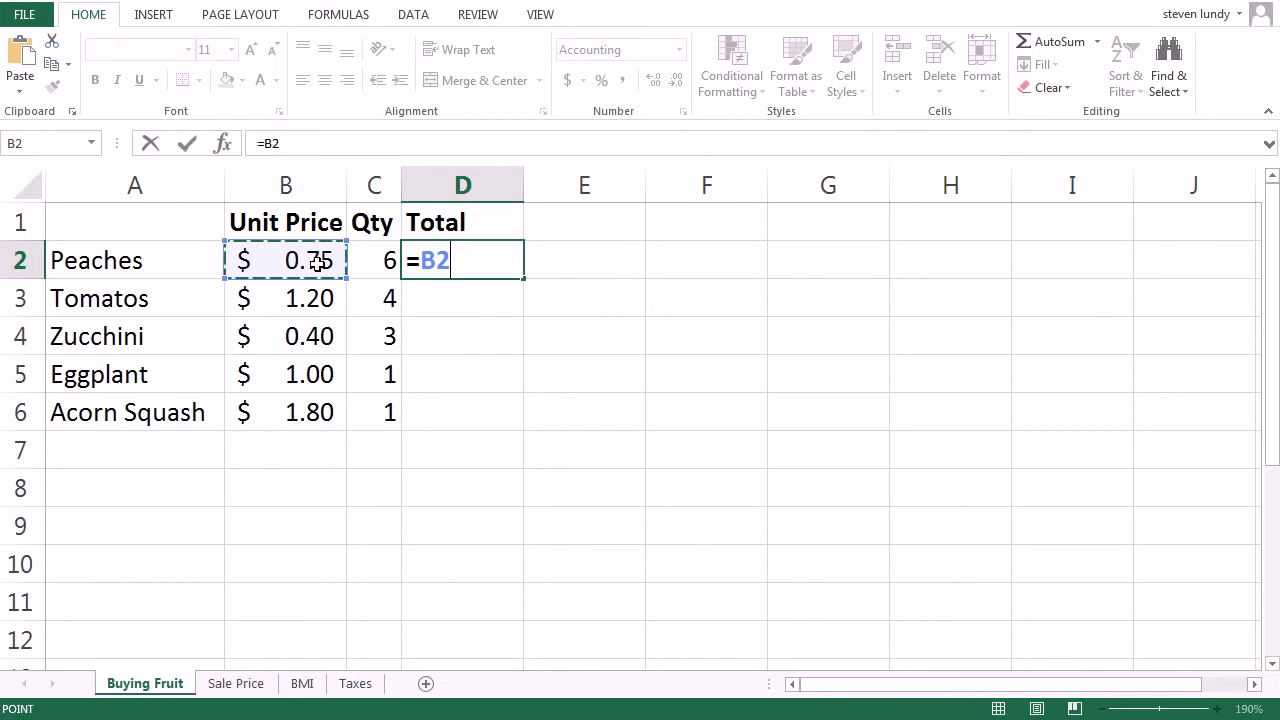
text(*)
click(366, 259)
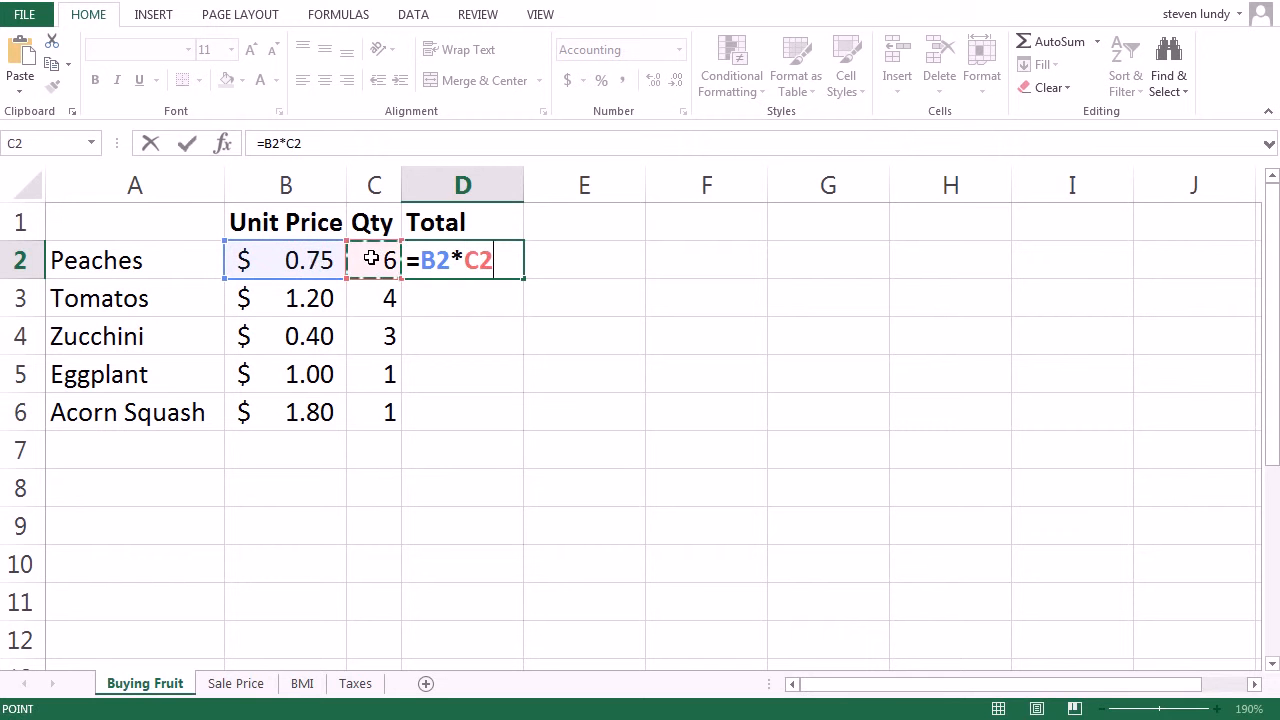
key(Return)
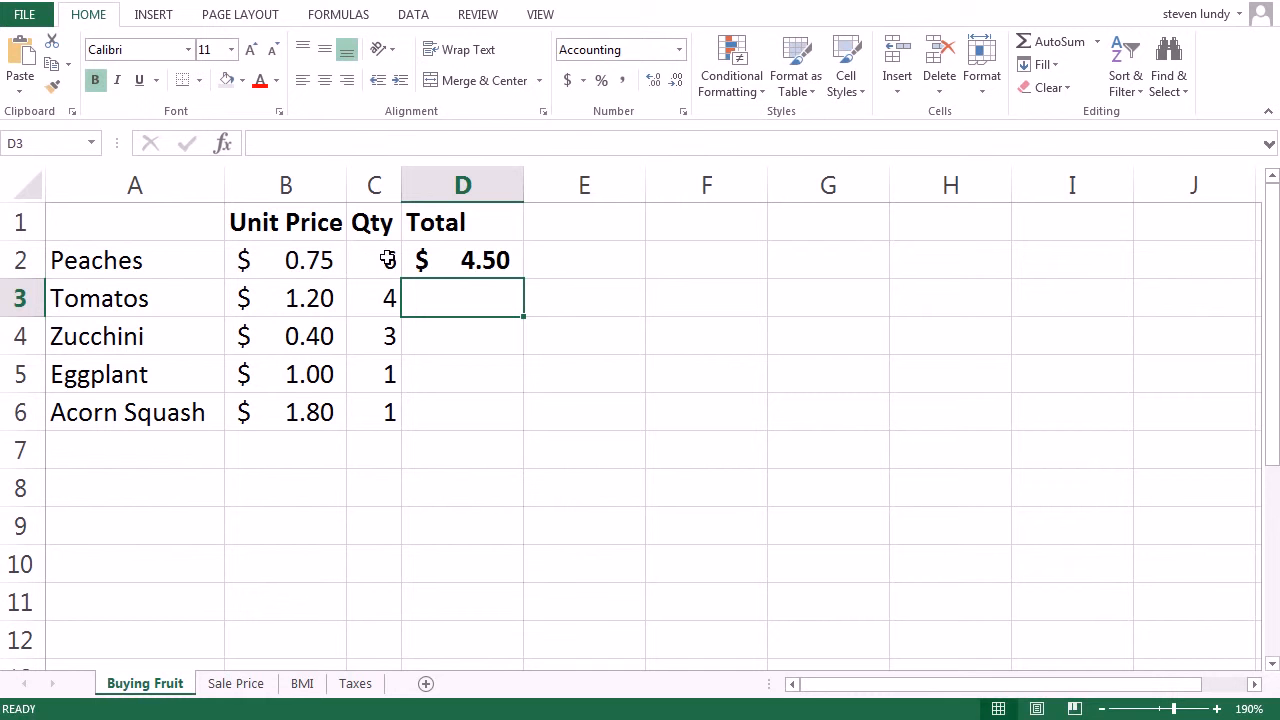
click(453, 260)
drag(523, 279, 506, 424)
- Examine the cell references in each Total formula from D2 down to D6
click(450, 250)
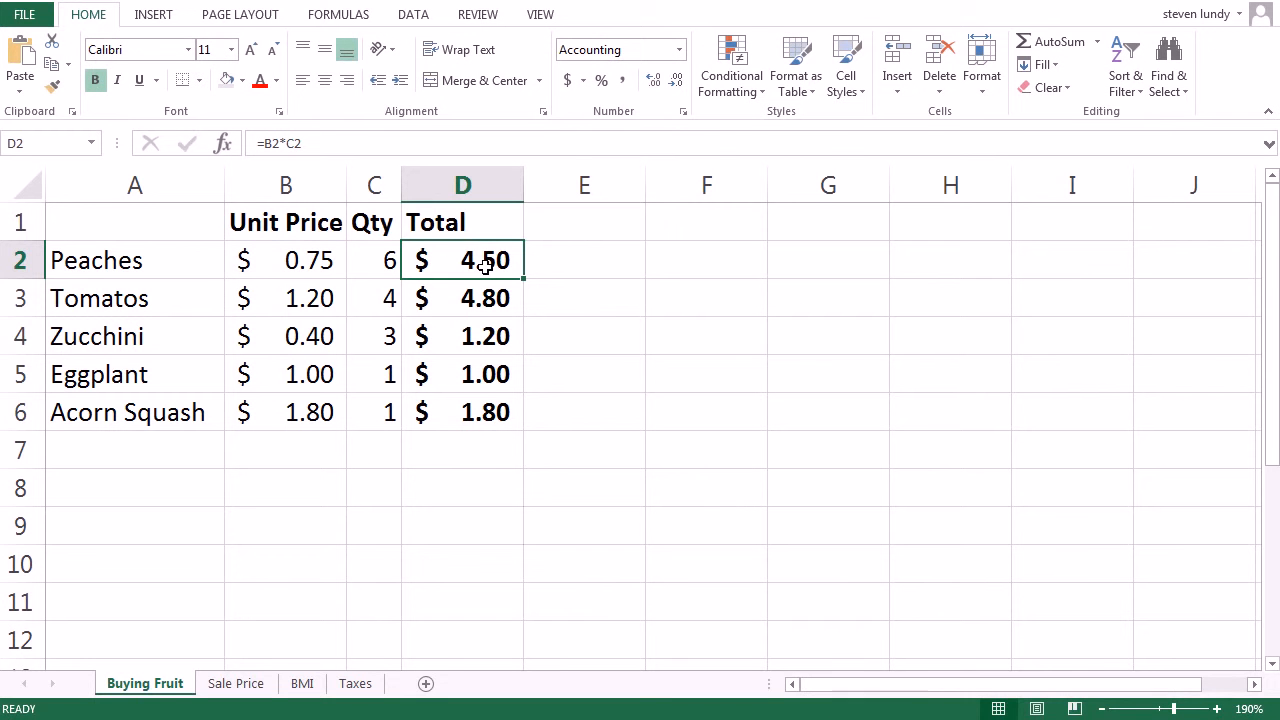
double_click(485, 263)
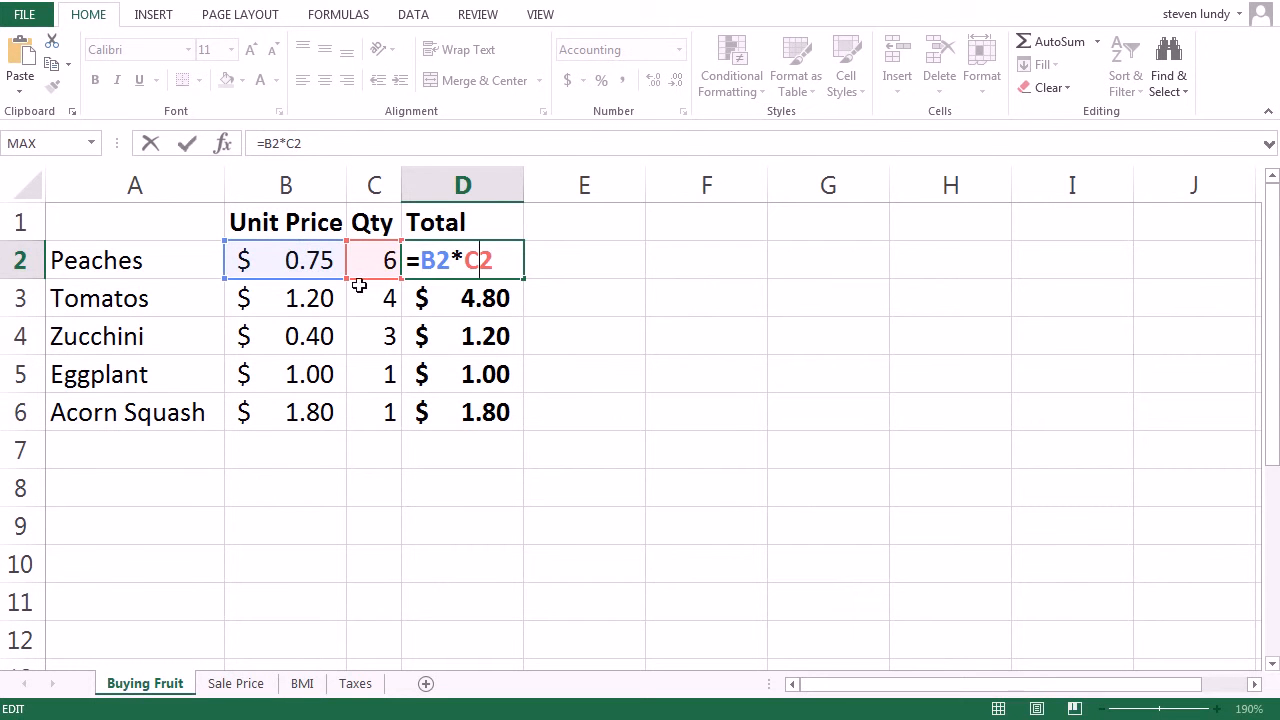
key(Return)
double_click(492, 298)
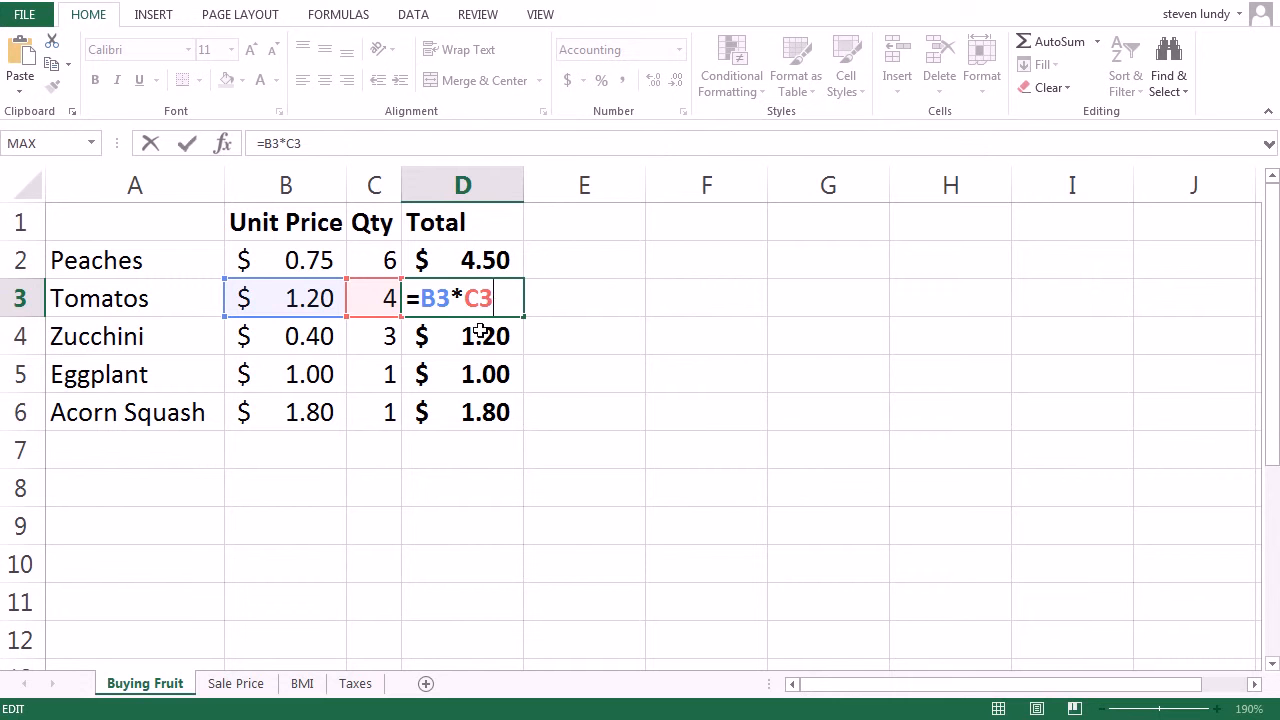
key(Return)
double_click(481, 336)
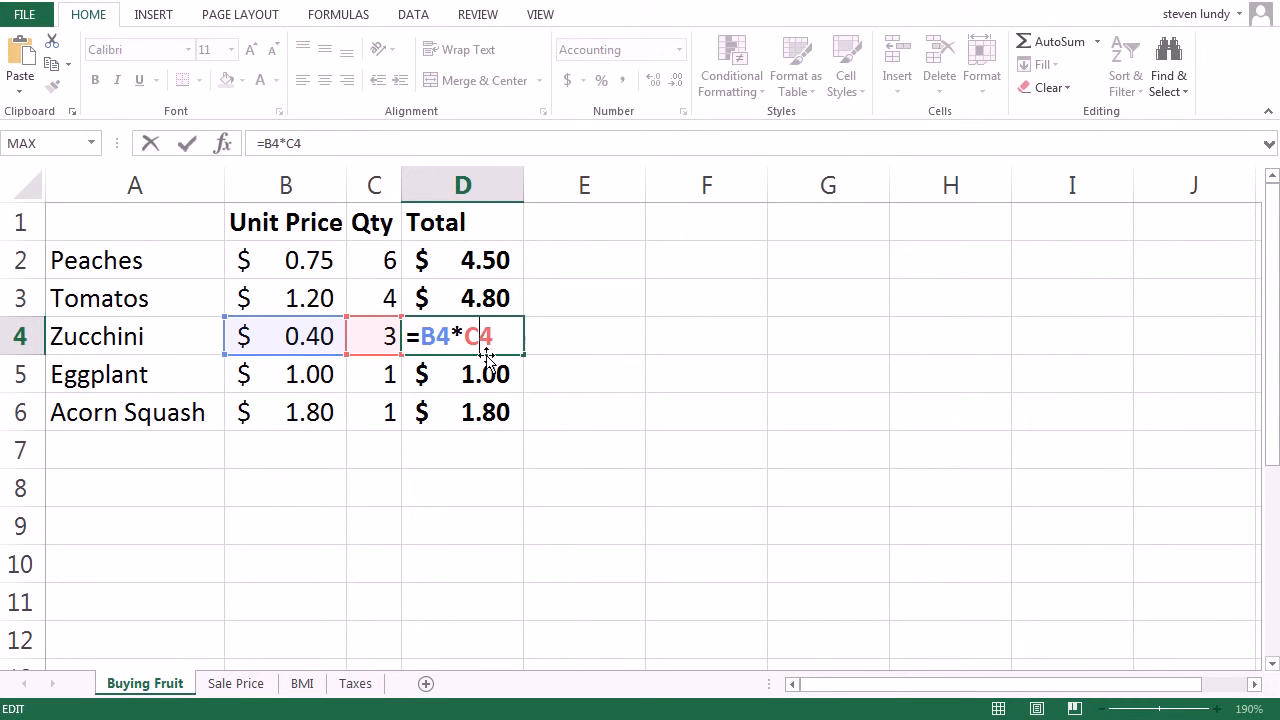
key(Return)
double_click(486, 373)
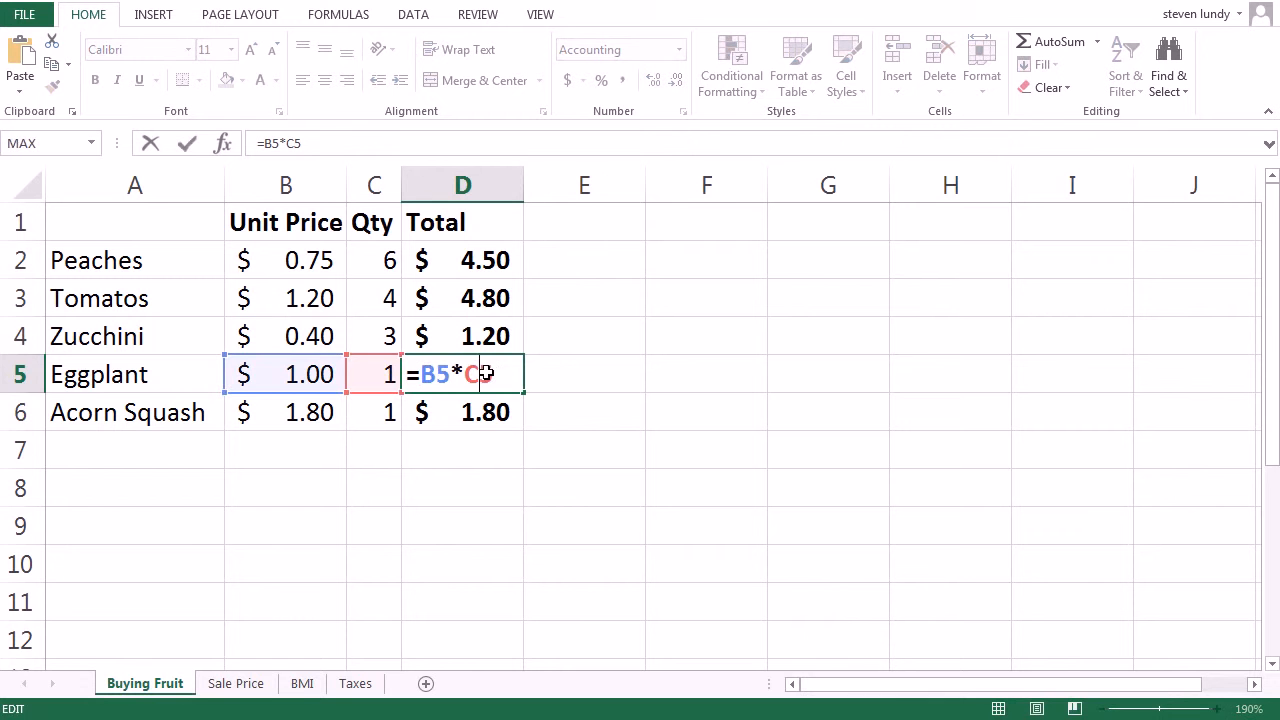
key(Return)
double_click(484, 411)
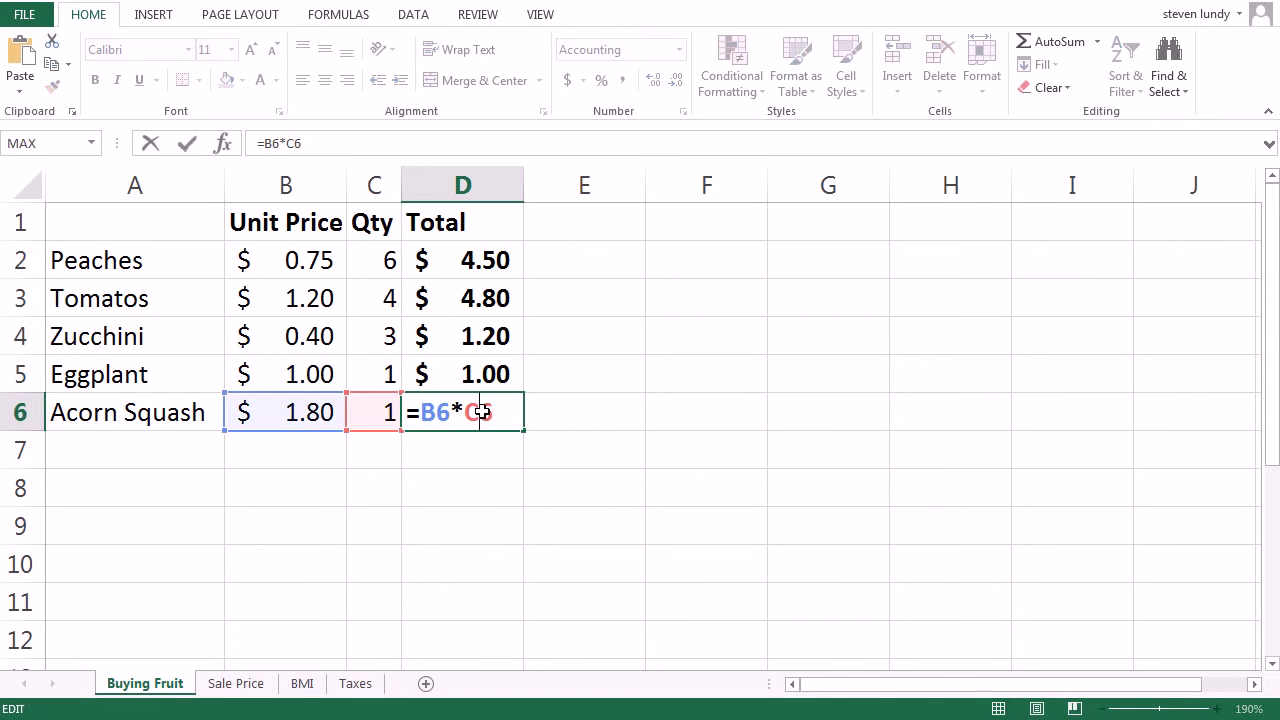
key(Return)
- Copy the Tomatos total formula from D3 into H8 and show the cell references of the pasted formula
click(473, 298)
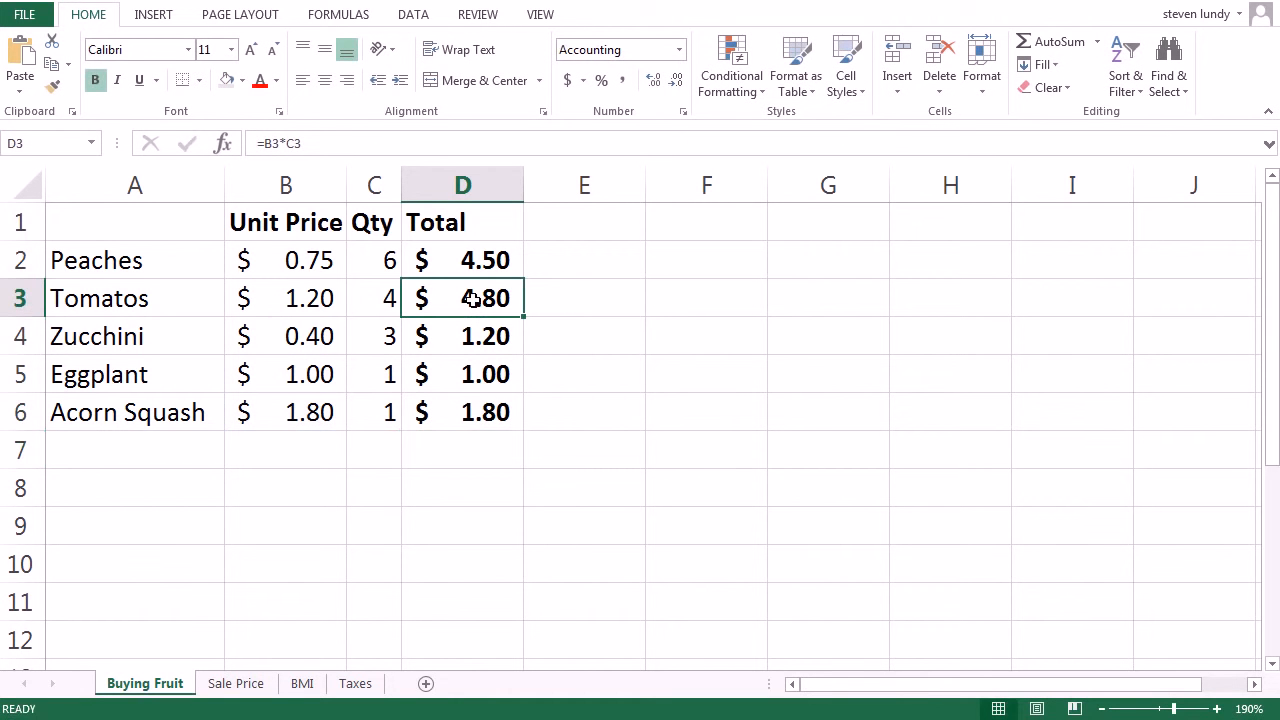
key(ctrl+c)
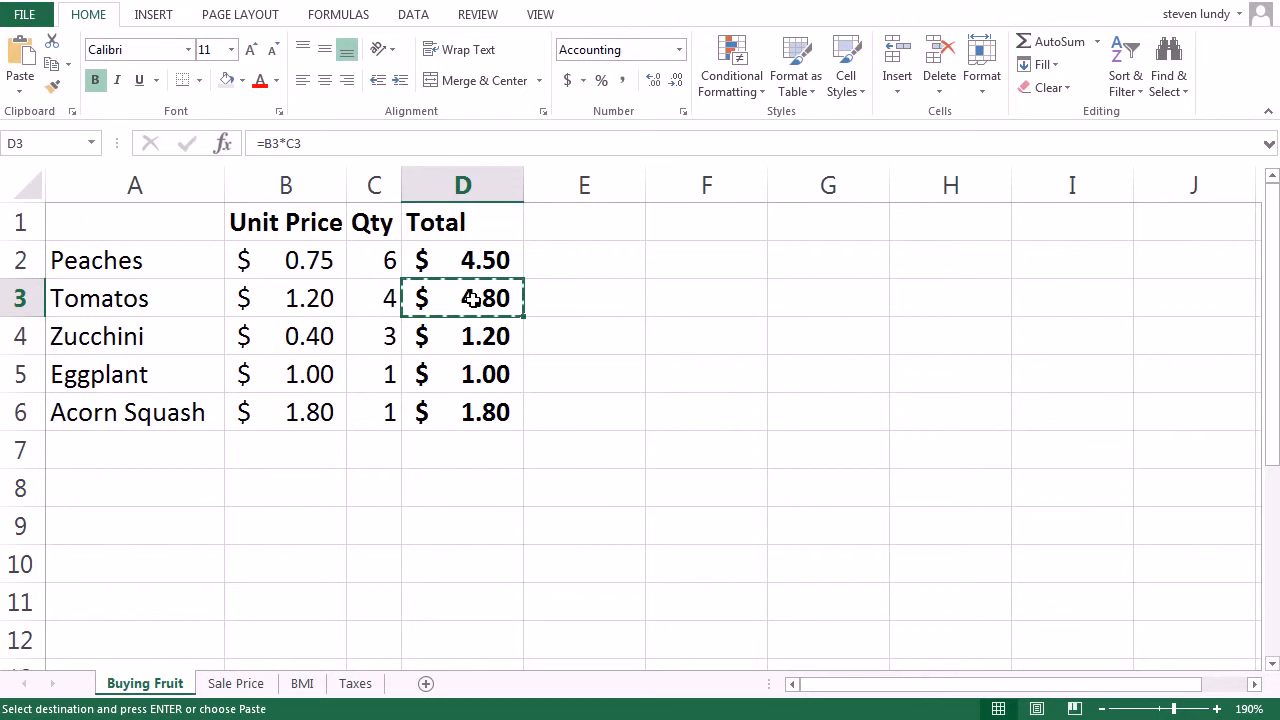
click(943, 471)
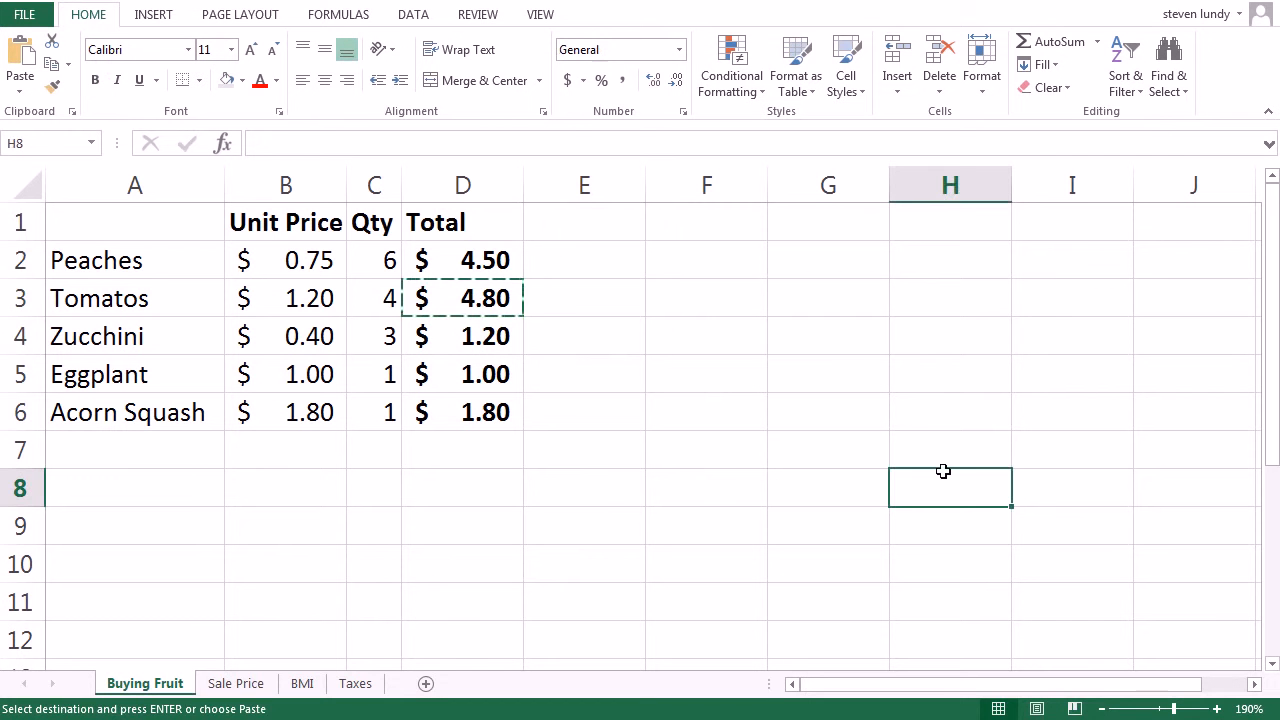
key(ctrl+v)
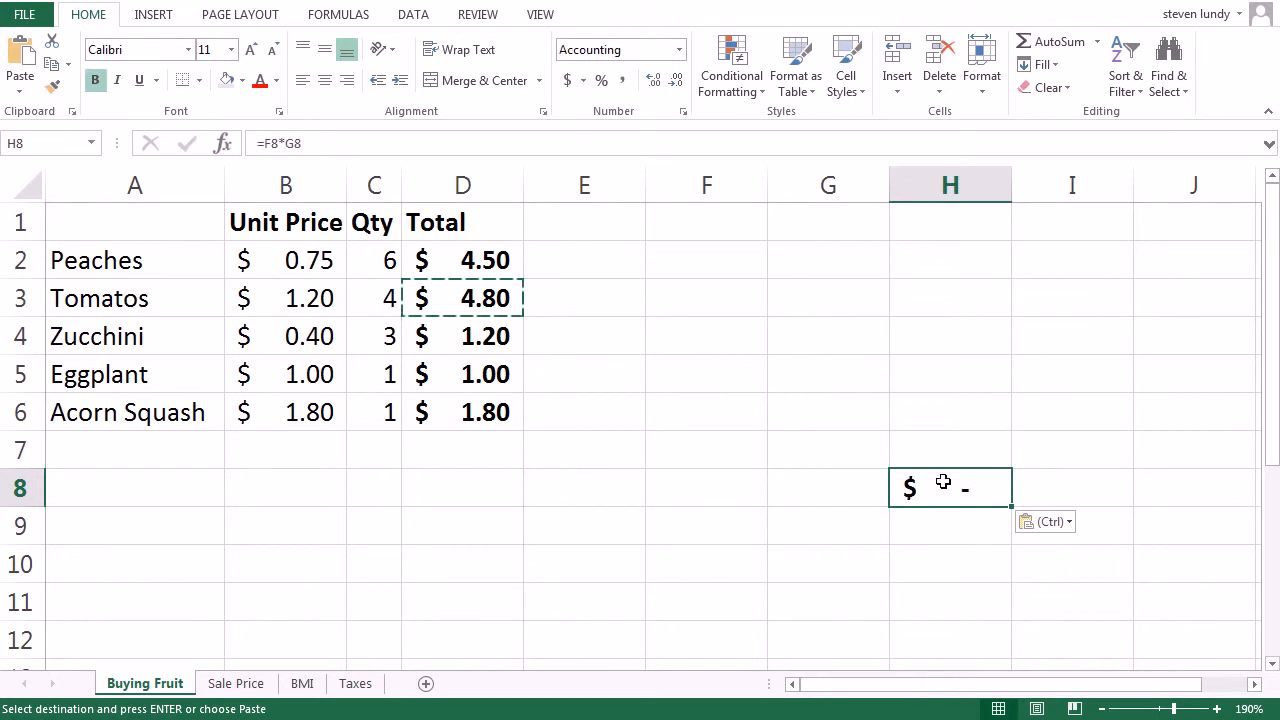
double_click(943, 483)
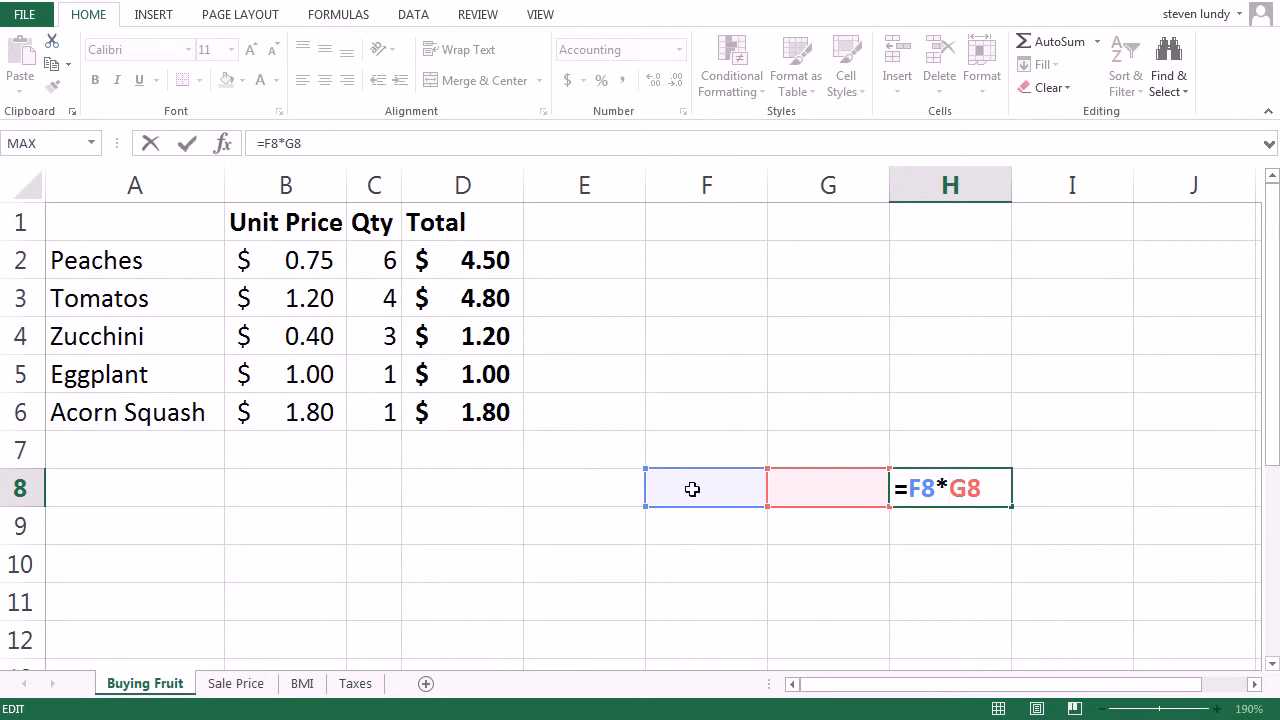
- On the Sale Price sheet, enter =B2-B9*B2 in C2 as the Teddy Bear's sale price
click(216, 686)
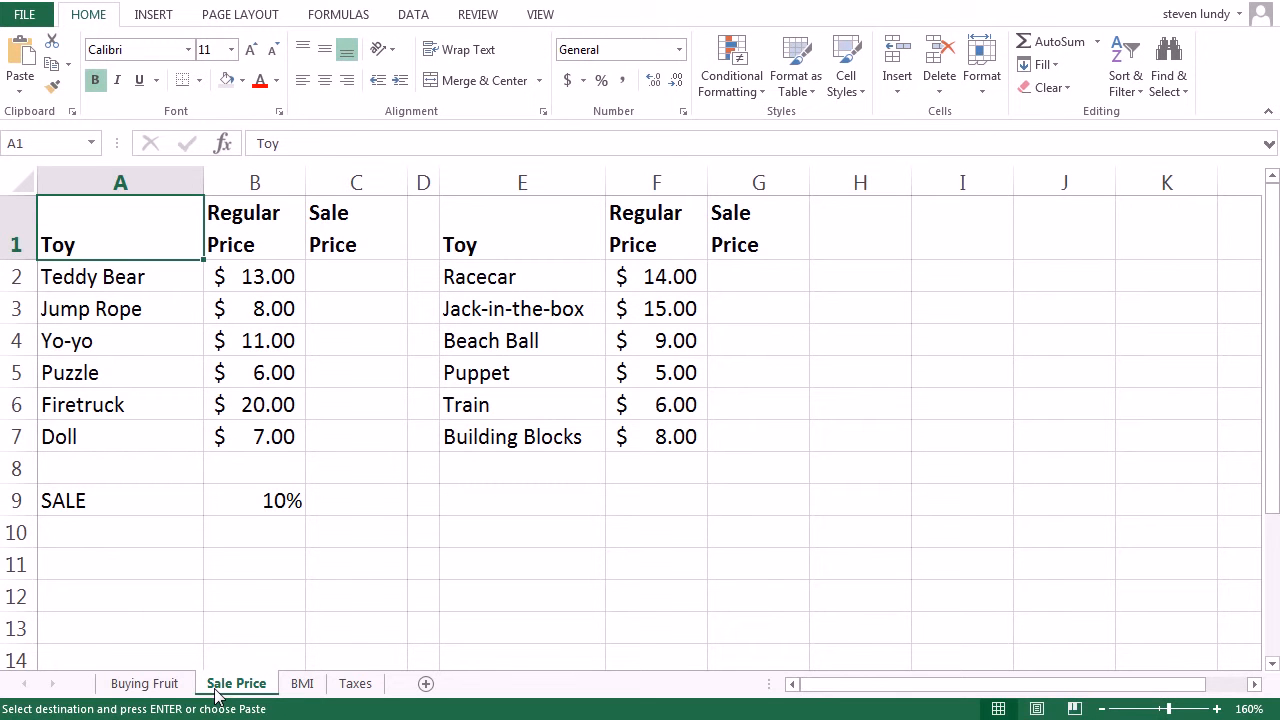
click(265, 497)
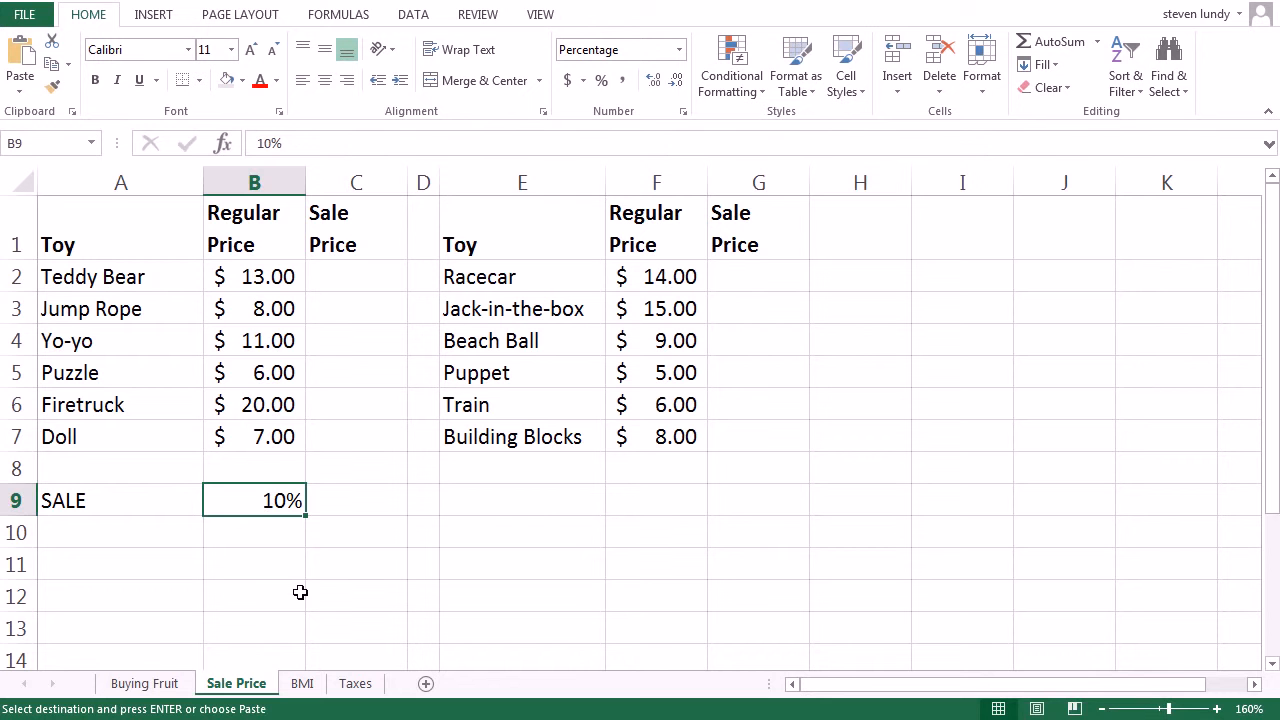
click(338, 276)
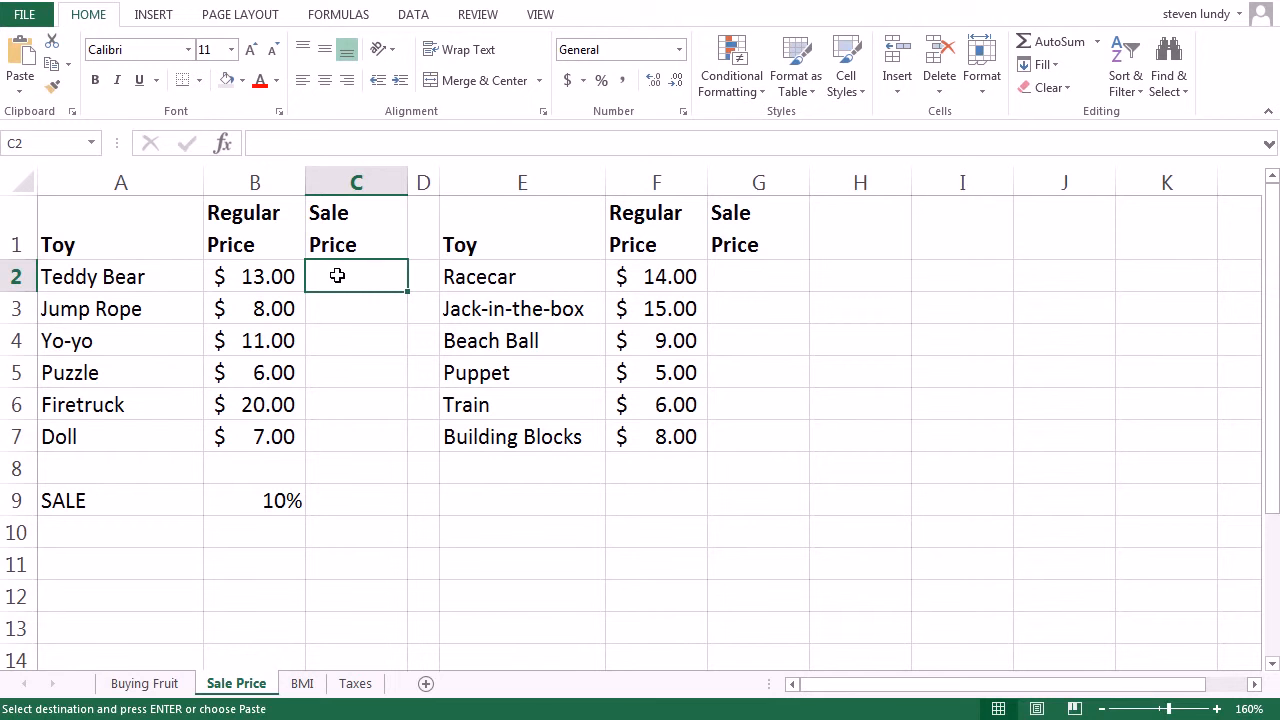
text(=)
click(286, 278)
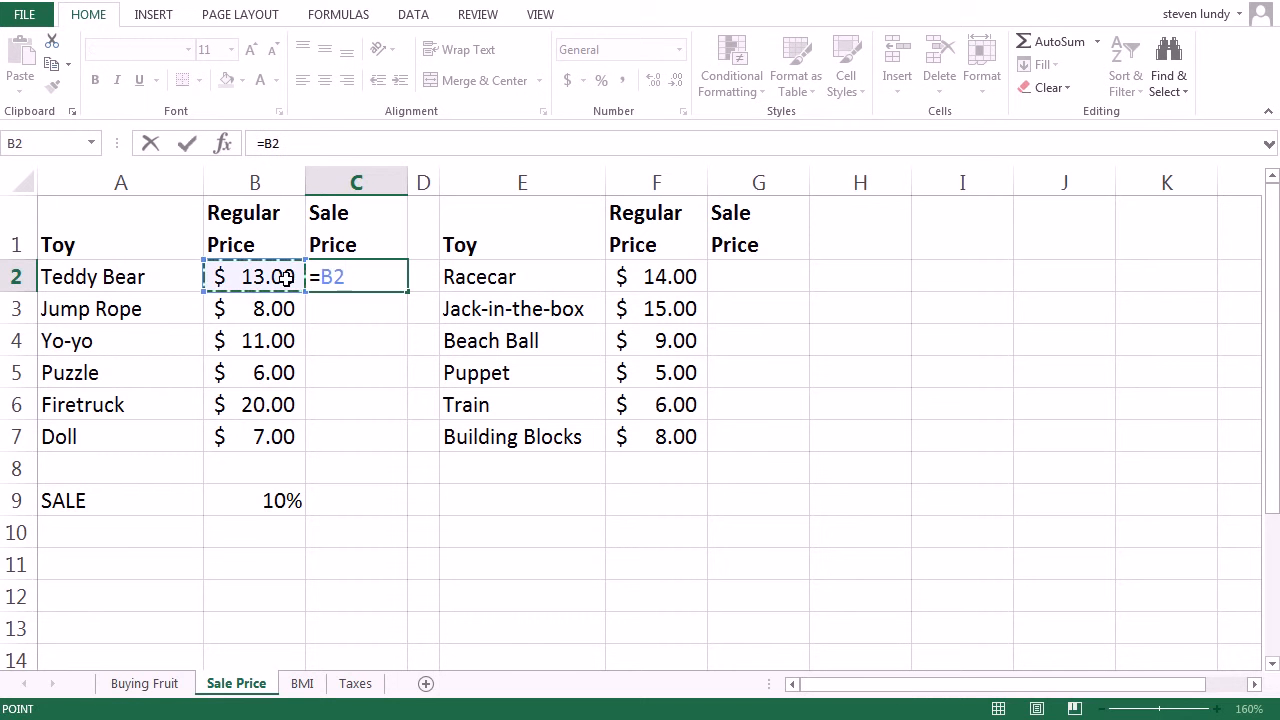
text(-)
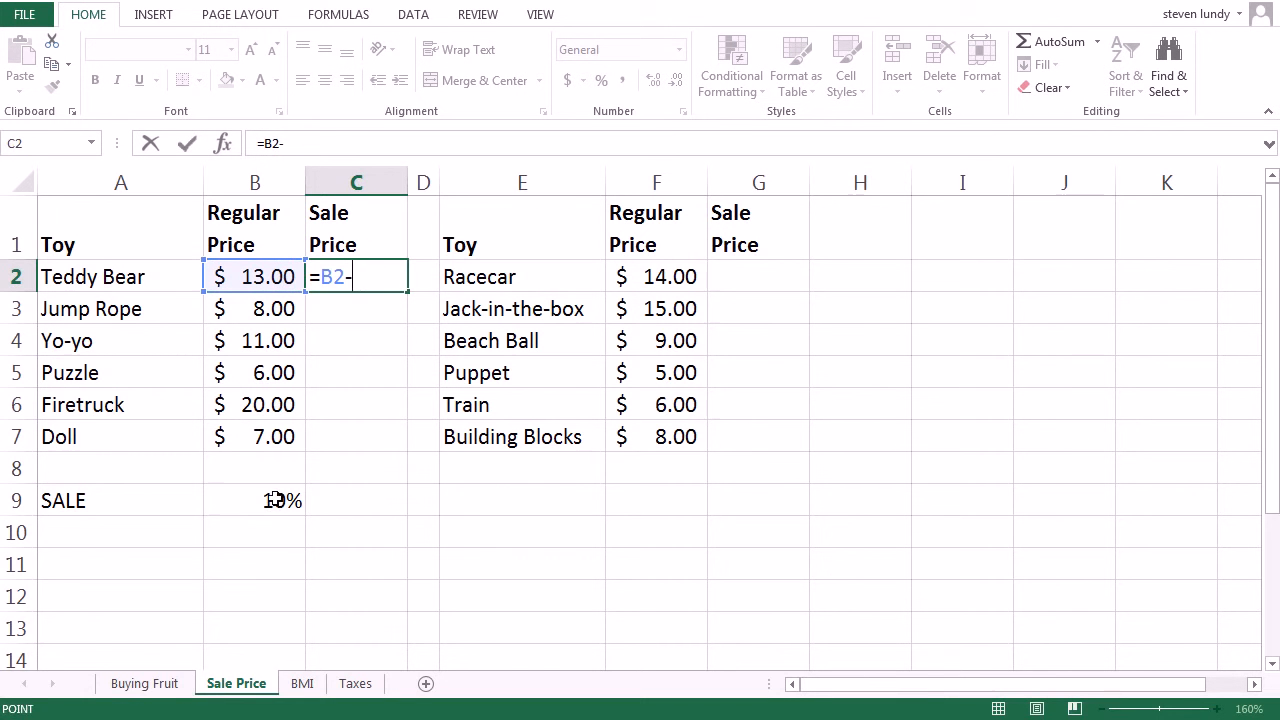
click(276, 500)
text(*)
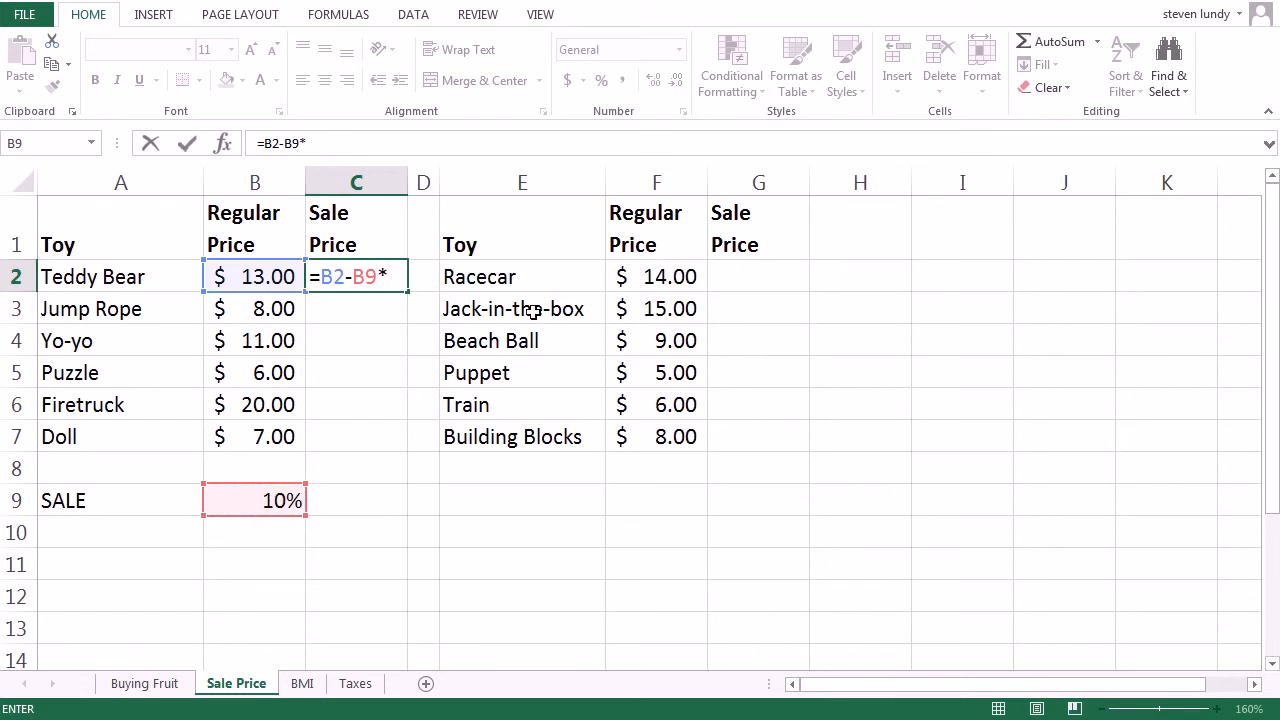
click(270, 276)
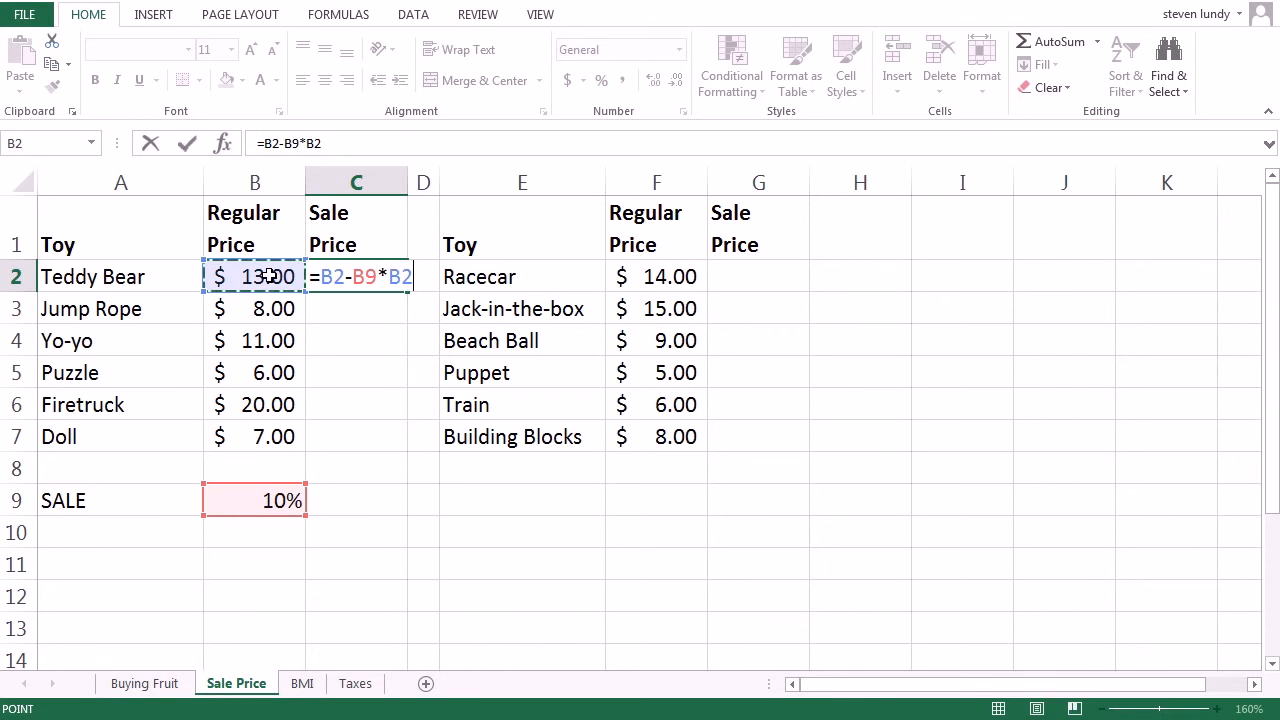
key(Return)
- Fill the sale price formula from C2 down to C7 and check the cell references in C3 to C5
click(370, 280)
drag(408, 291, 366, 444)
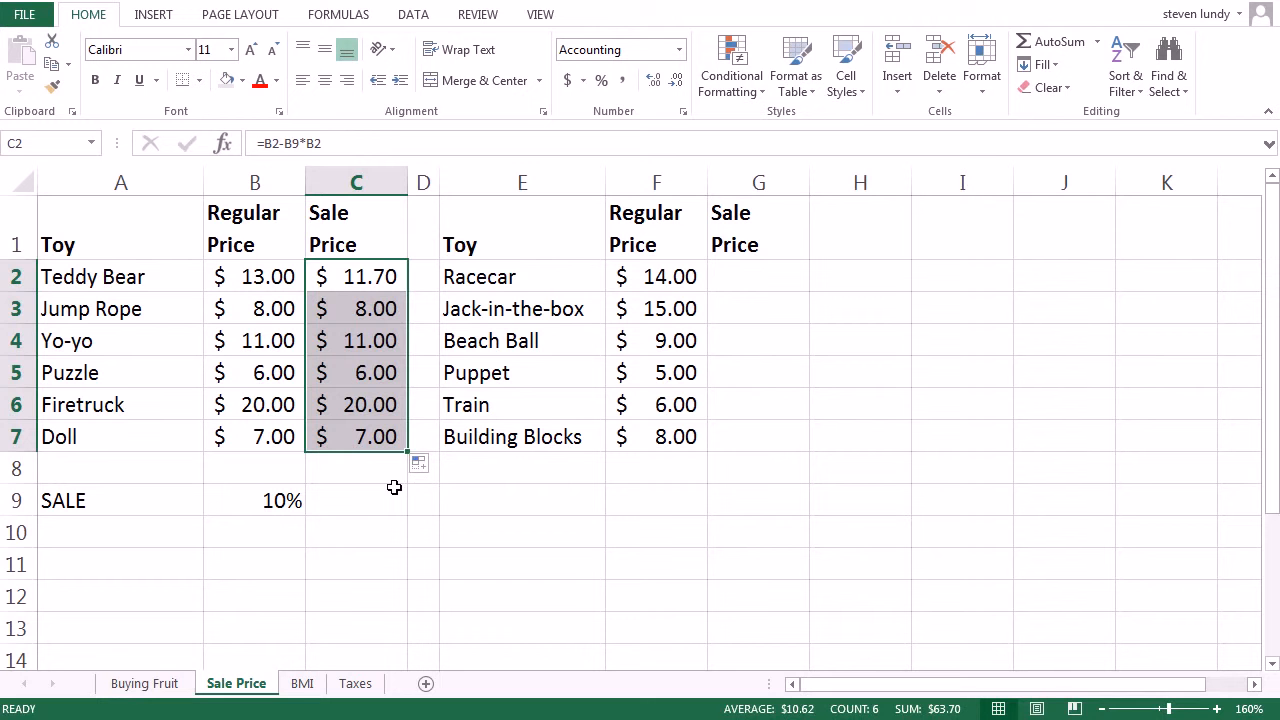
click(348, 306)
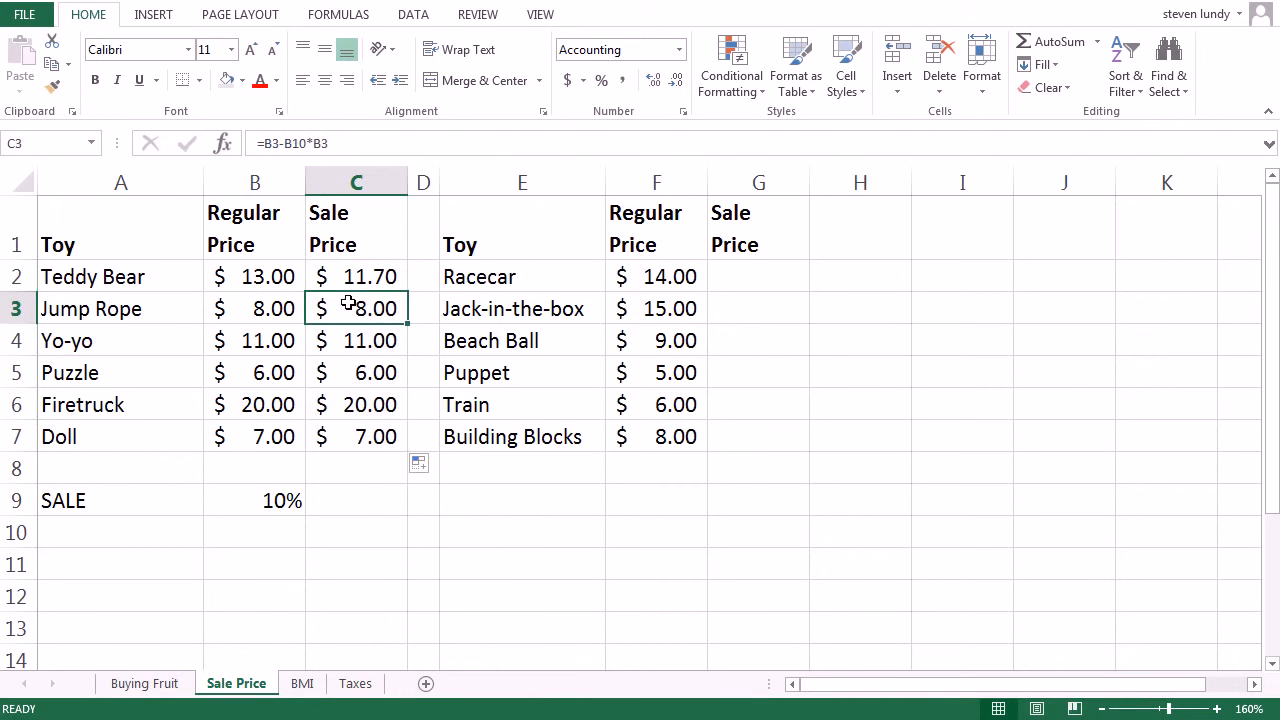
double_click(355, 312)
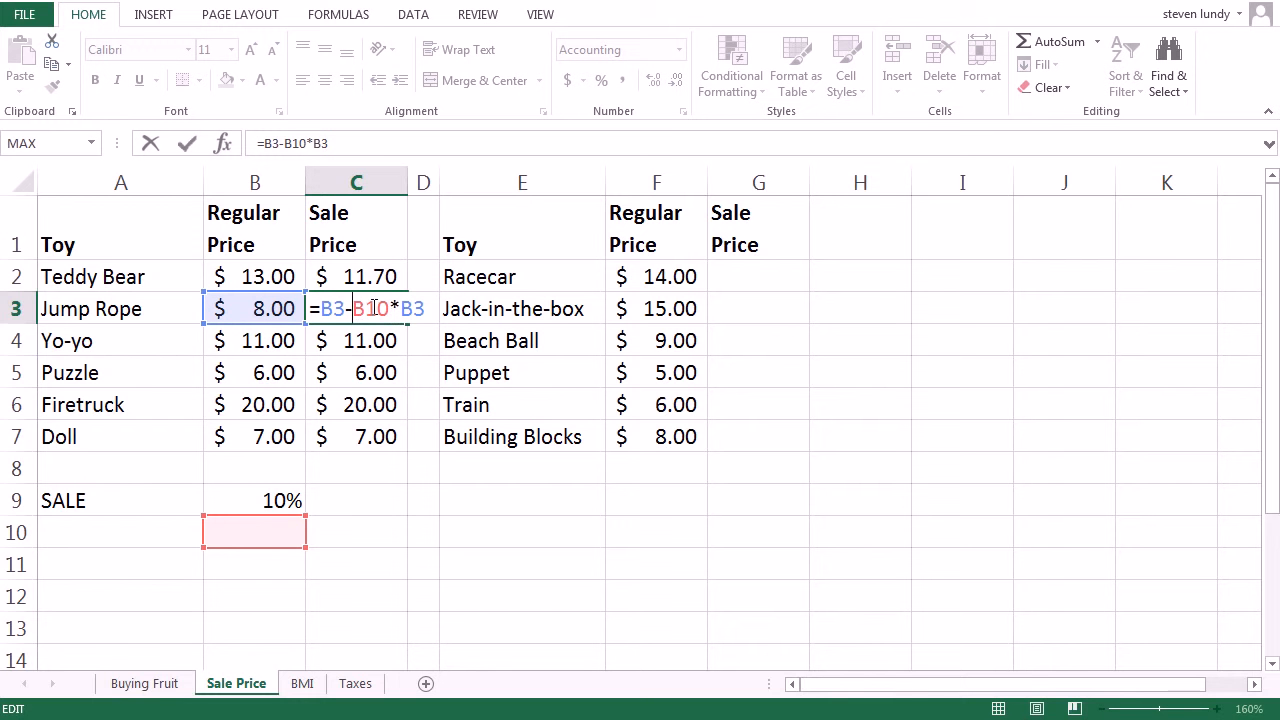
key(Return)
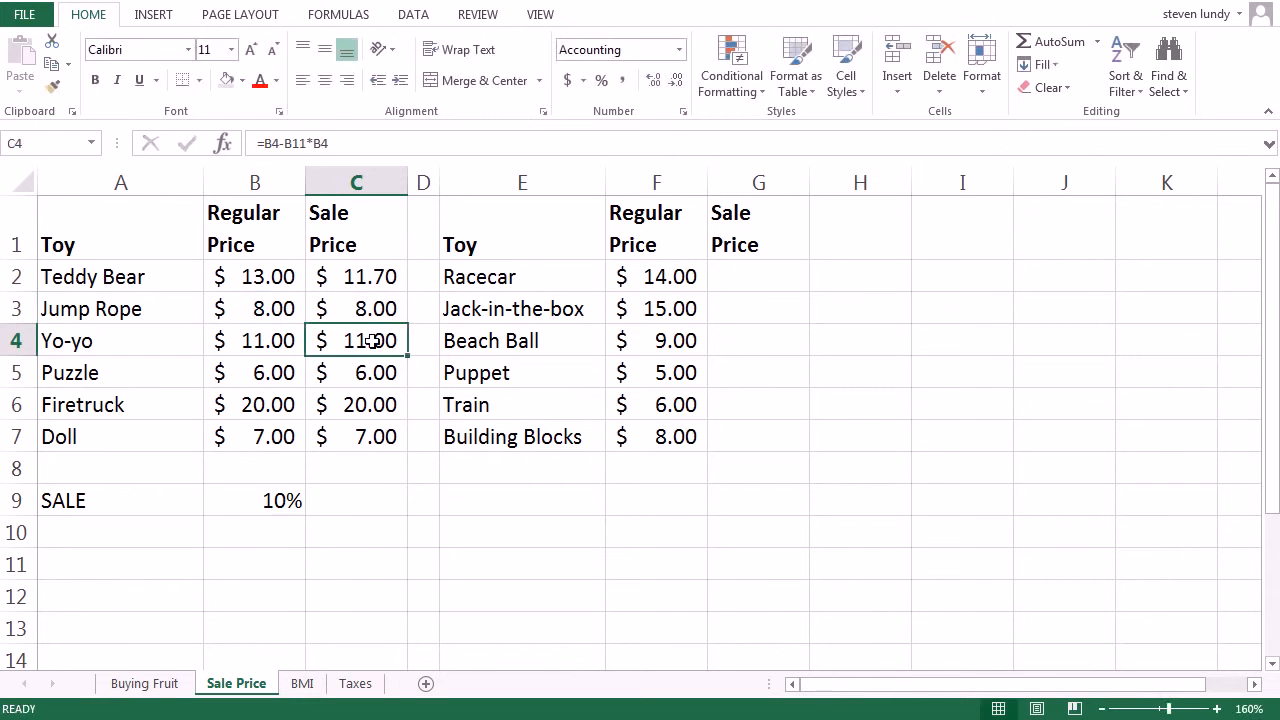
double_click(371, 340)
key(Return)
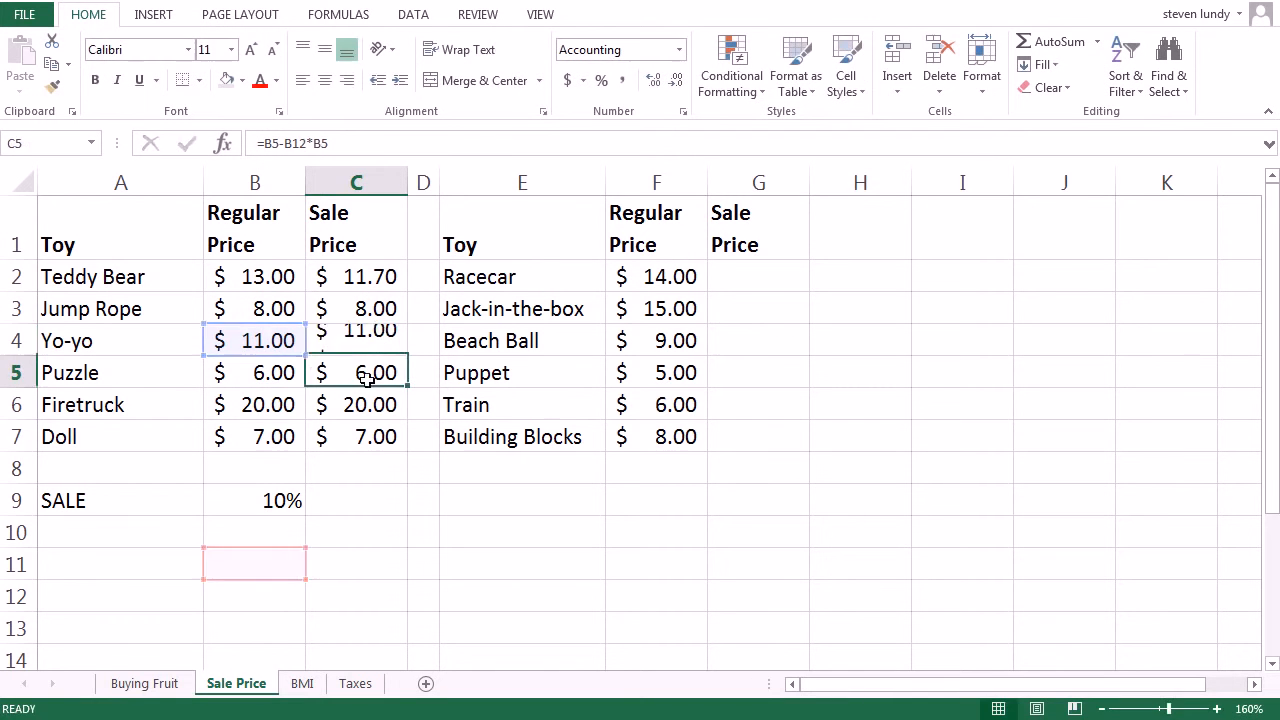
double_click(366, 372)
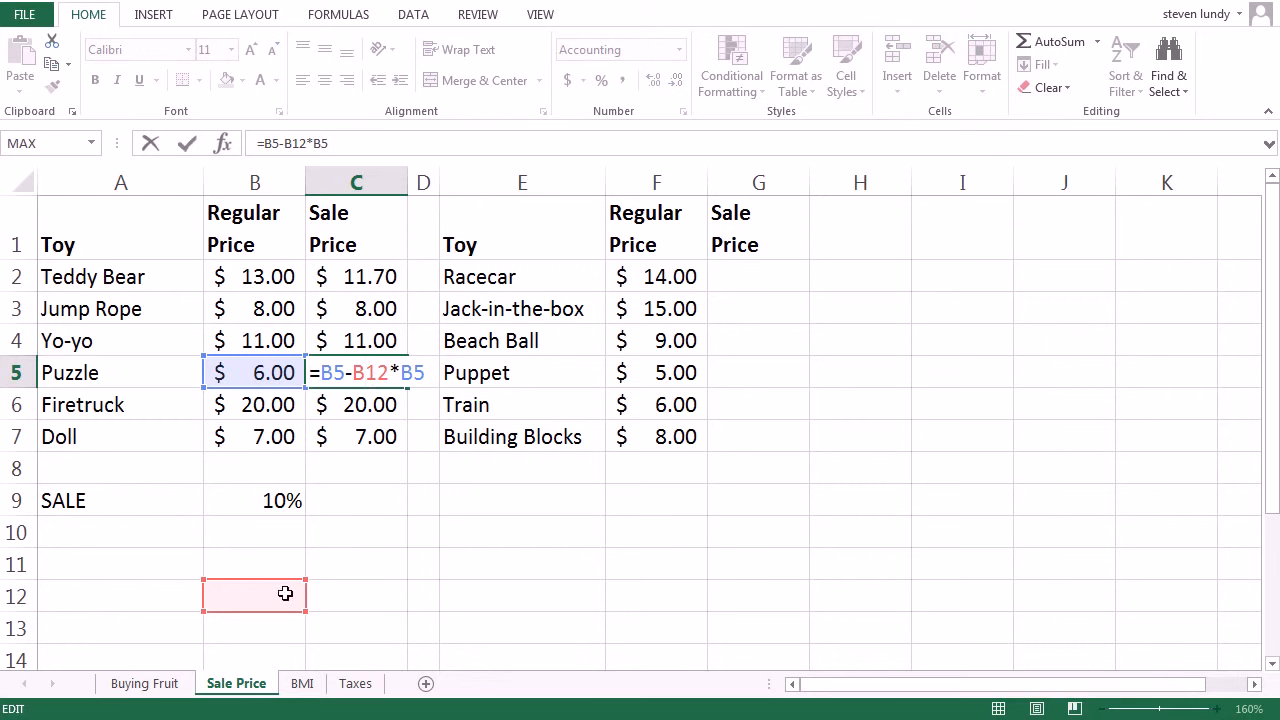
key(Return)
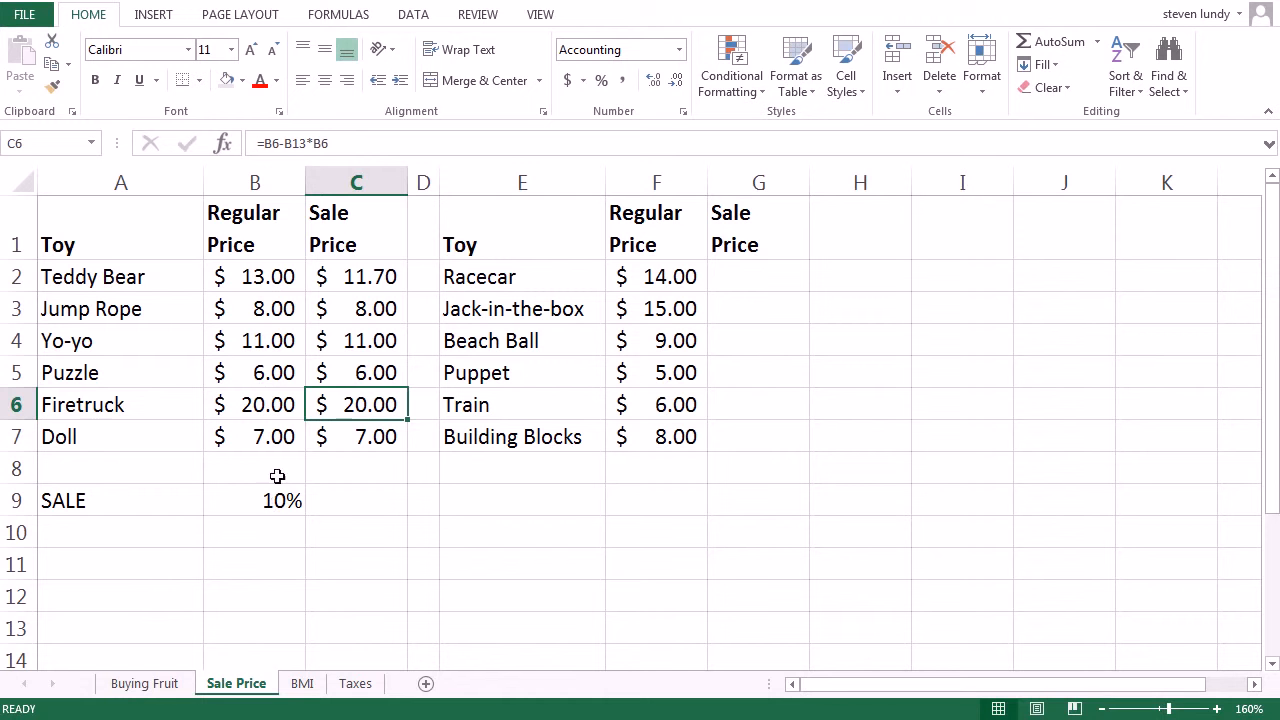
- Make the sale percentage reference absolute in C2 so it reads =B2-$B$9*B2, and fill the formula down to C7
double_click(368, 279)
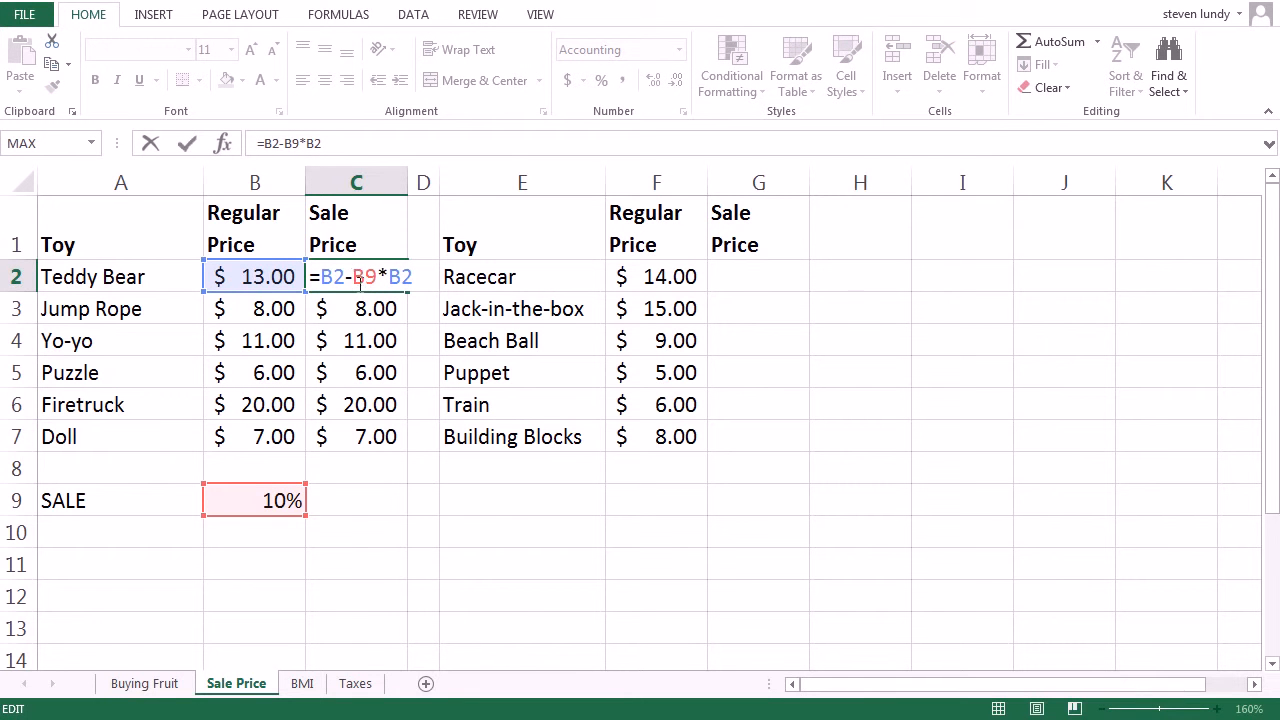
click(361, 279)
text($)
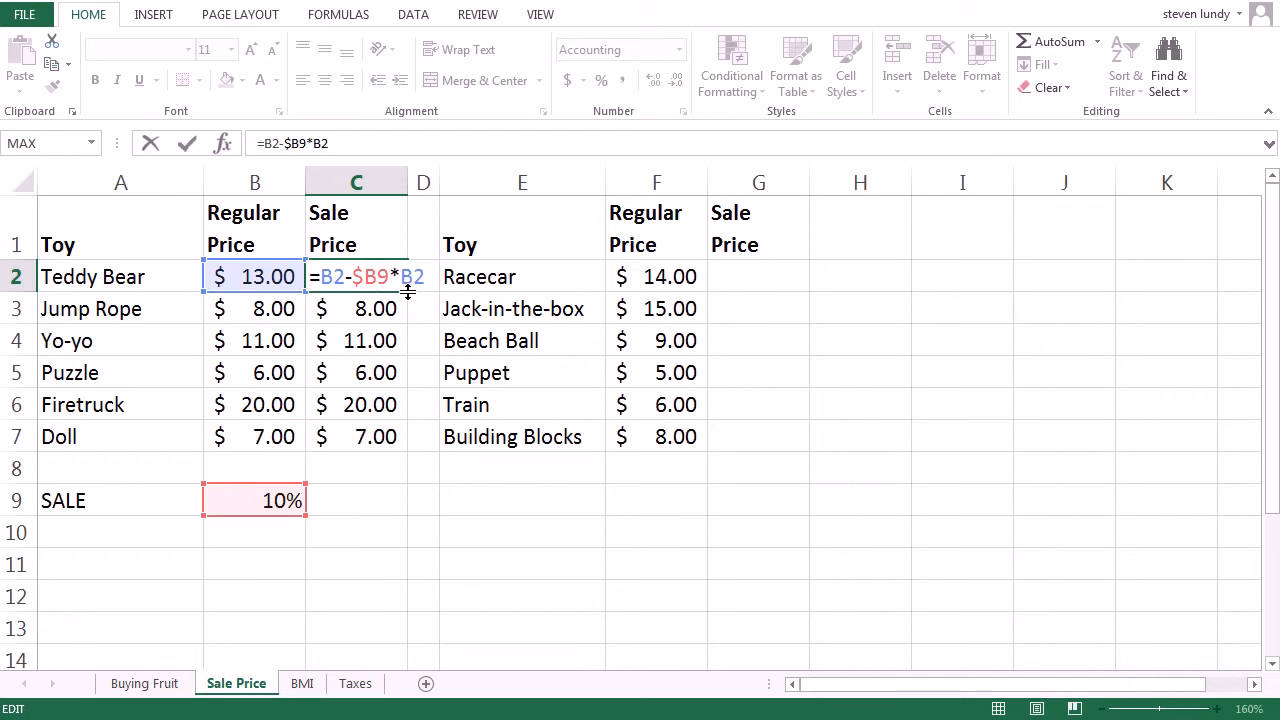
key(Right)
text($)
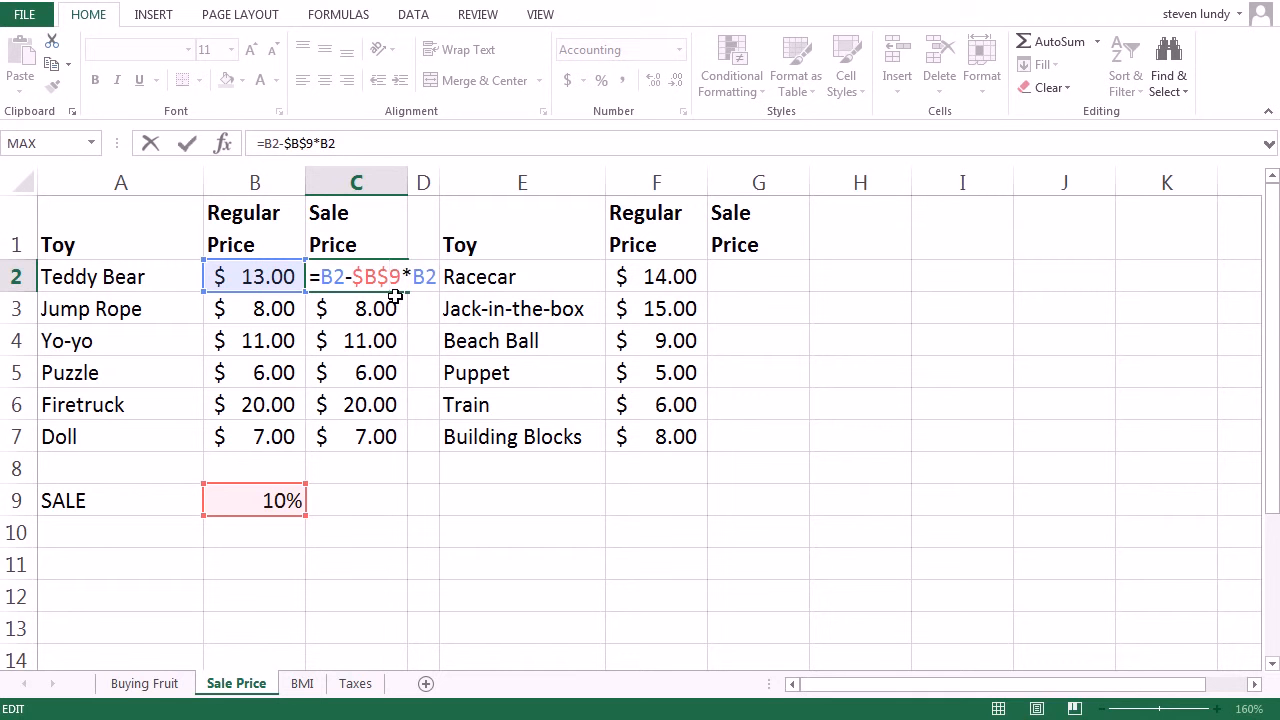
key(Return)
click(388, 280)
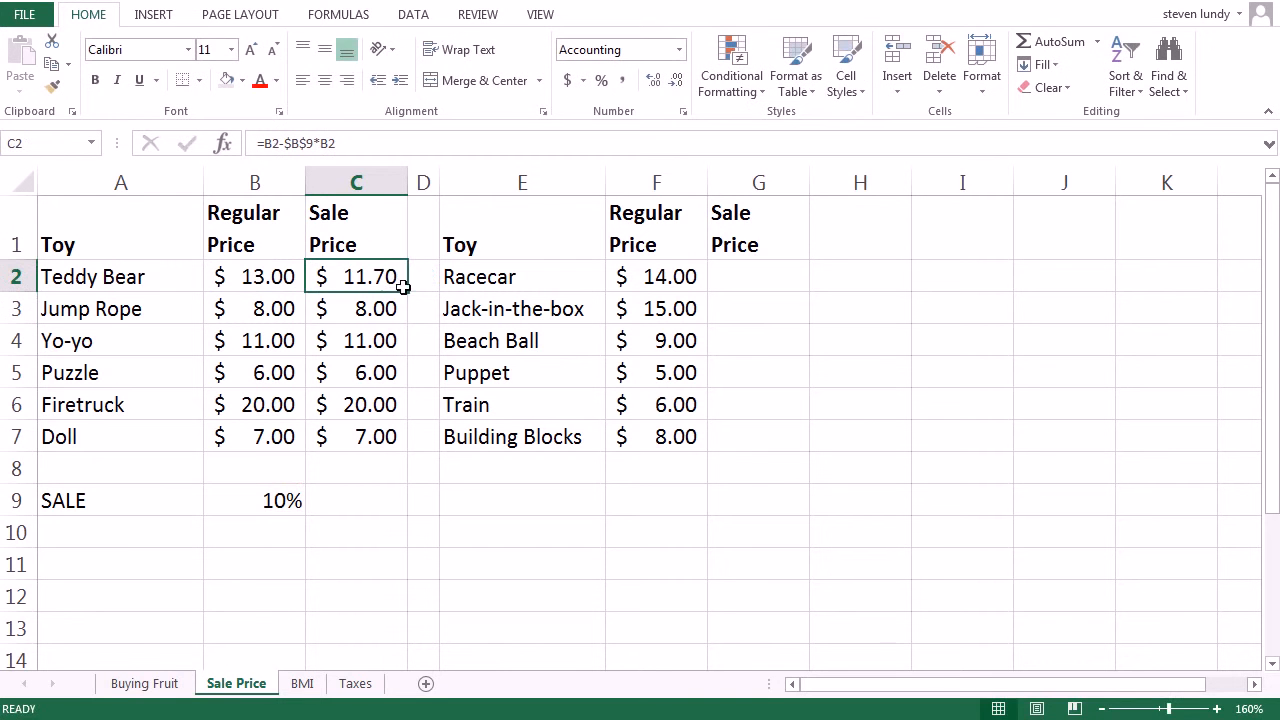
drag(407, 291, 391, 437)
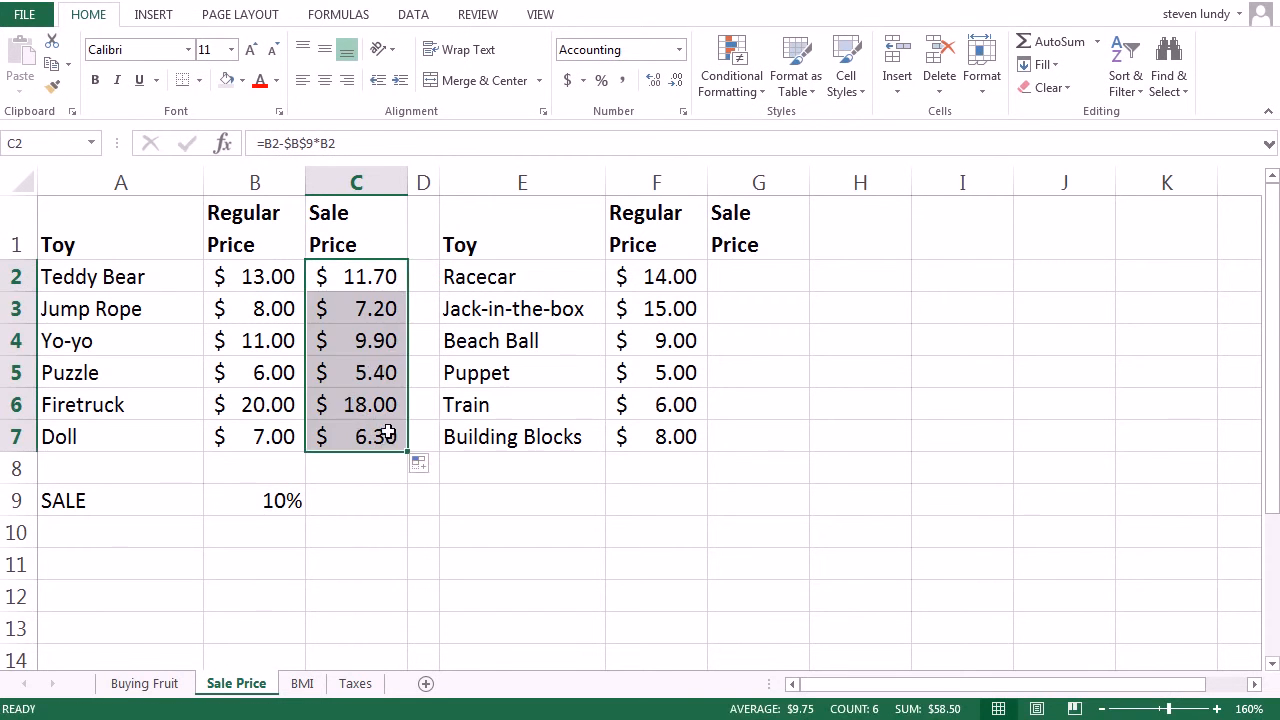
- Check the cell references of the filled sale price formulas in C3 through C7
double_click(373, 311)
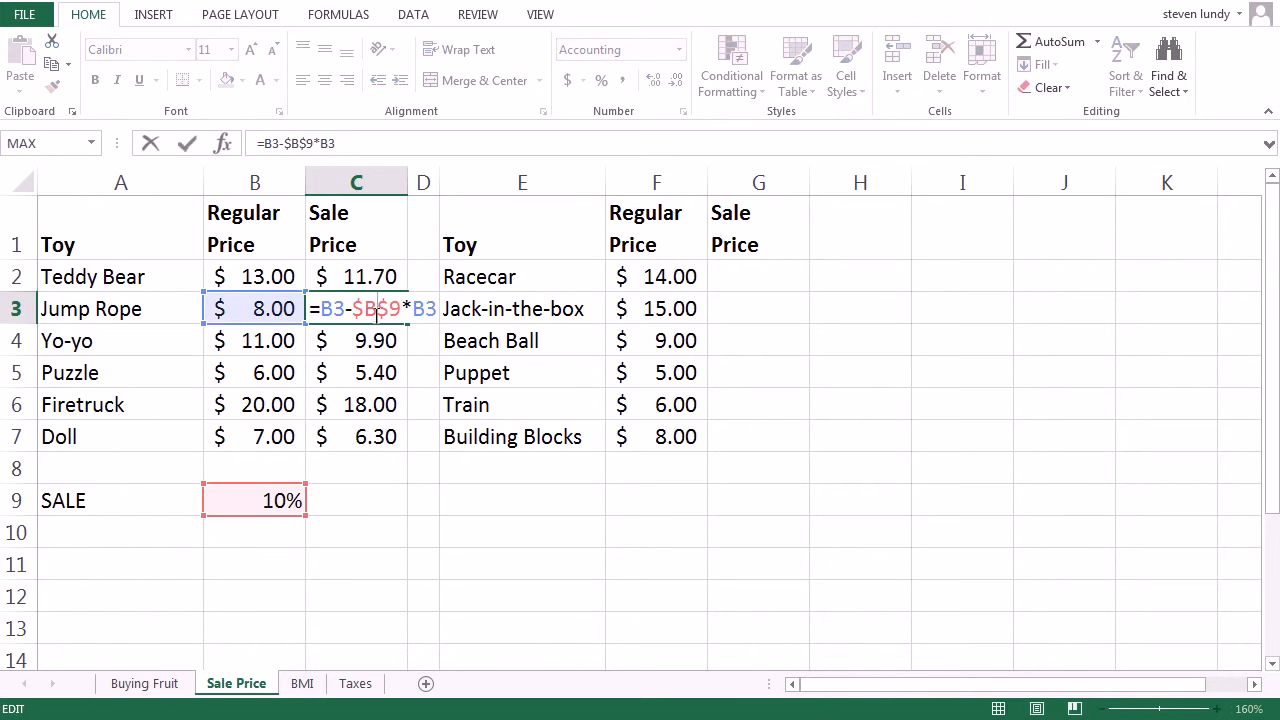
click(371, 333)
double_click(371, 342)
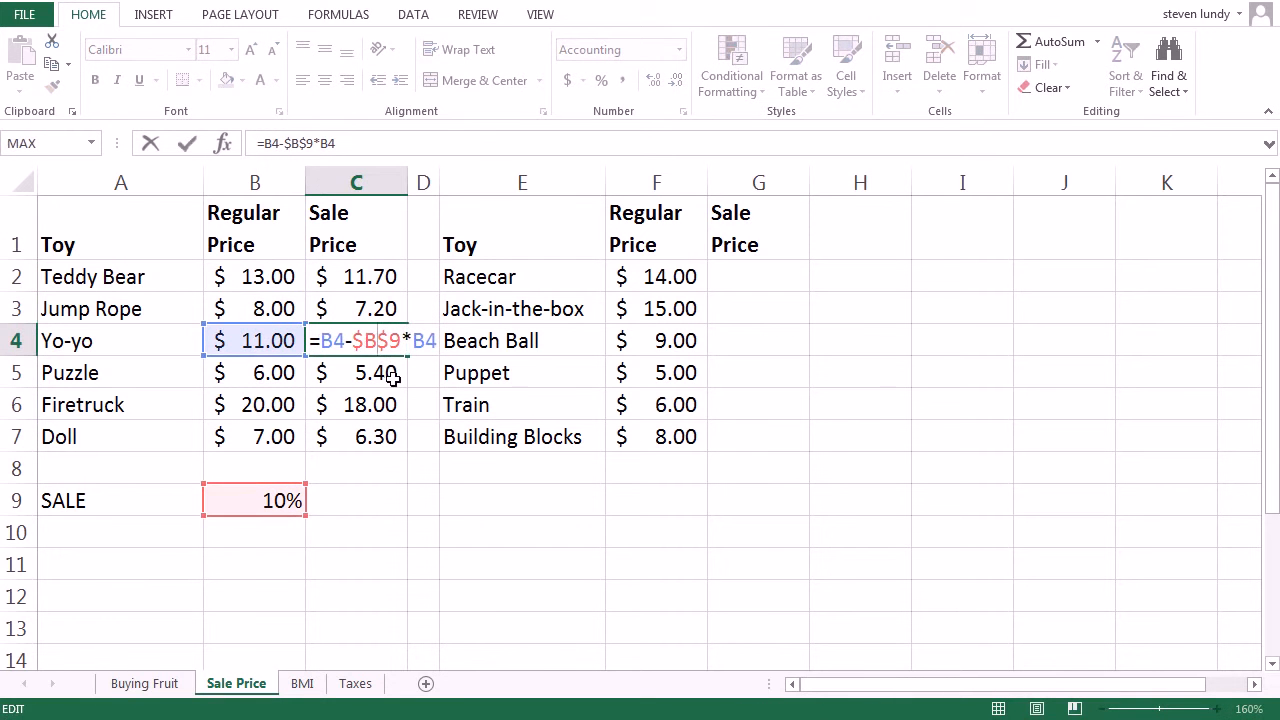
click(385, 374)
double_click(388, 378)
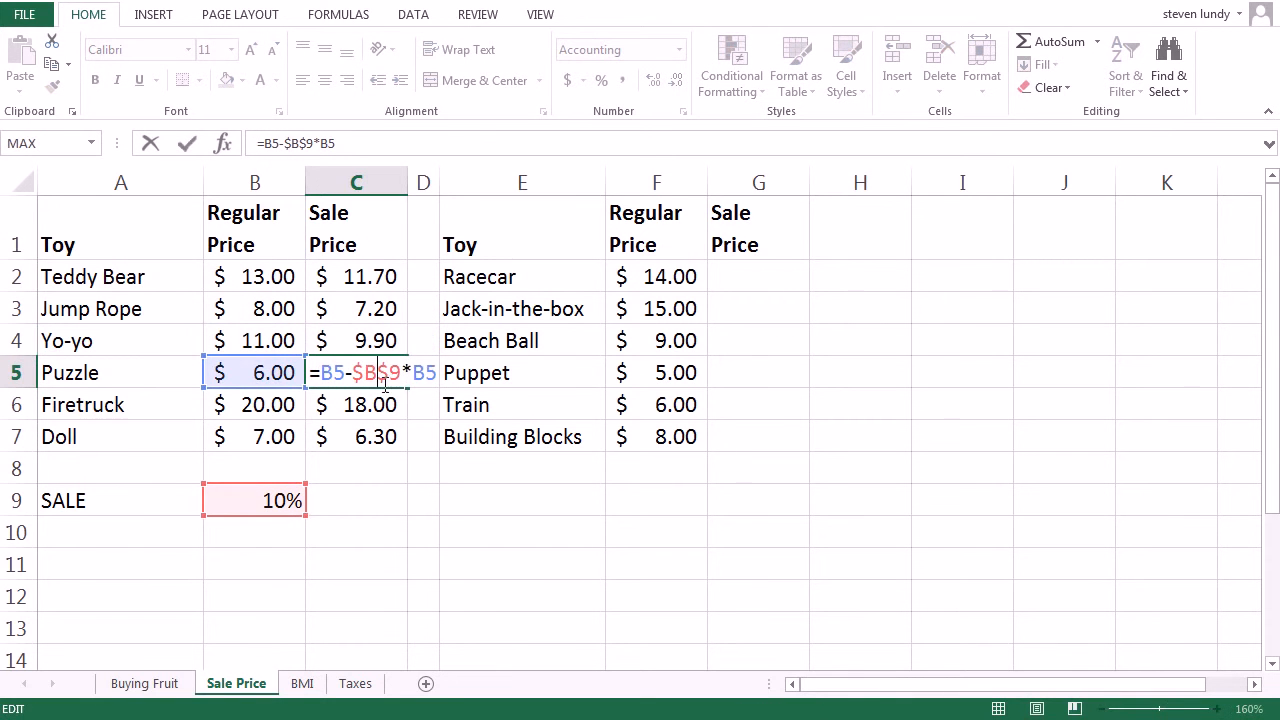
click(377, 403)
double_click(377, 403)
click(384, 434)
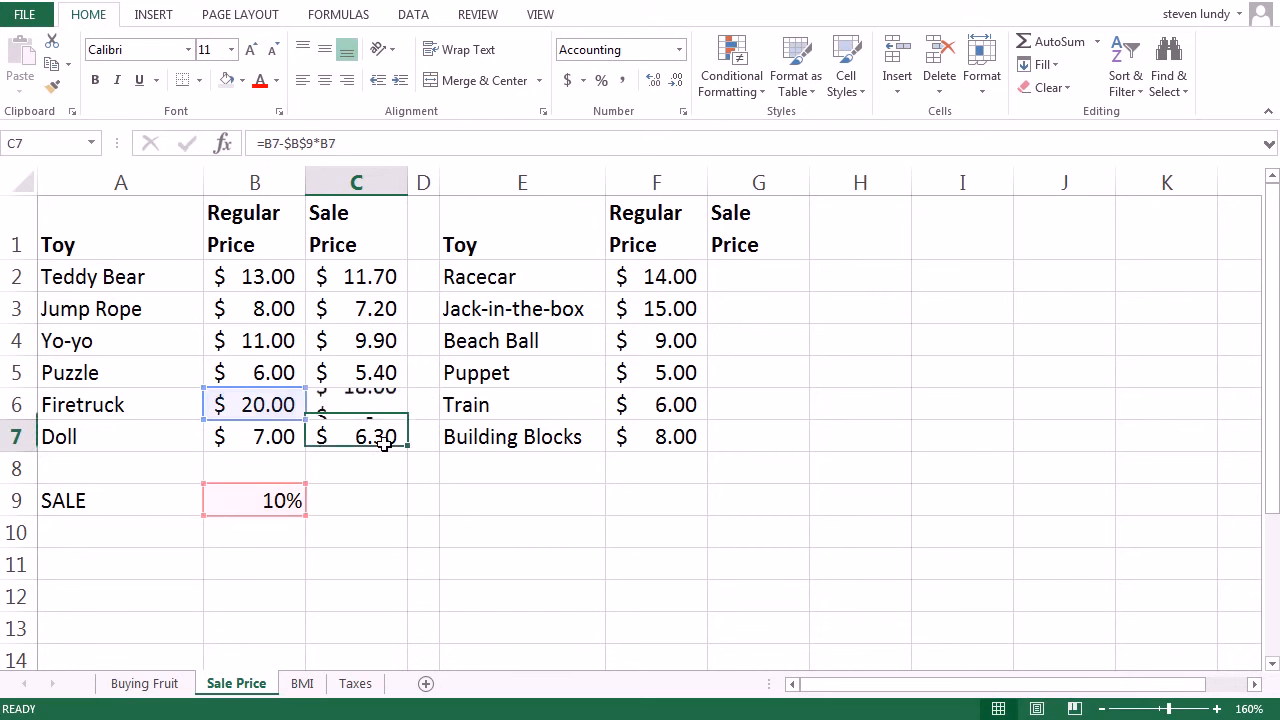
double_click(388, 437)
key(Return)
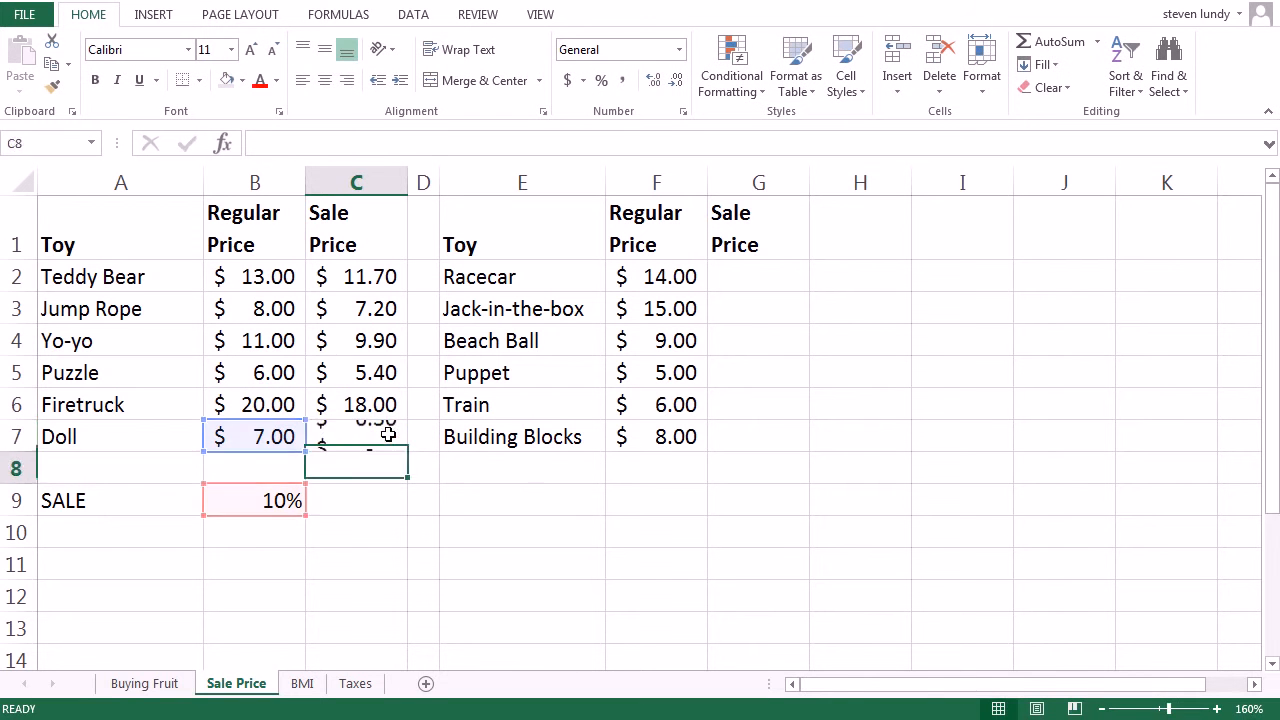
- Copy the sale price formulas from C2:C7 into the second toy table's Sale Price column, starting at G2
drag(356, 277, 375, 428)
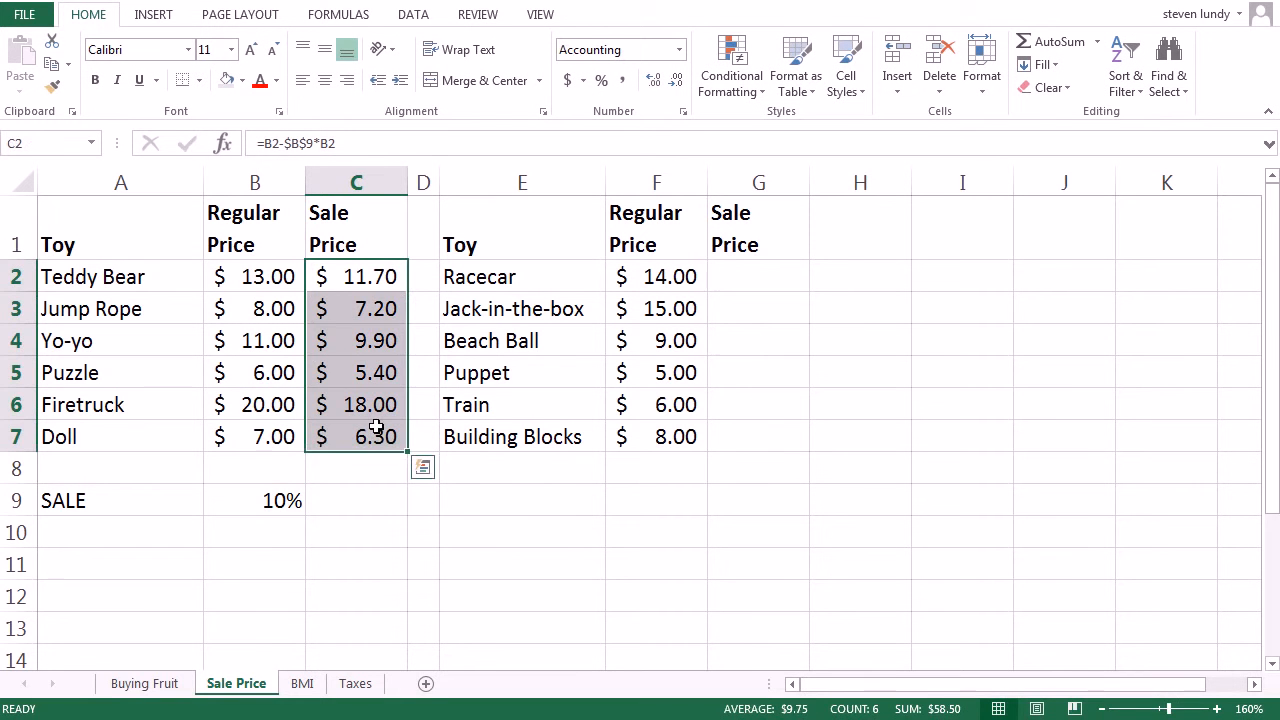
key(ctrl+c)
click(732, 277)
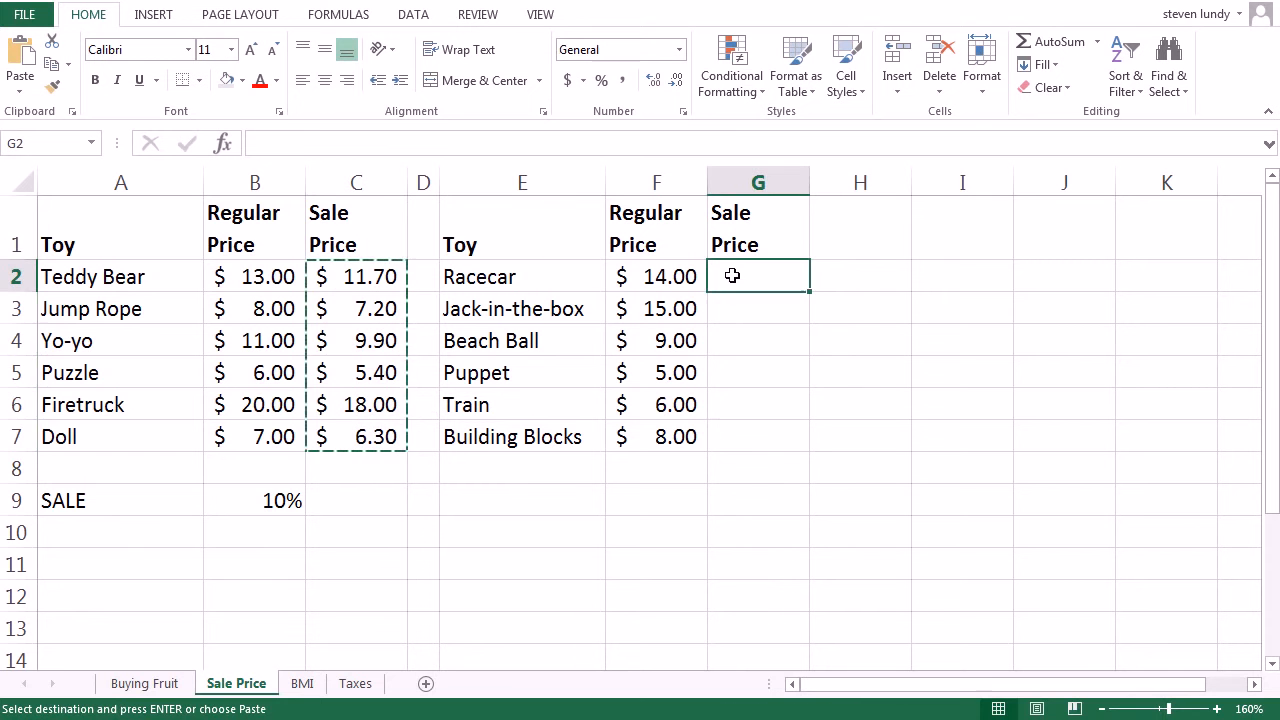
key(ctrl+v)
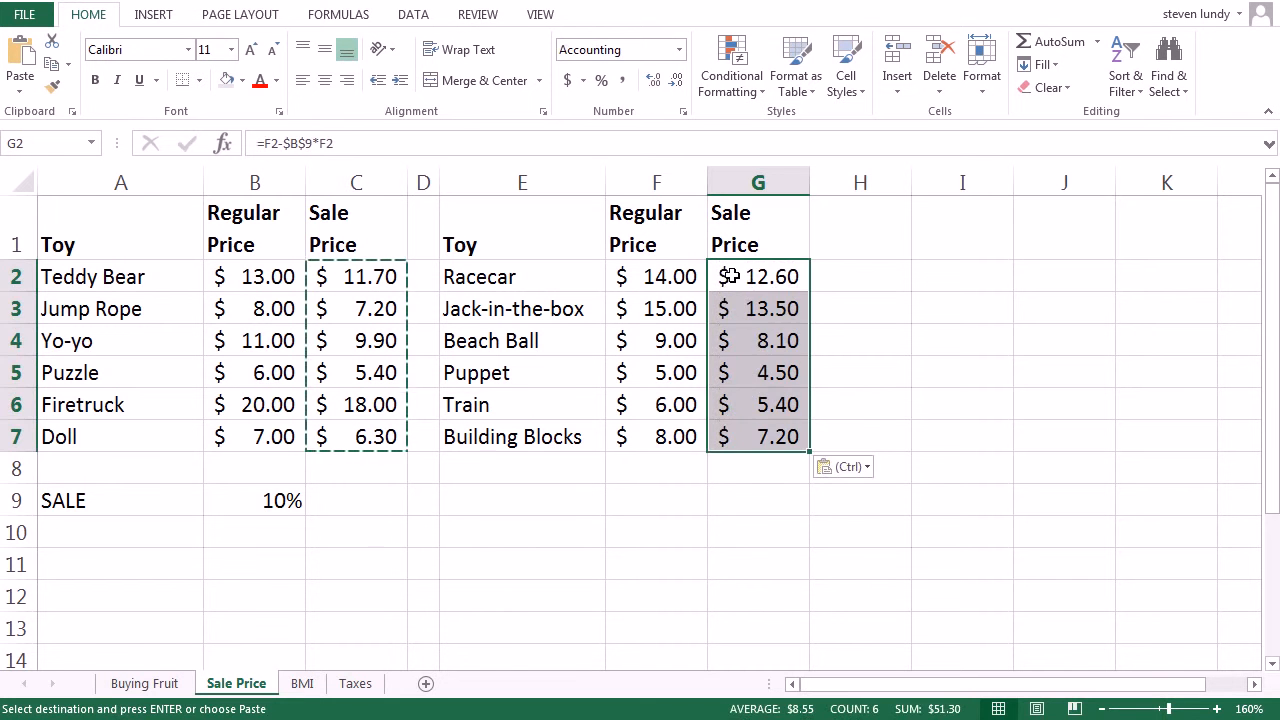
- Check the cell references of the pasted sale price formulas in G2 through G7
double_click(800, 272)
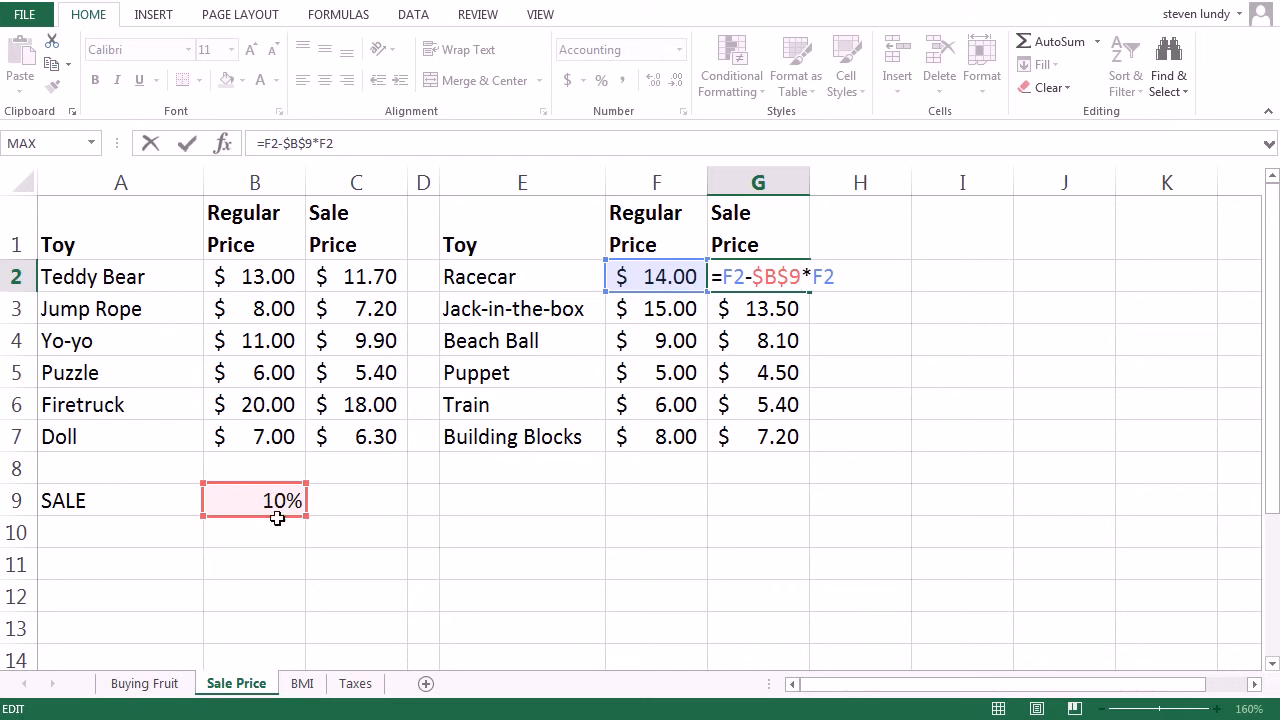
key(Return)
key(Return)
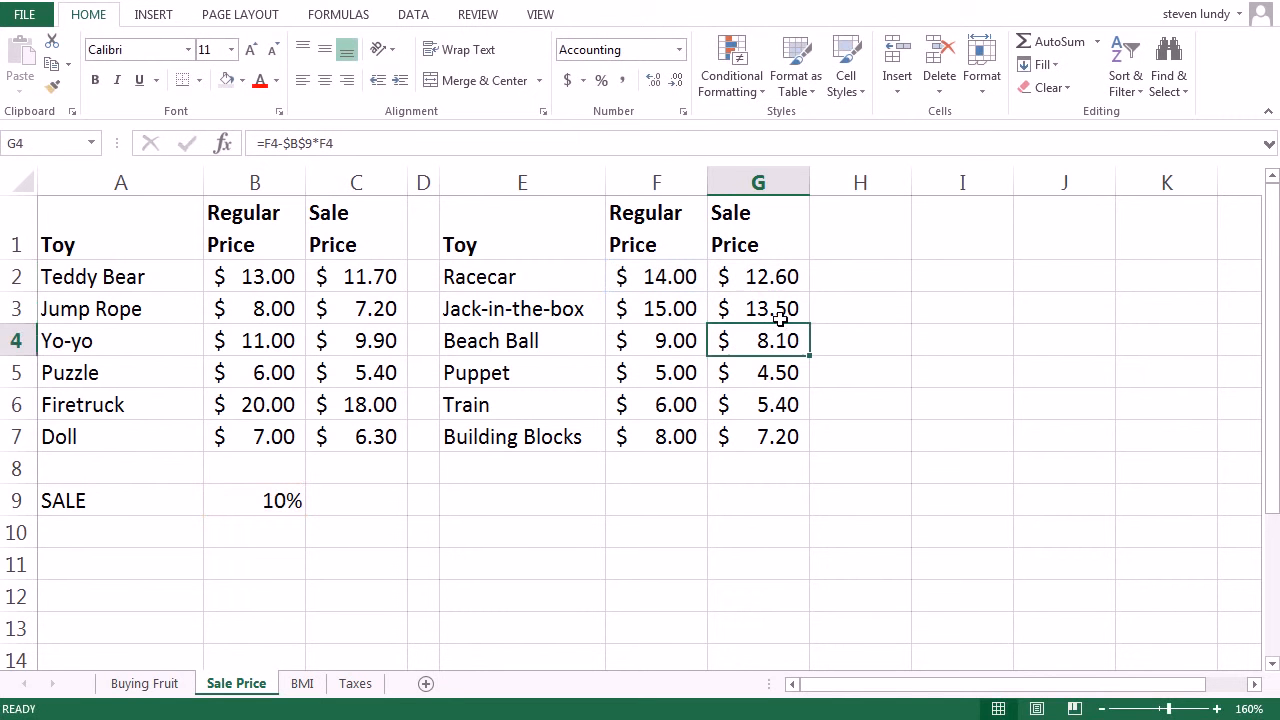
double_click(780, 318)
key(Return)
double_click(783, 342)
key(Return)
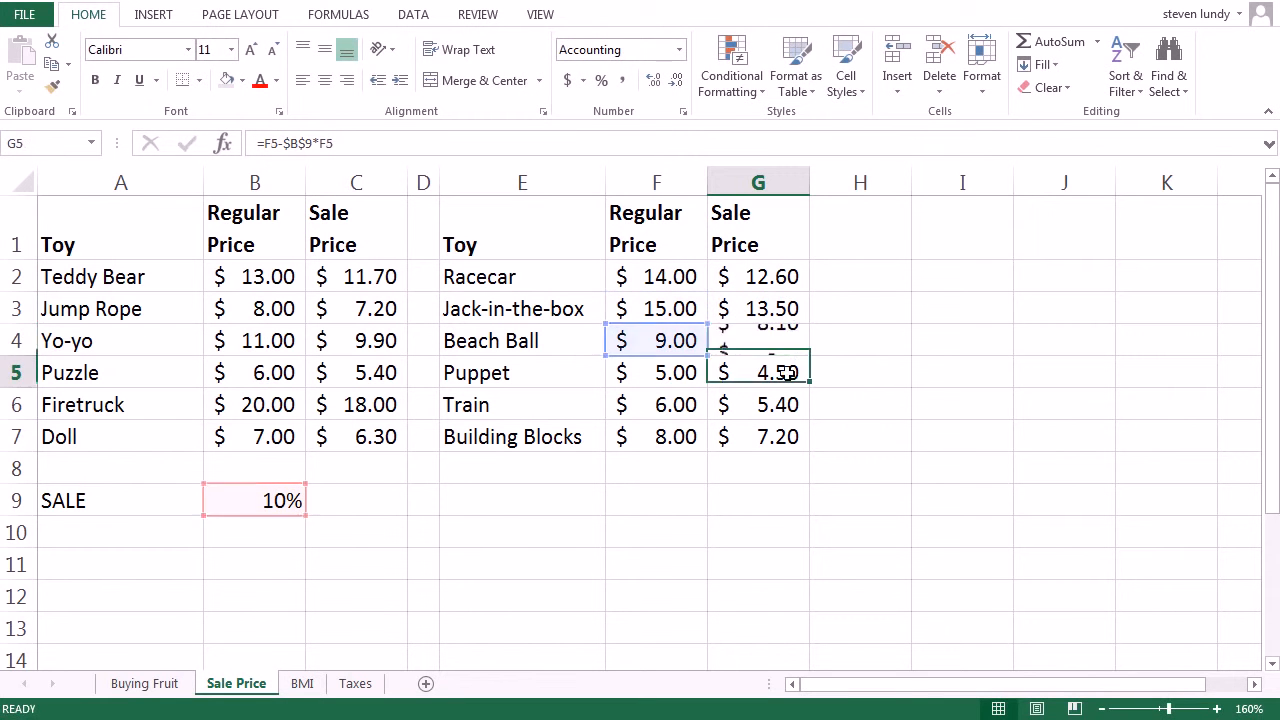
double_click(786, 372)
key(Return)
double_click(782, 404)
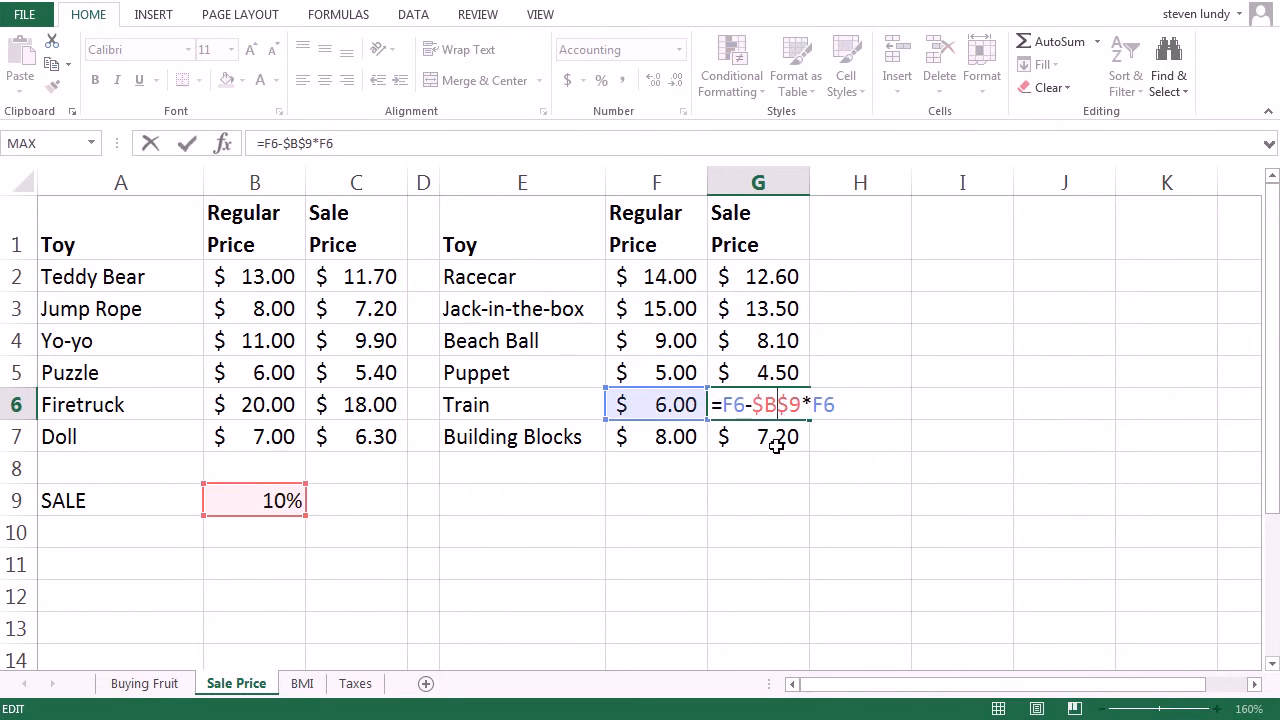
key(Return)
double_click(776, 440)
key(Return)
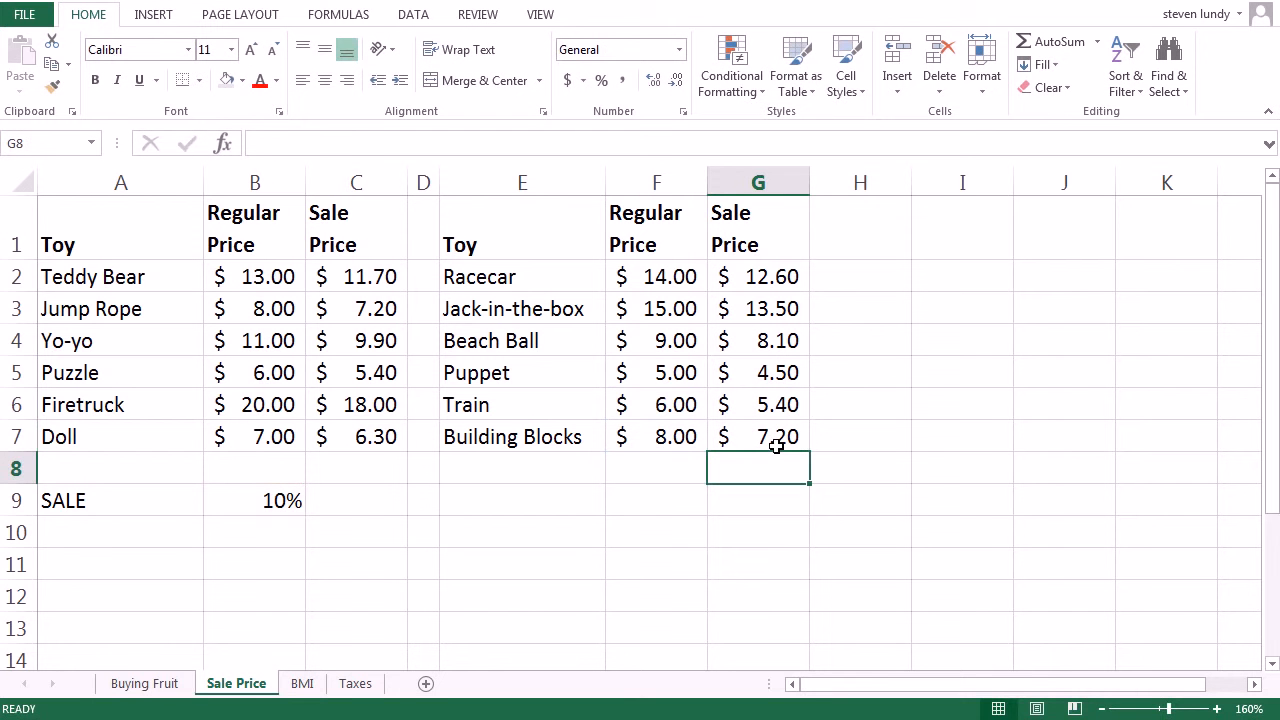
- Set the sale percentage in B9 to 15%
click(263, 505)
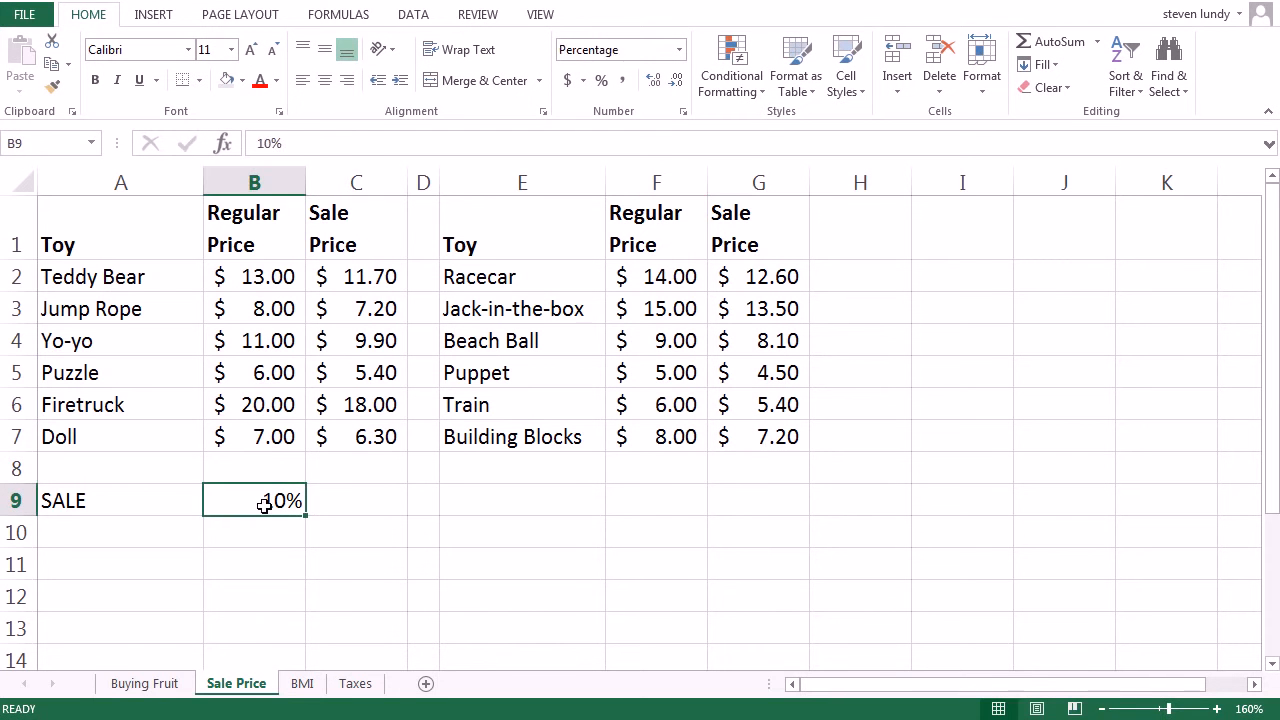
text(15)
key(Return)
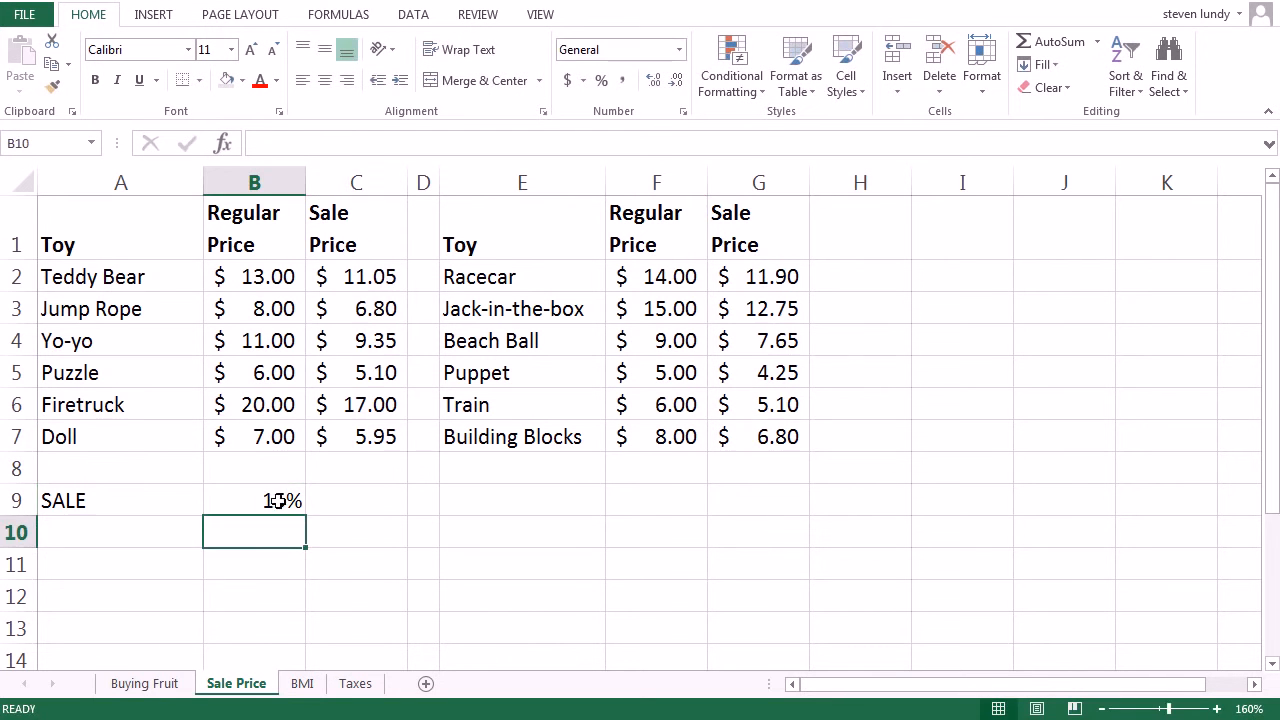
- Set the sale percentage in B9 to 20%
click(277, 500)
text(20)
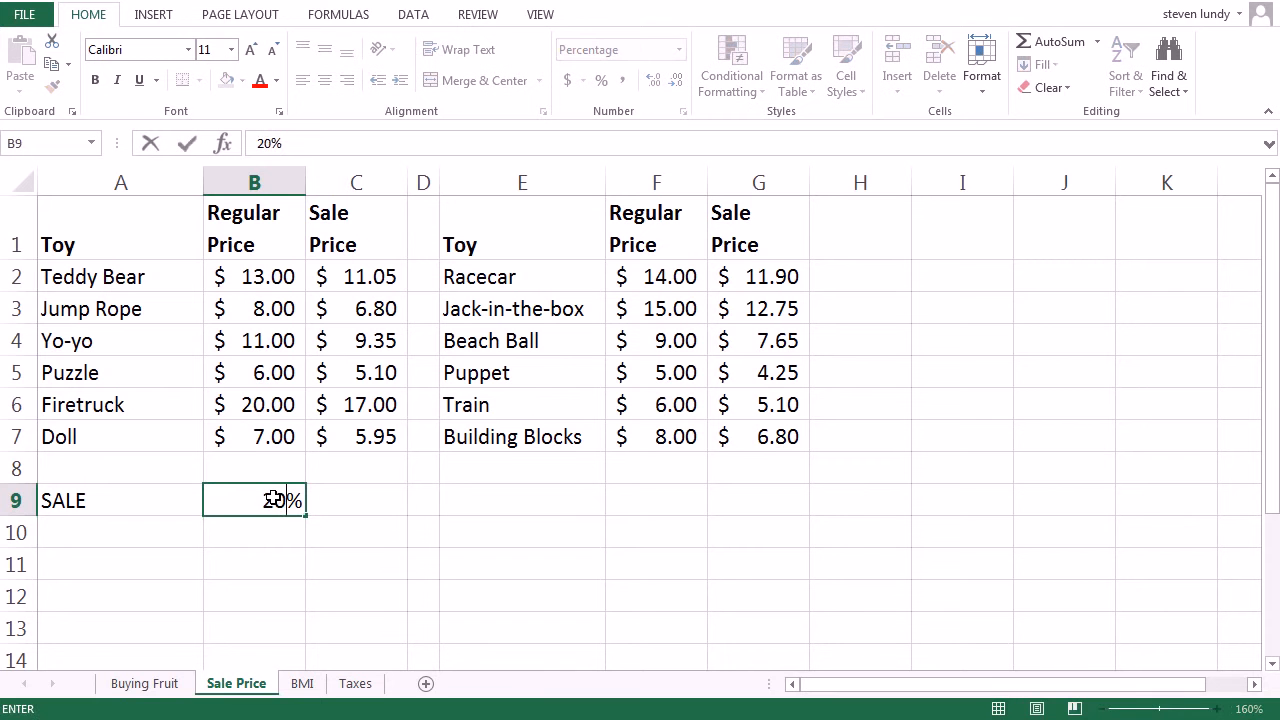
key(Return)
- On the BMI sheet, enter =C3/B3^2 in D3 as the first person's Monday BMI
key(ctrl+Page_Down)
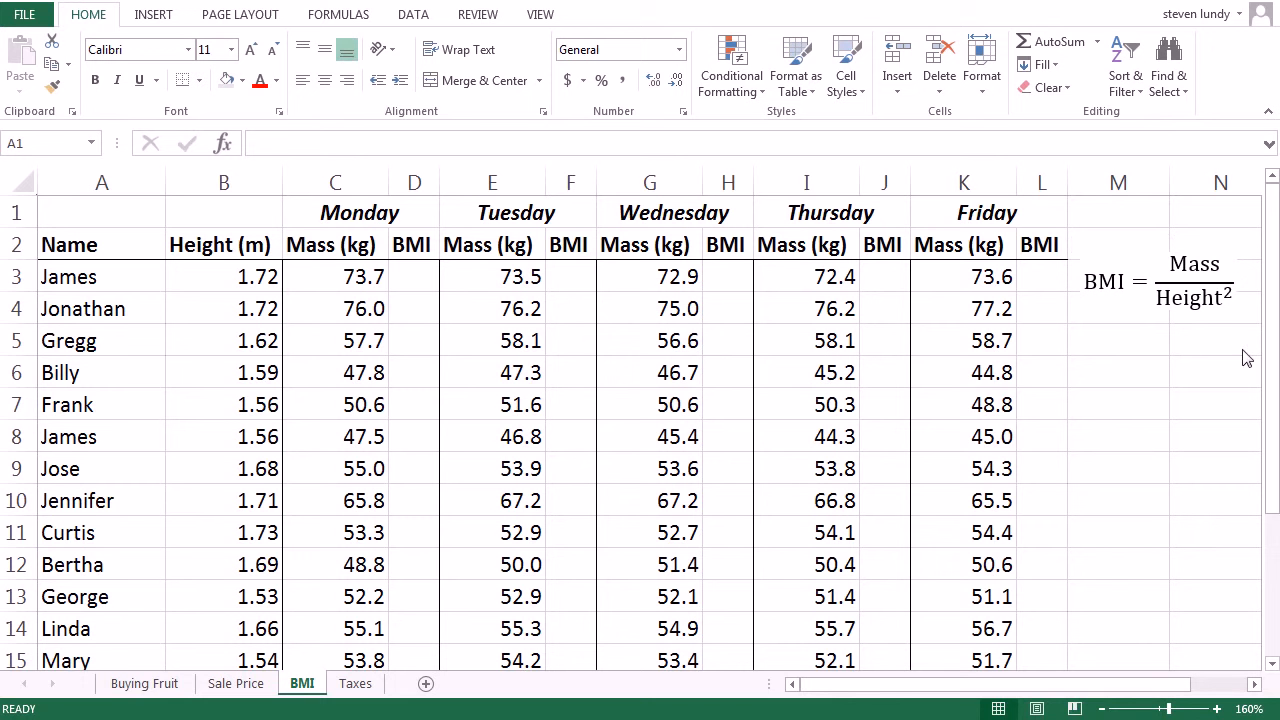
click(422, 281)
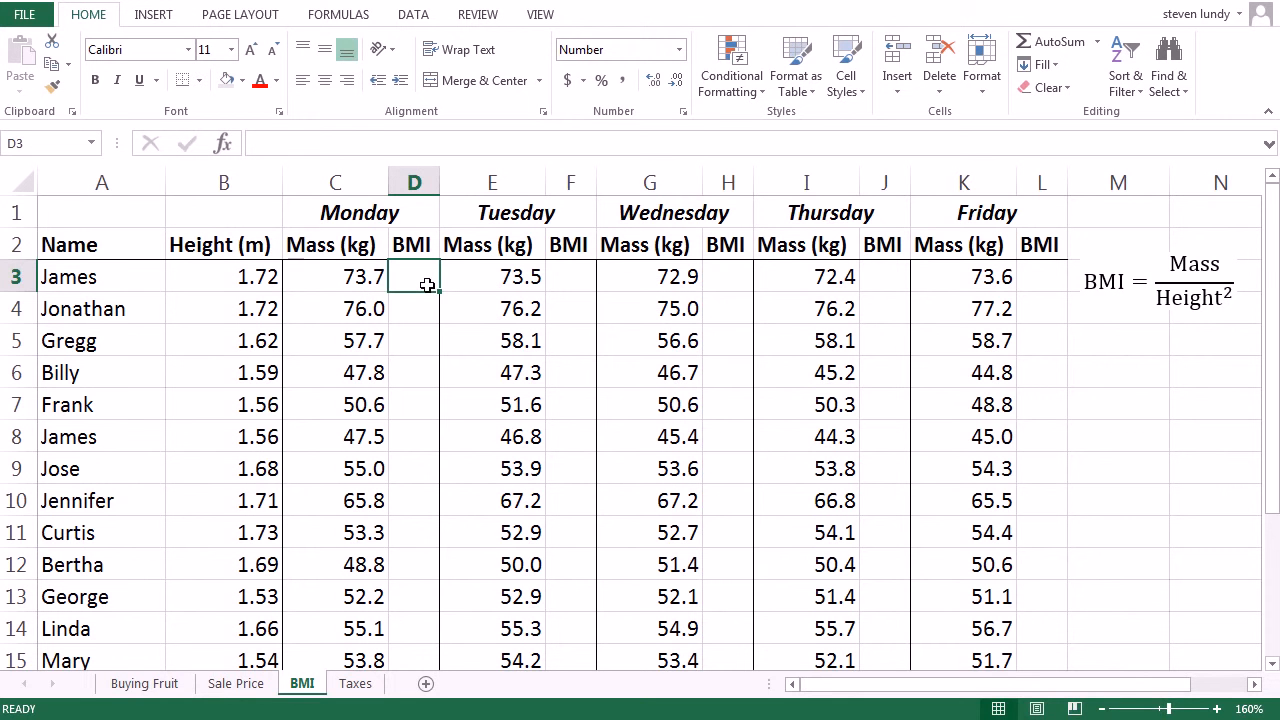
text(=)
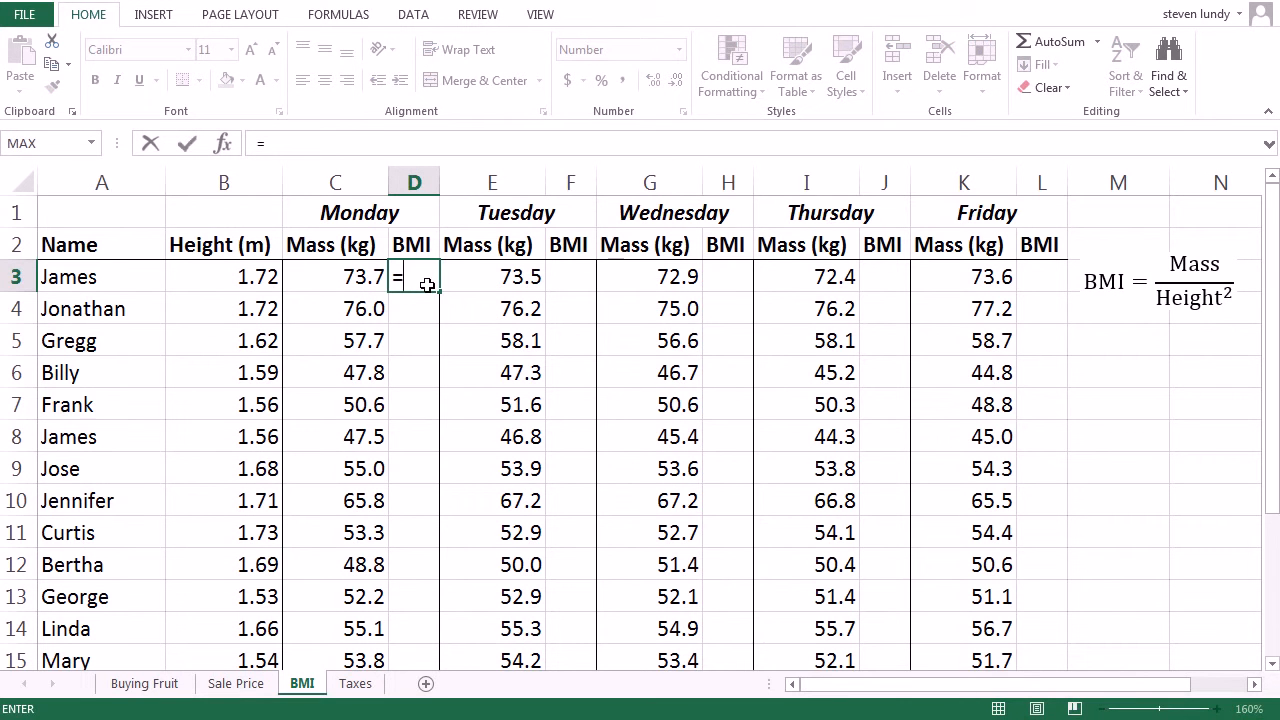
click(355, 285)
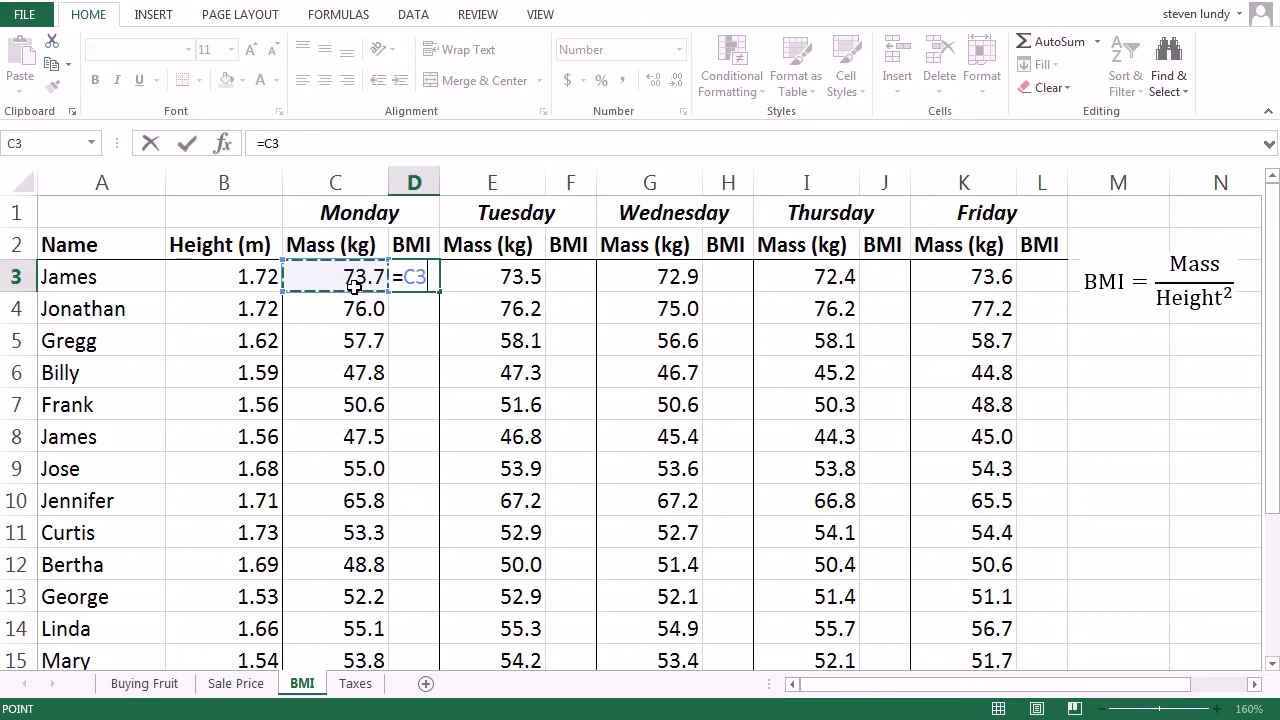
text(/)
click(235, 277)
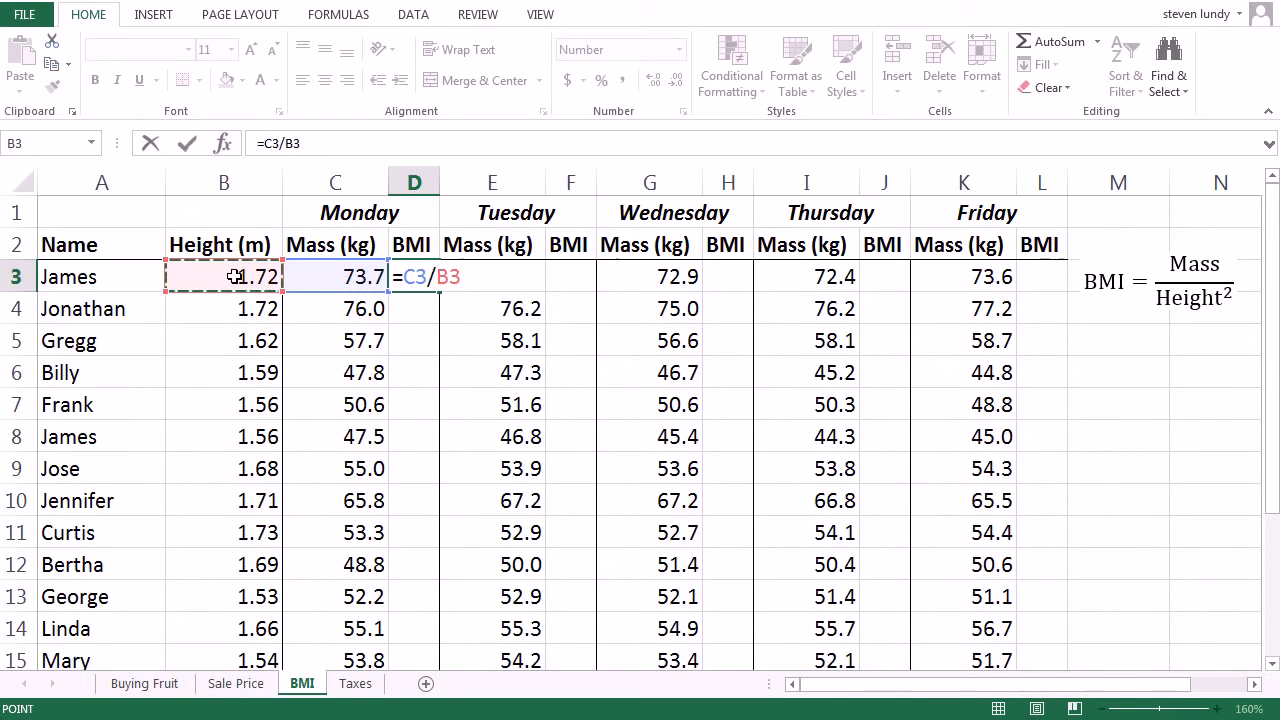
text(^2)
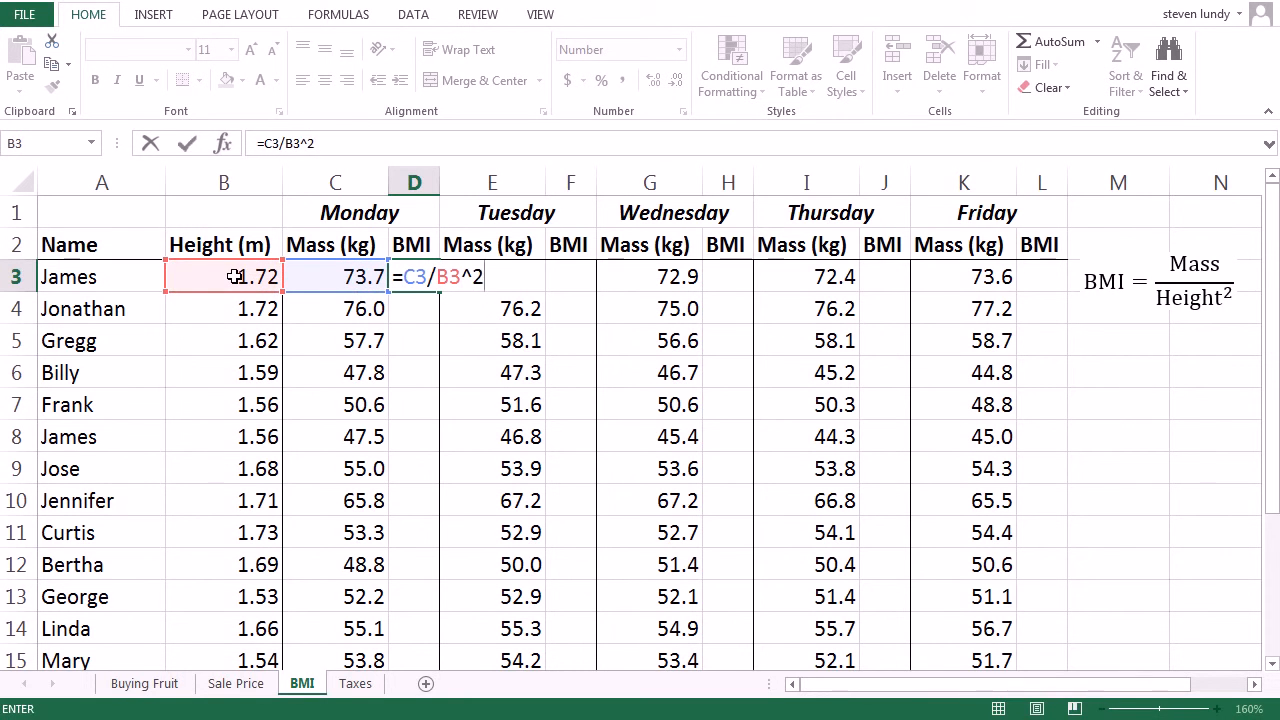
key(Return)
- Fill the BMI formula from D3 down the Monday BMI column to the last person
click(425, 280)
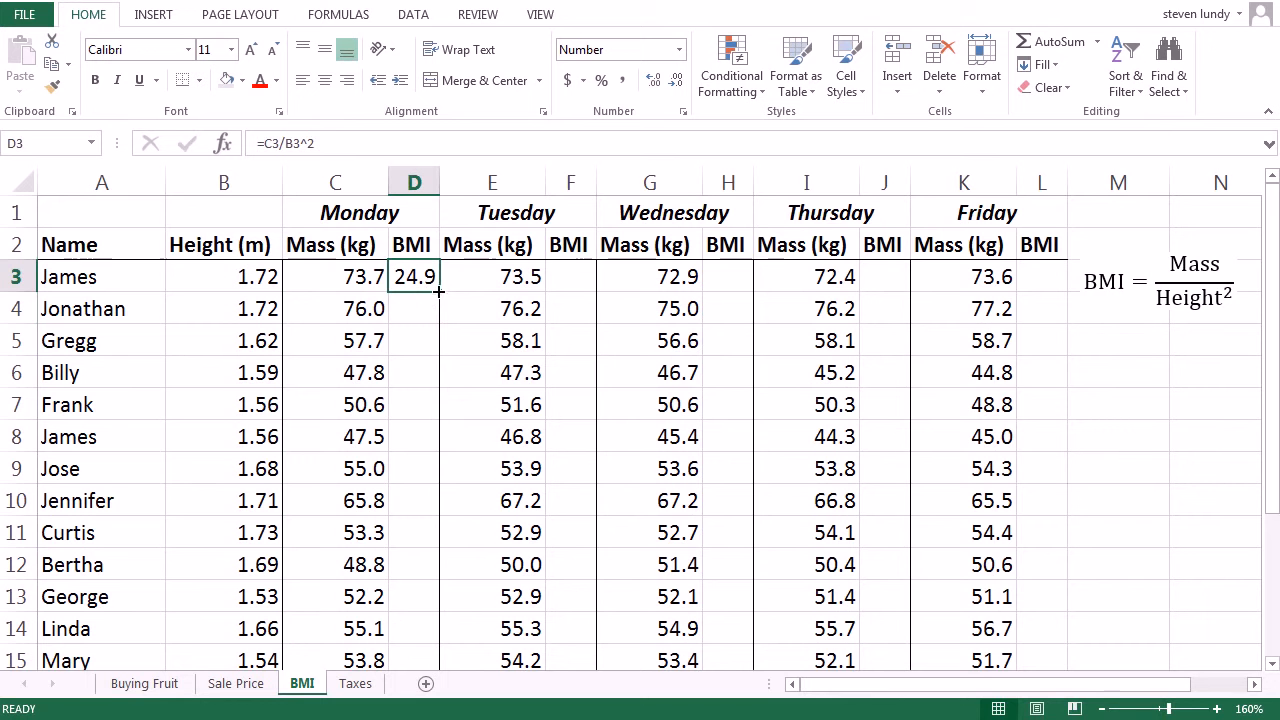
drag(439, 292, 414, 598)
scroll(434, 348, up, 2)
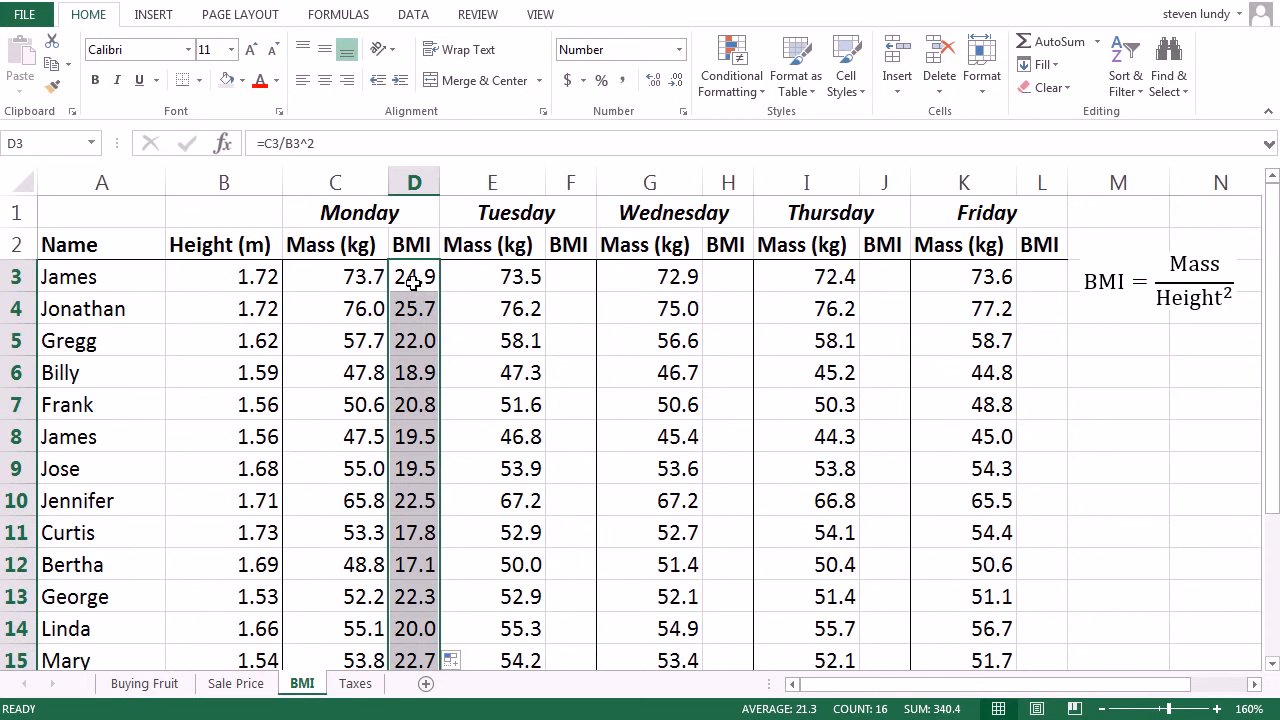
- Try copying the Monday BMI formulas into the Tuesday BMI column from F3, check the references in F3, and undo the paste
key(ctrl+c)
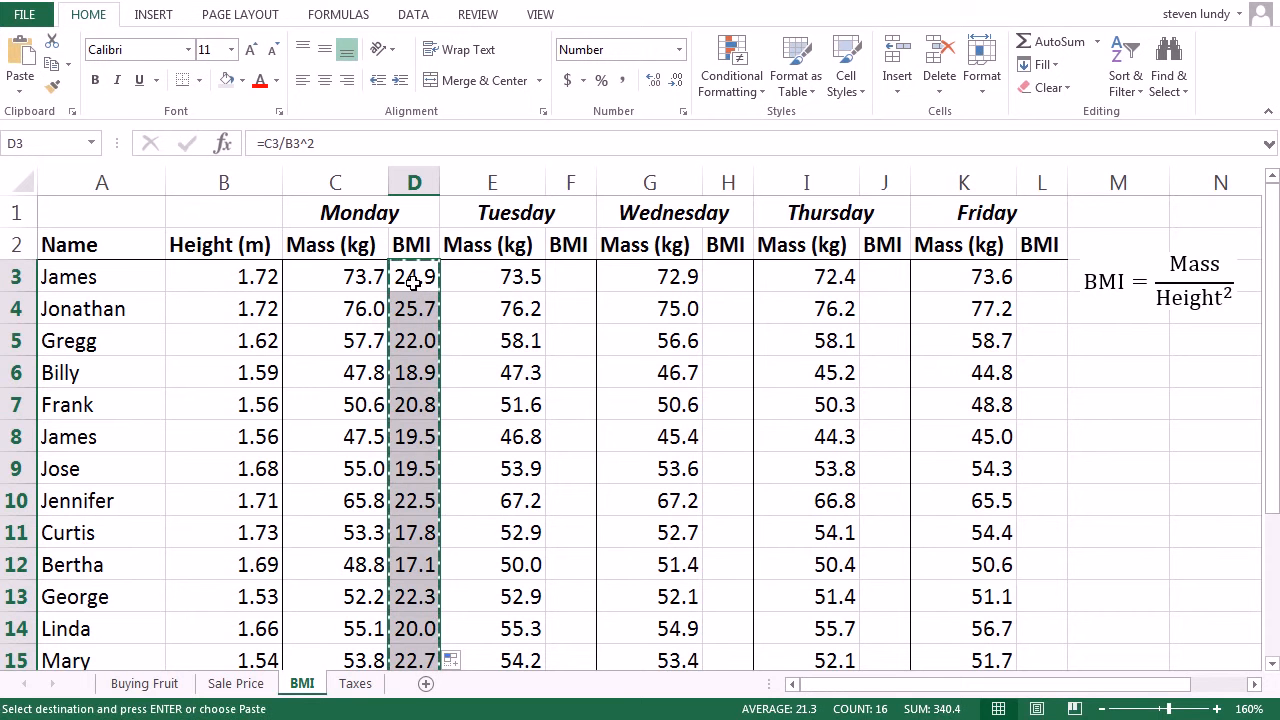
click(577, 281)
key(ctrl+v)
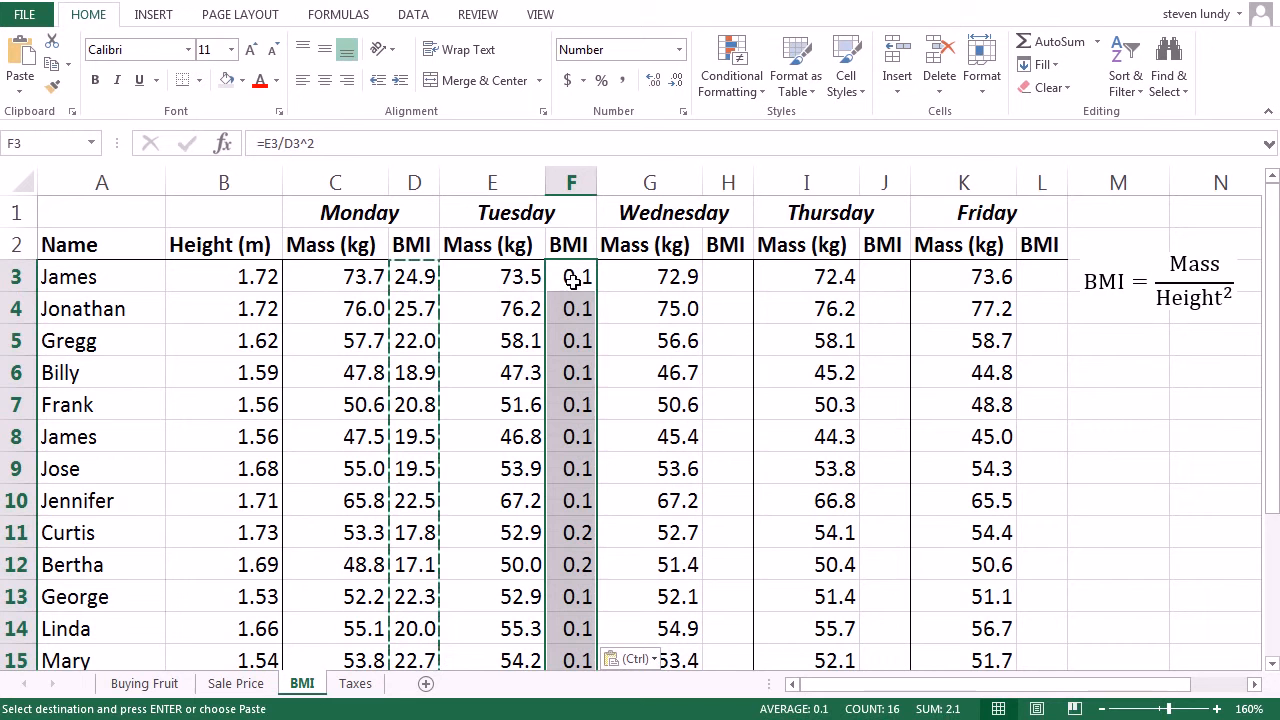
double_click(577, 281)
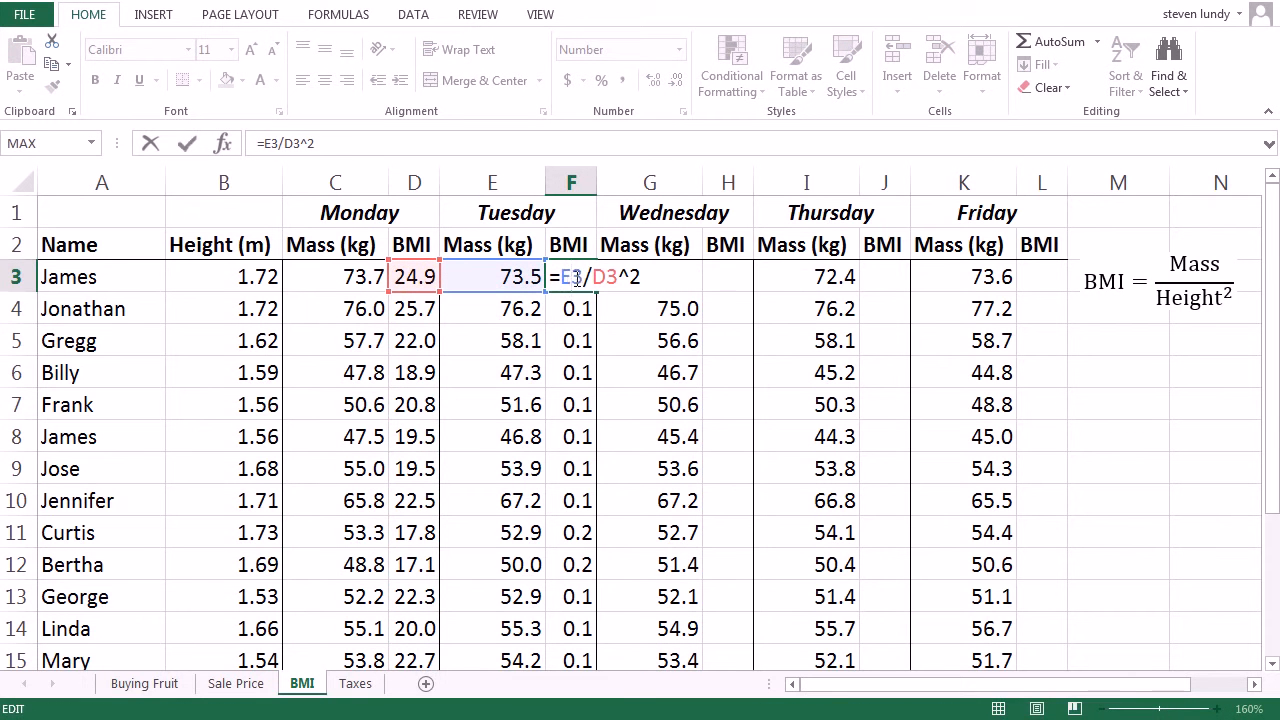
drag(584, 279, 563, 278)
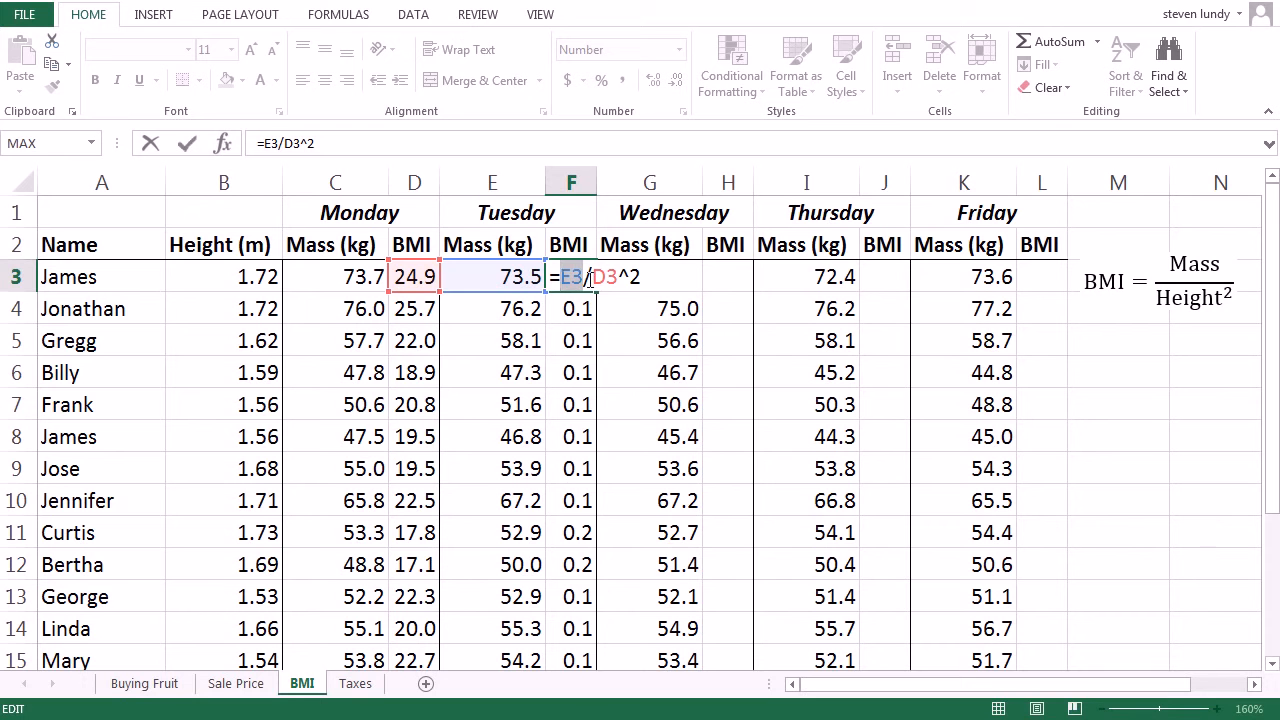
key(Escape)
key(ctrl+z)
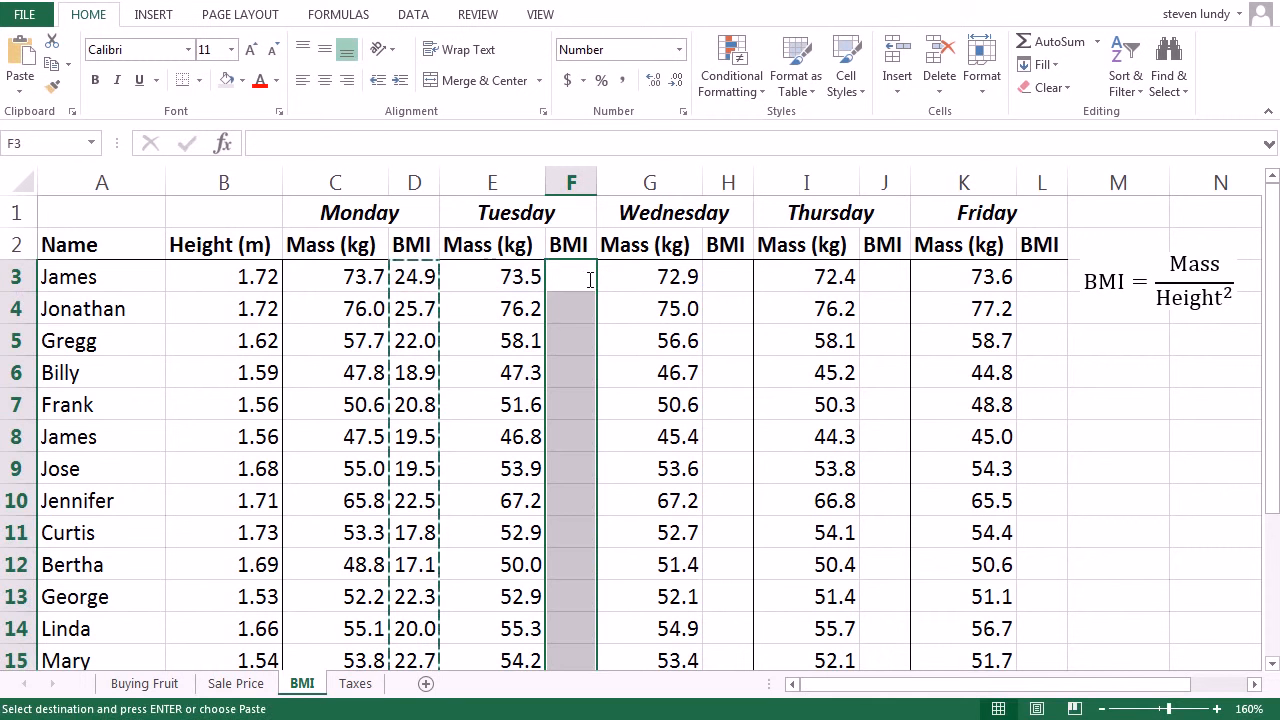
key(Escape)
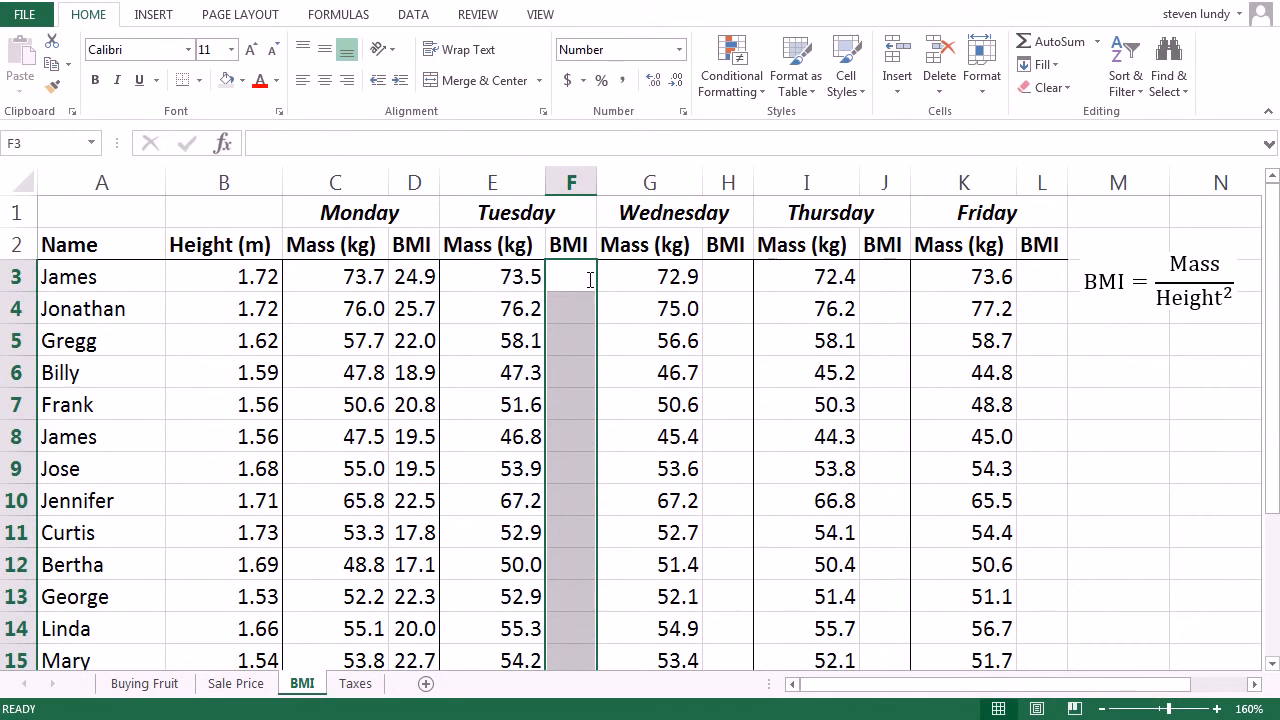
- Make the height column reference absolute in D3 so it reads =C3/$B3^2, and fill the formula down the Monday BMI column
double_click(417, 285)
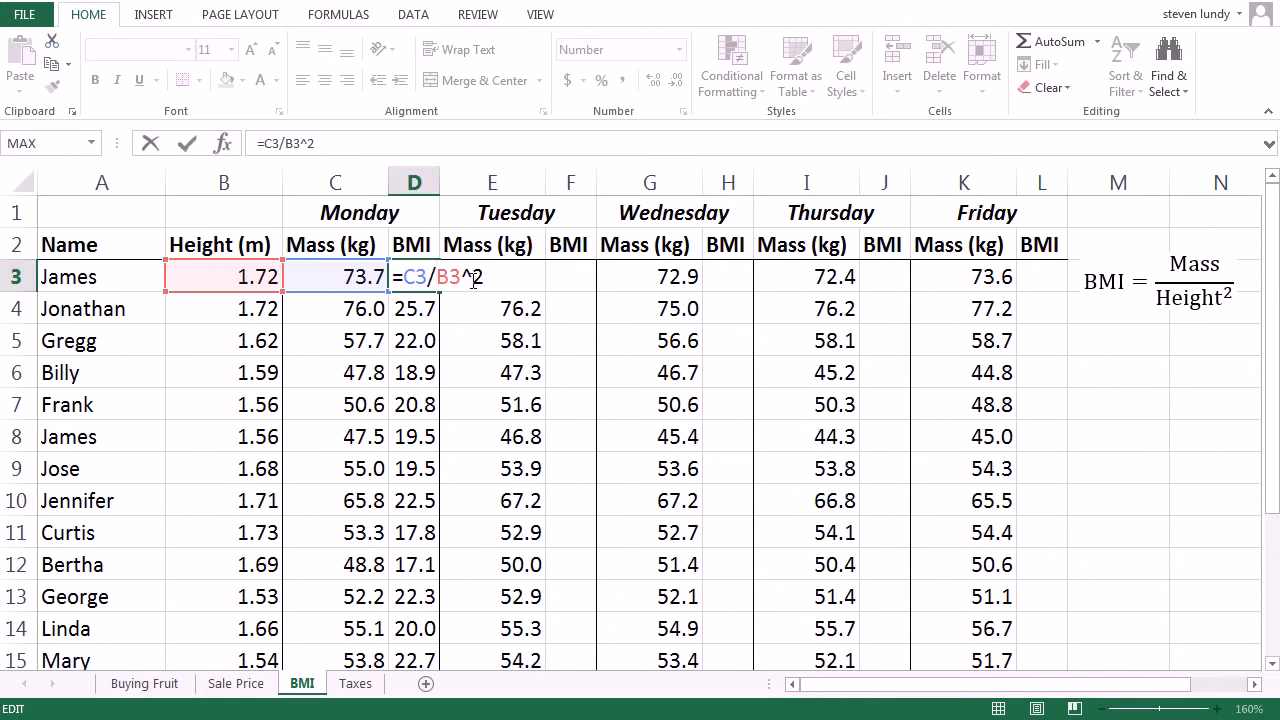
text($)
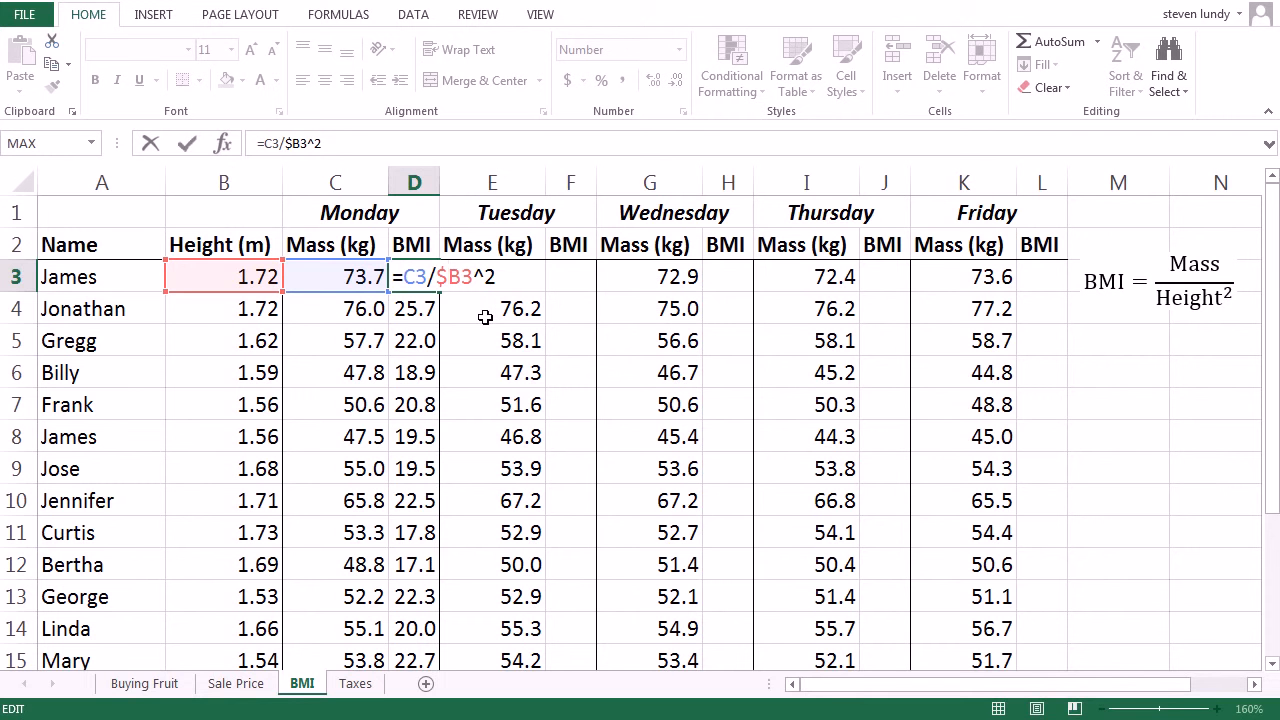
key(Return)
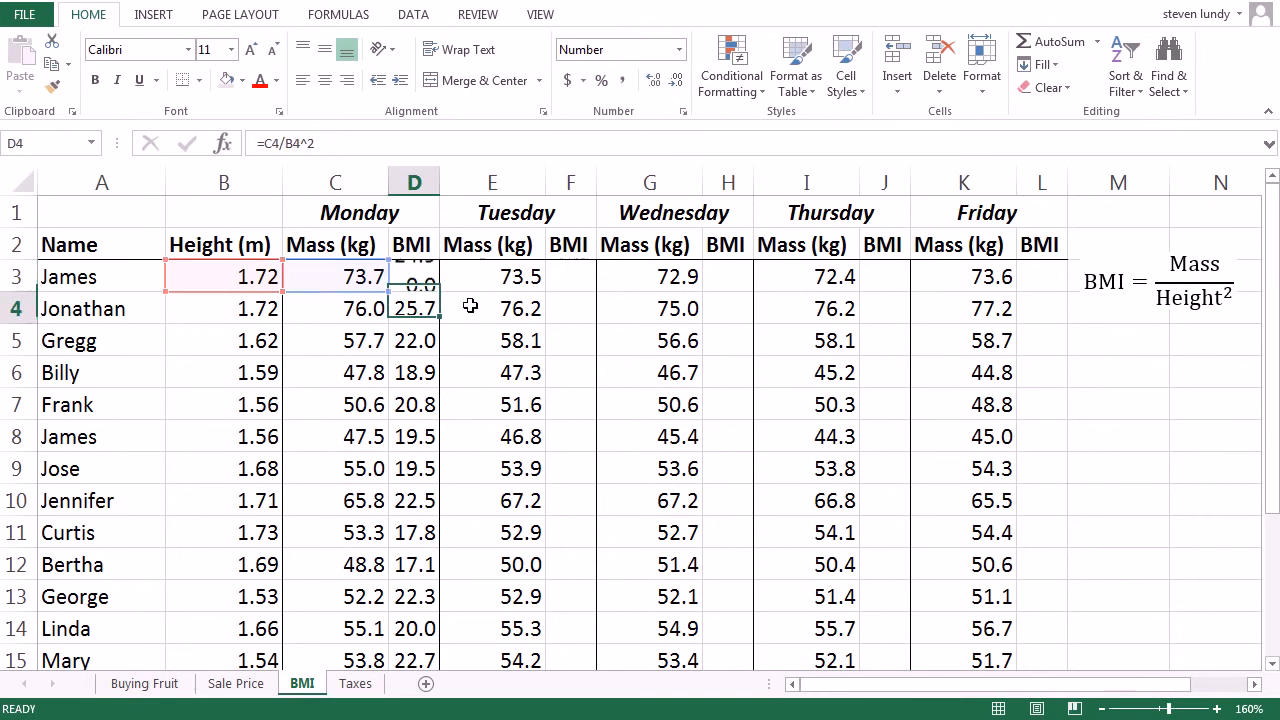
click(422, 278)
drag(432, 308, 415, 608)
scroll(458, 474, up, 2)
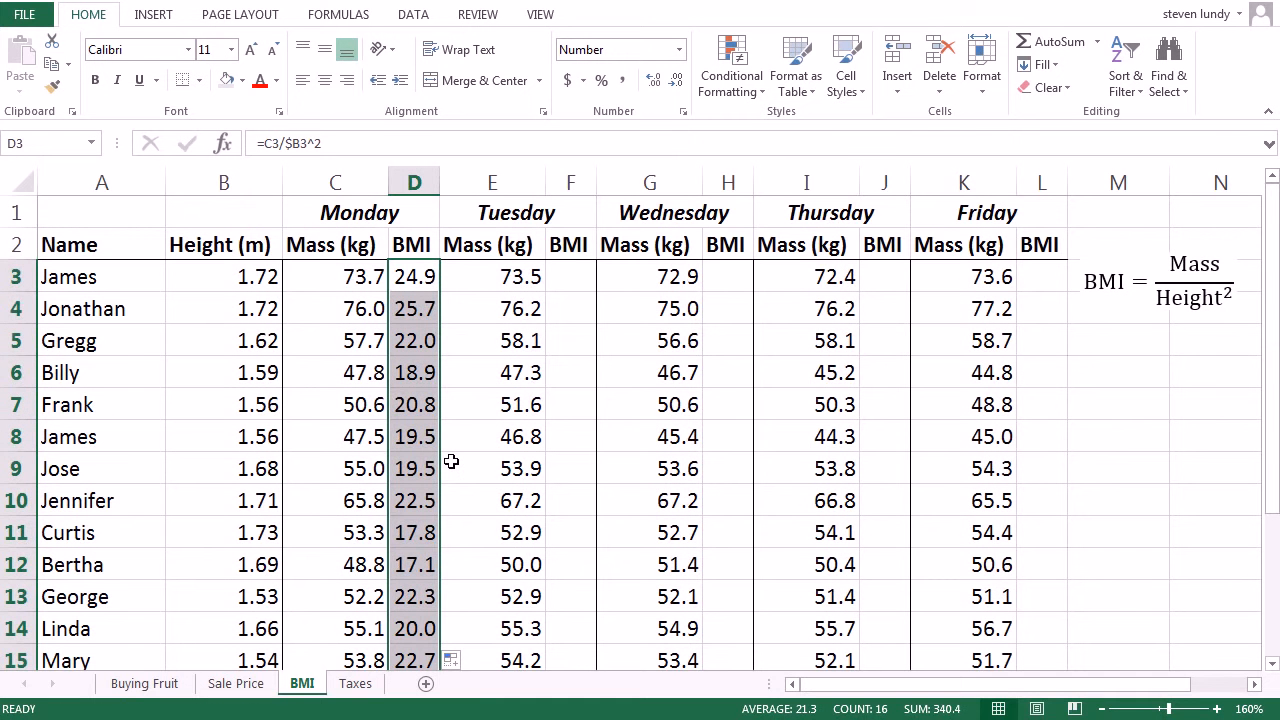
- Copy the Monday BMI formulas into the Tuesday BMI column from F3, and check the cell references in F3 and F4
key(ctrl+c)
click(578, 277)
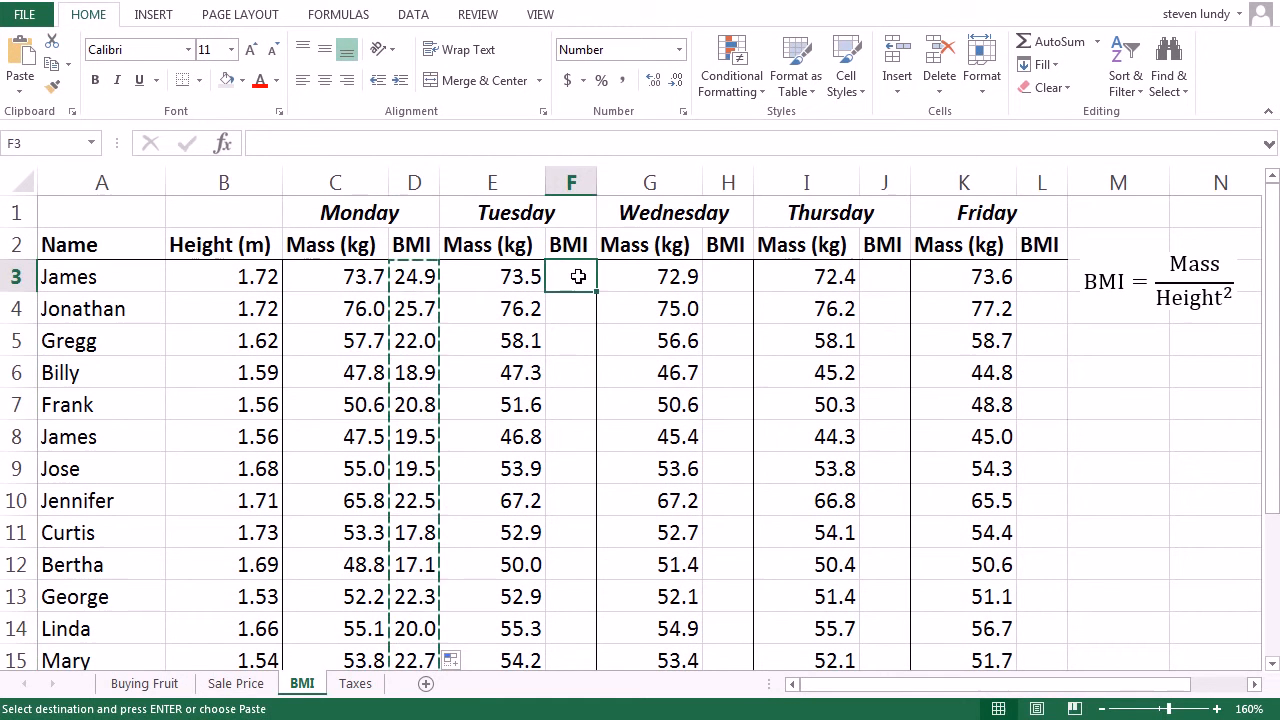
key(ctrl+v)
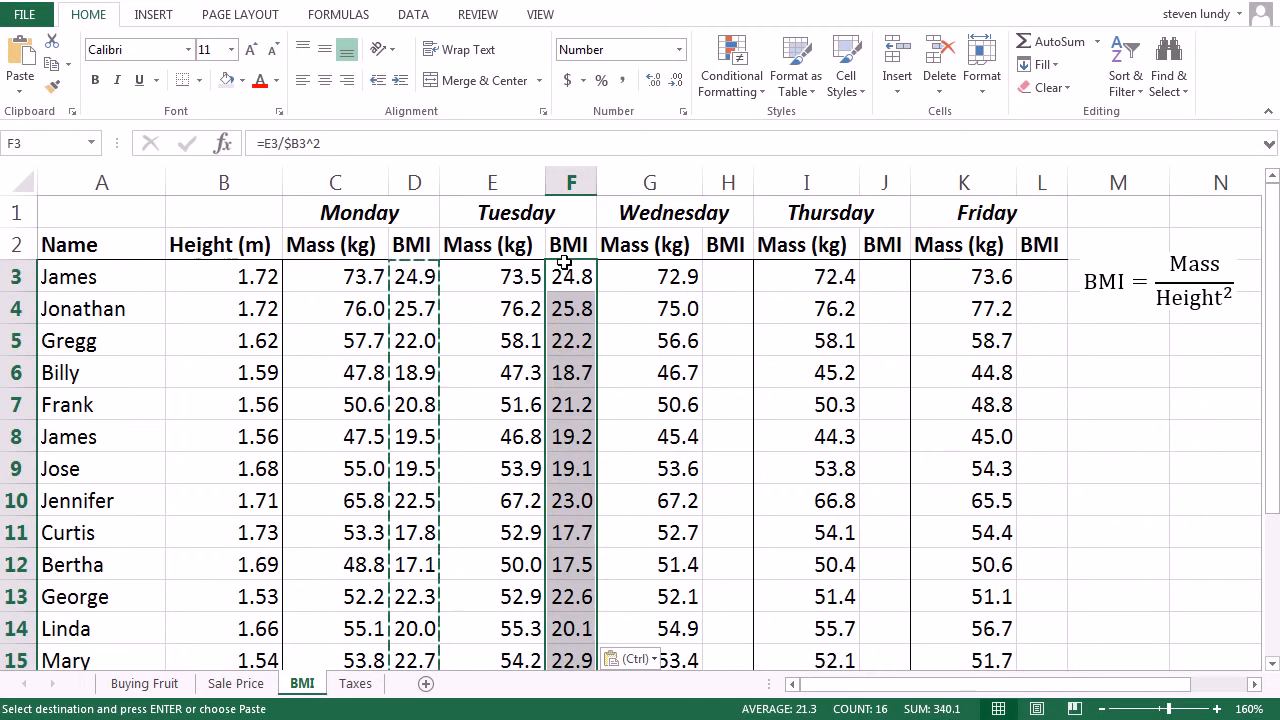
double_click(574, 278)
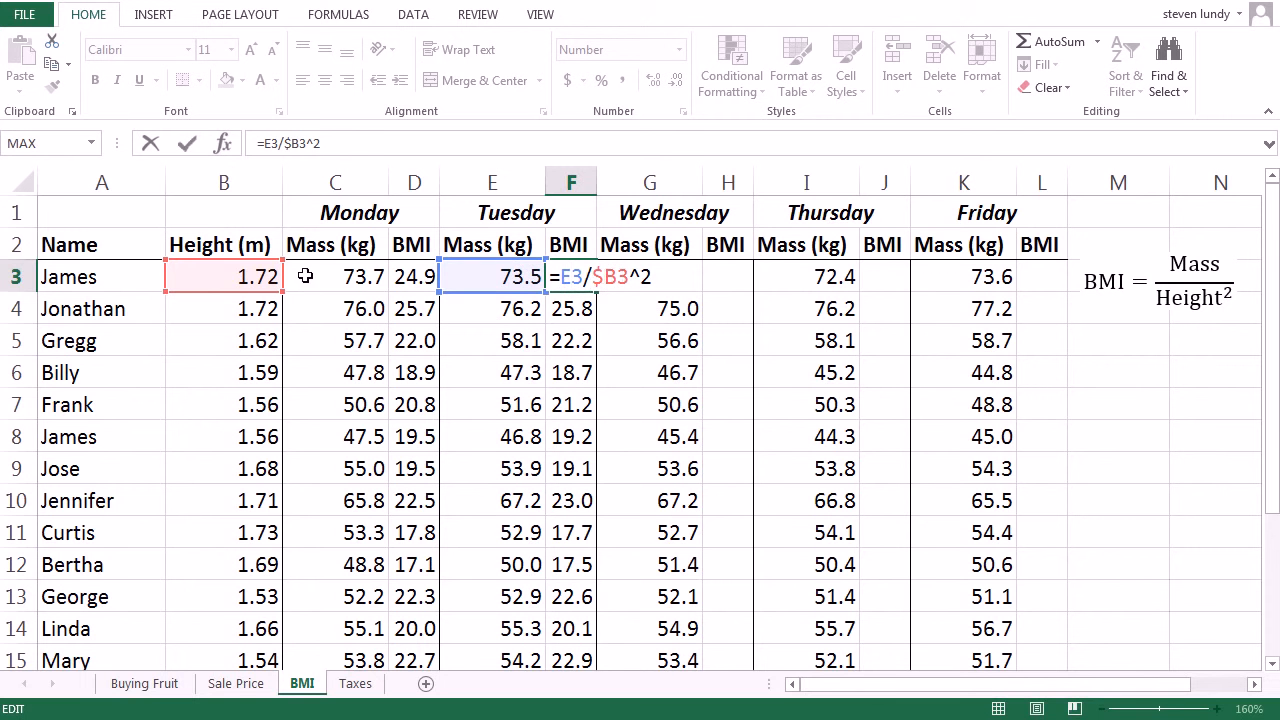
click(563, 308)
double_click(563, 308)
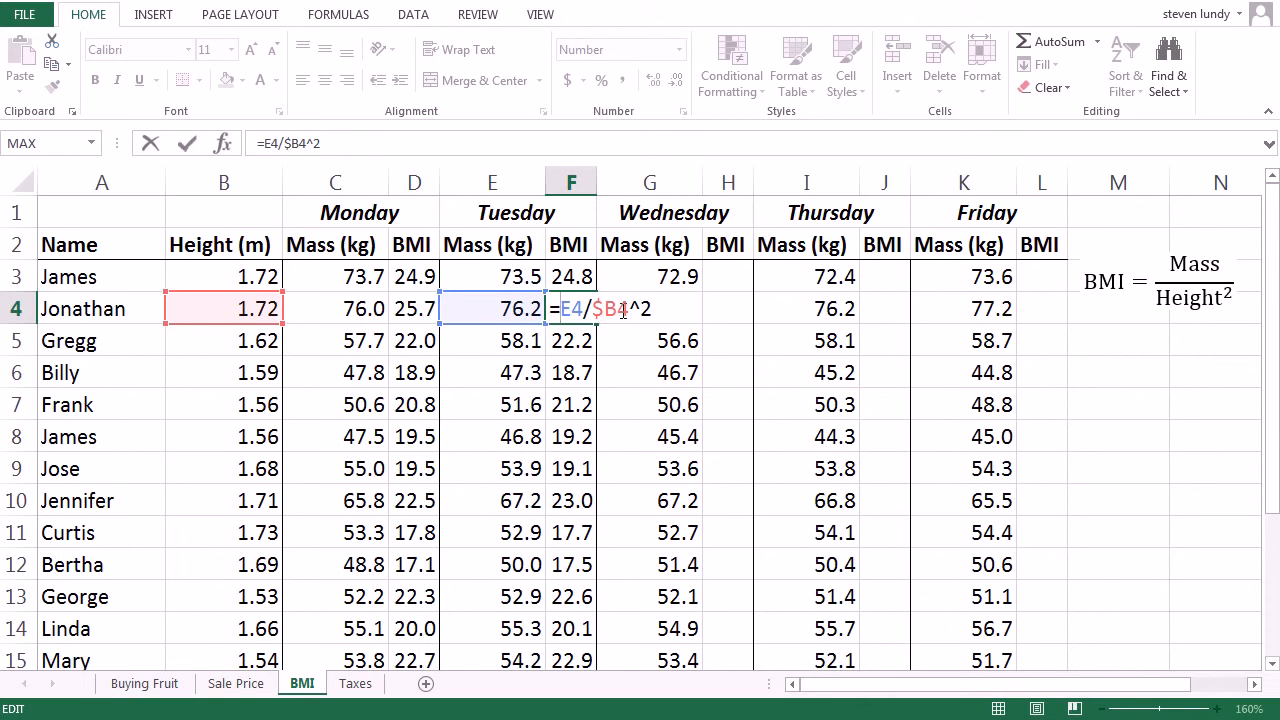
- Copy the Tuesday BMI formulas into the Wednesday, Thursday and Friday BMI columns, starting at H3, J3 and L3
click(578, 277)
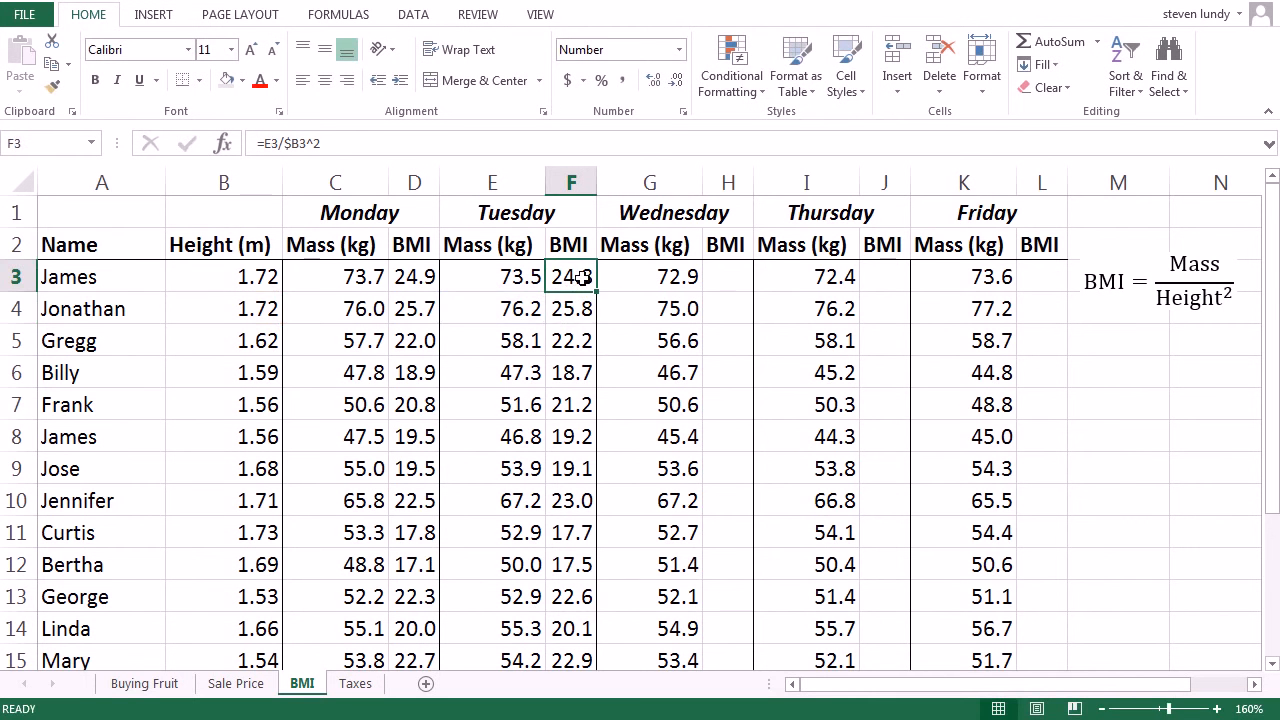
key(ctrl+shift+Down)
key(ctrl+c)
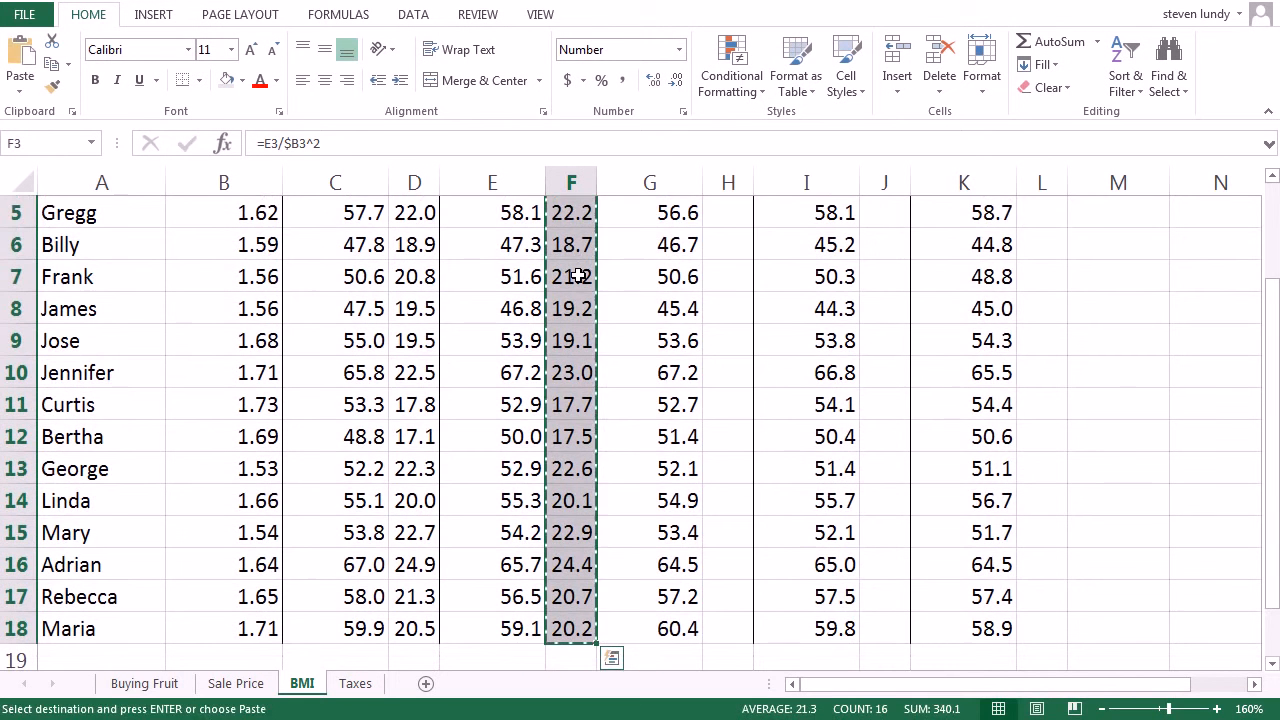
scroll(765, 309, up, 2)
click(740, 284)
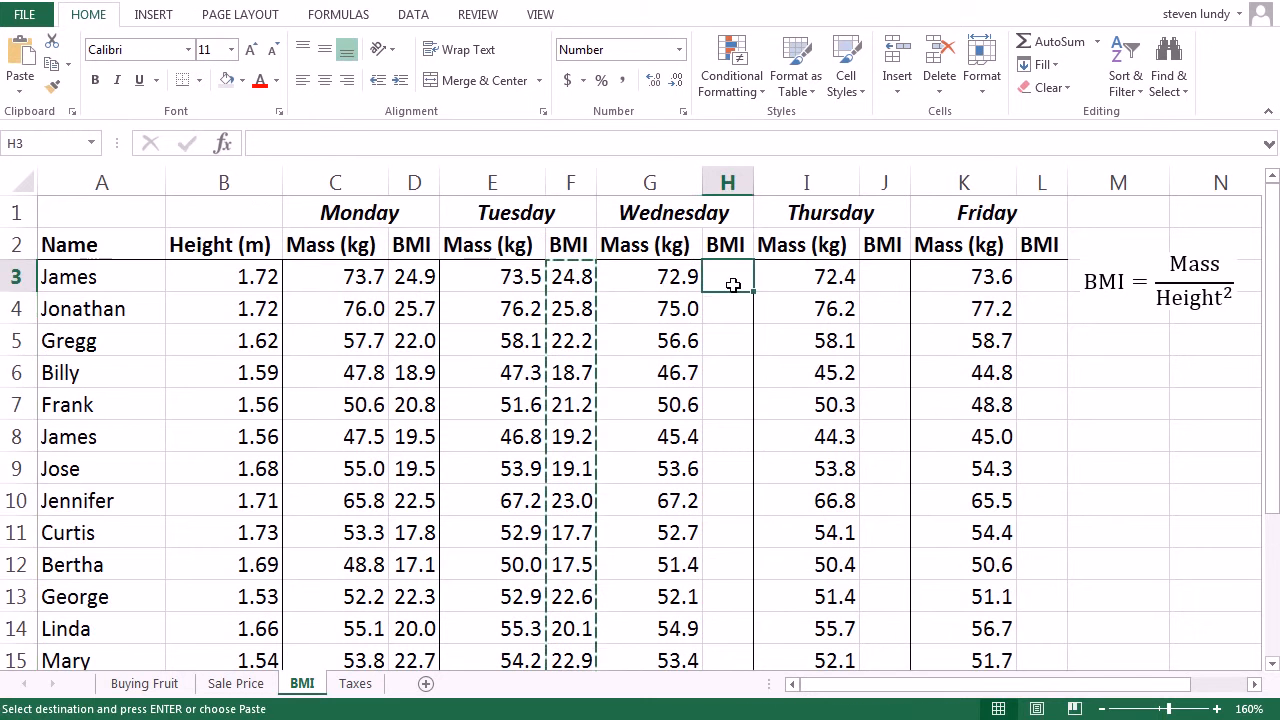
key(ctrl+v)
click(897, 287)
key(ctrl+v)
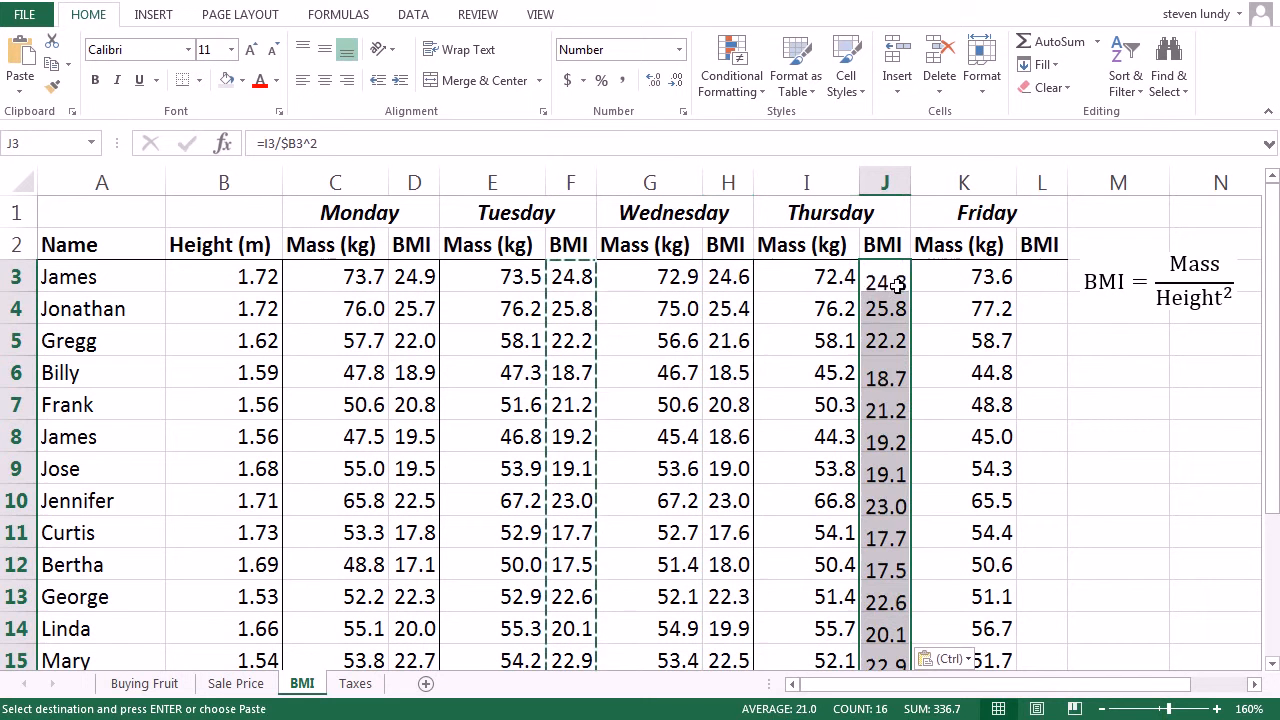
click(1030, 281)
key(ctrl+v)
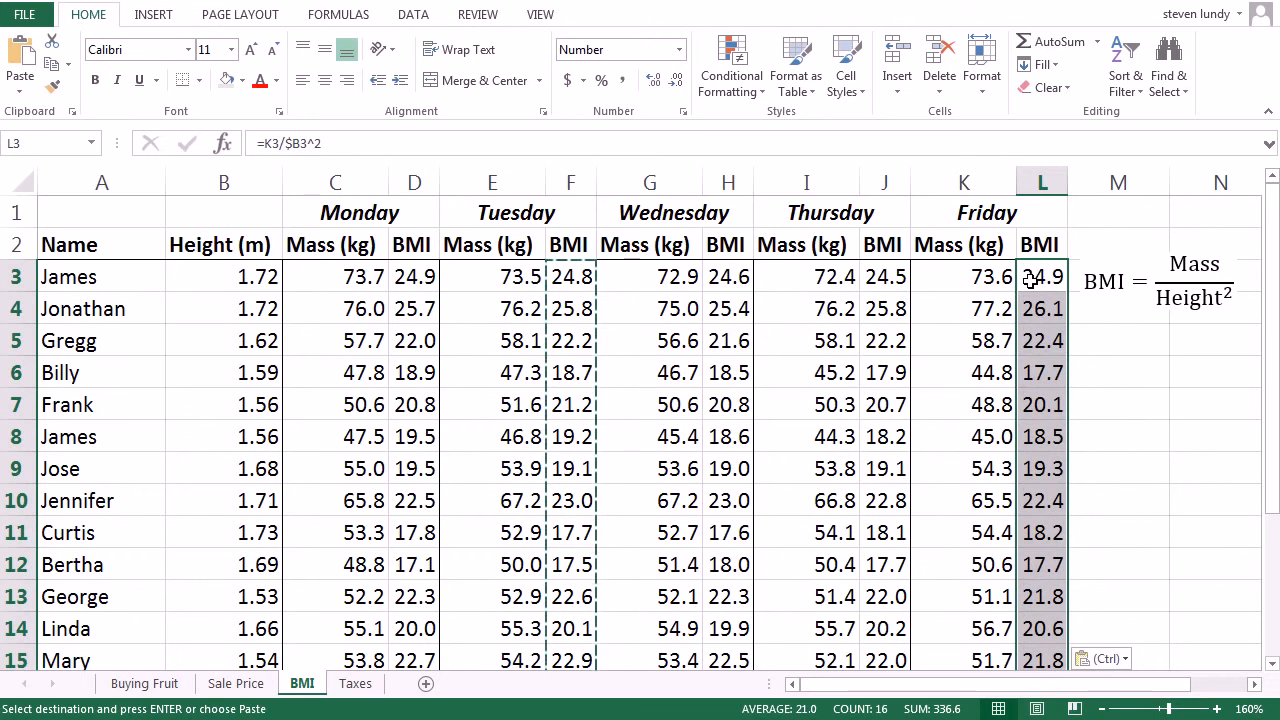
- On the Taxes sheet, enter =B3*C2 in C3 as the Teddy Bear's Ontario tax
click(356, 684)
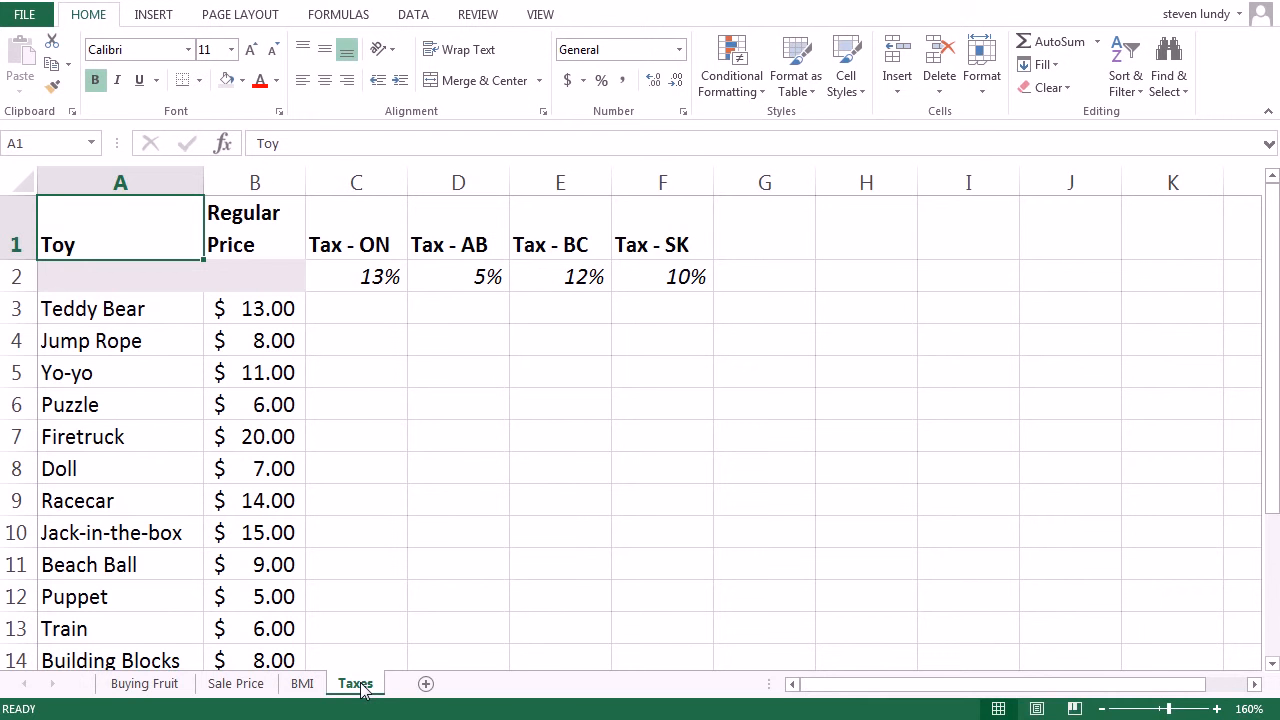
click(378, 316)
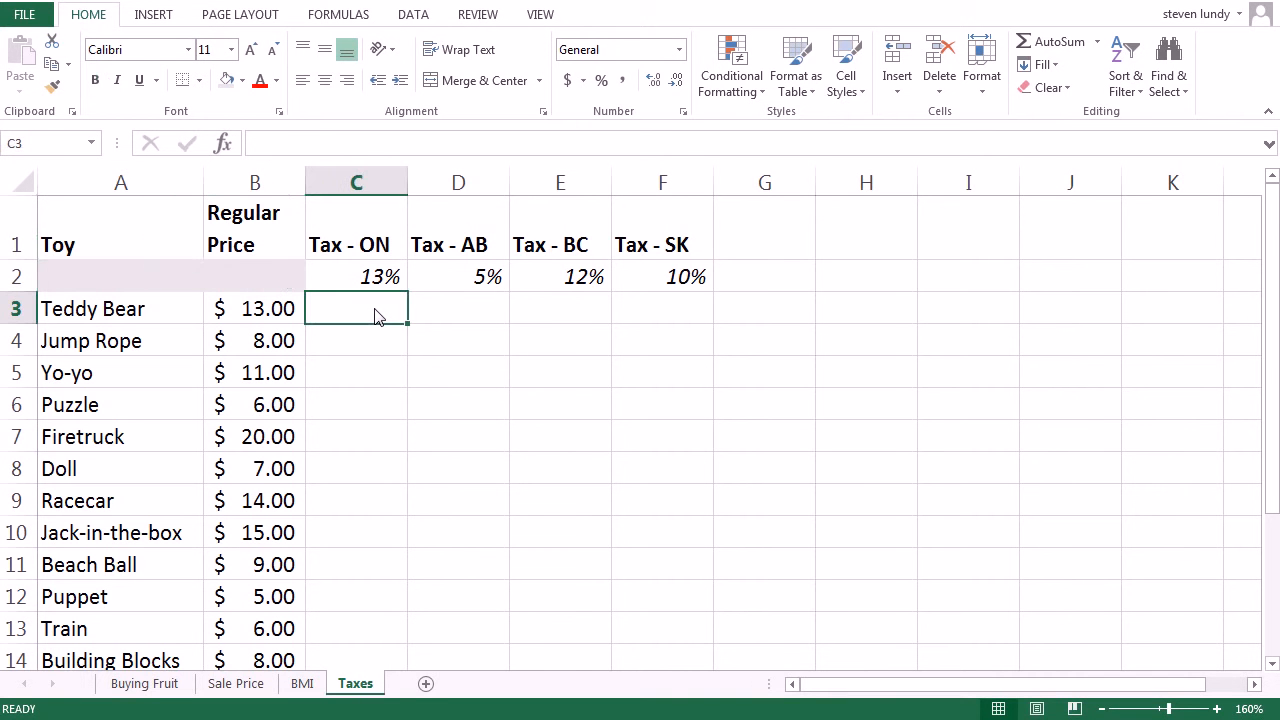
text(=)
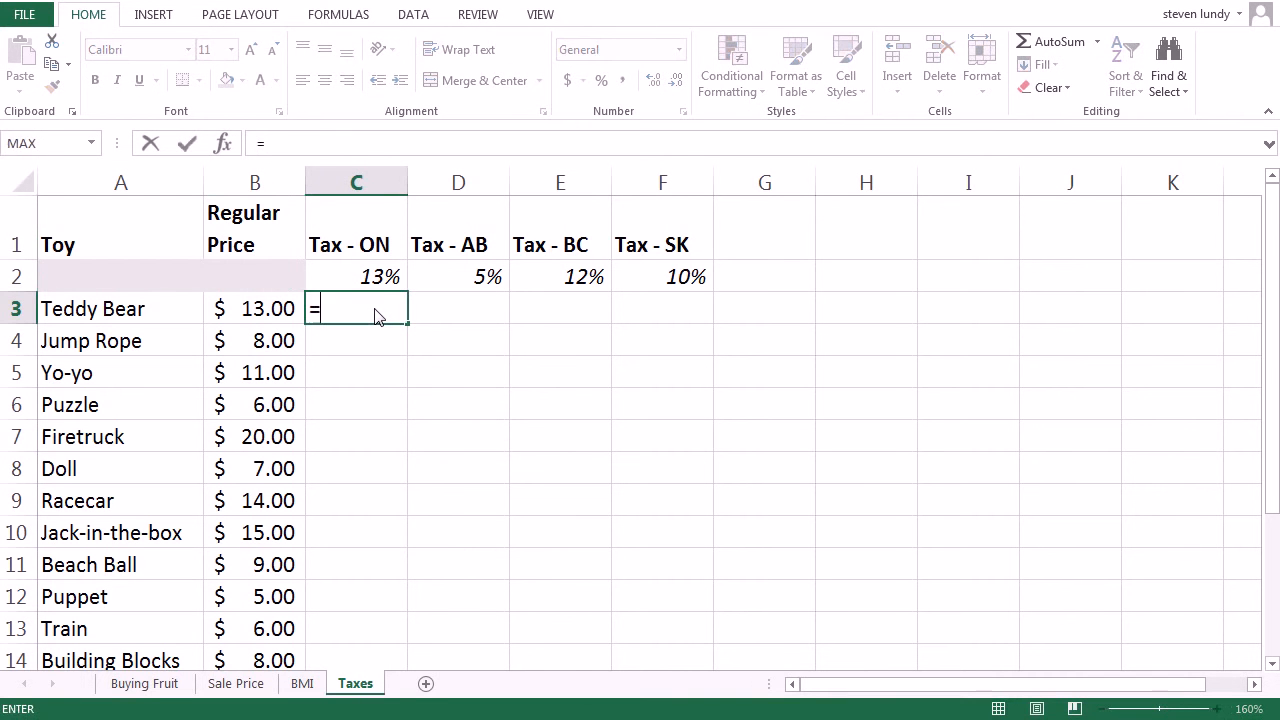
click(283, 308)
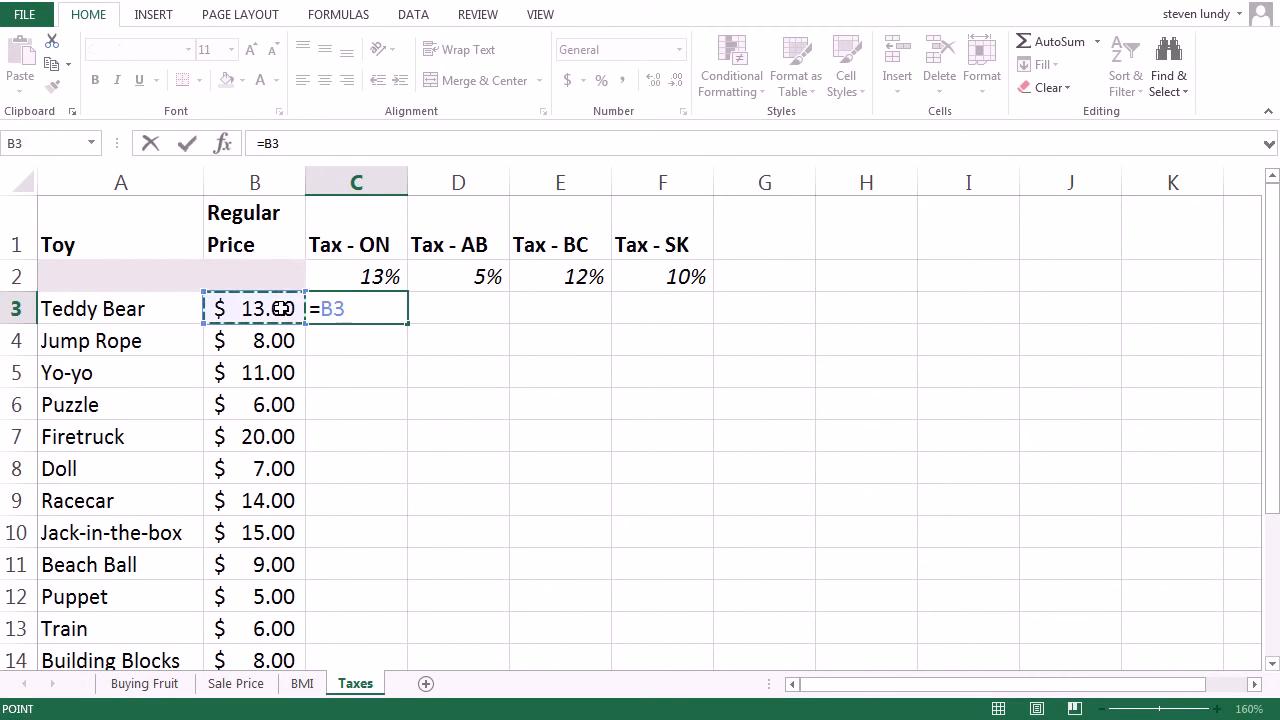
text(*)
click(374, 277)
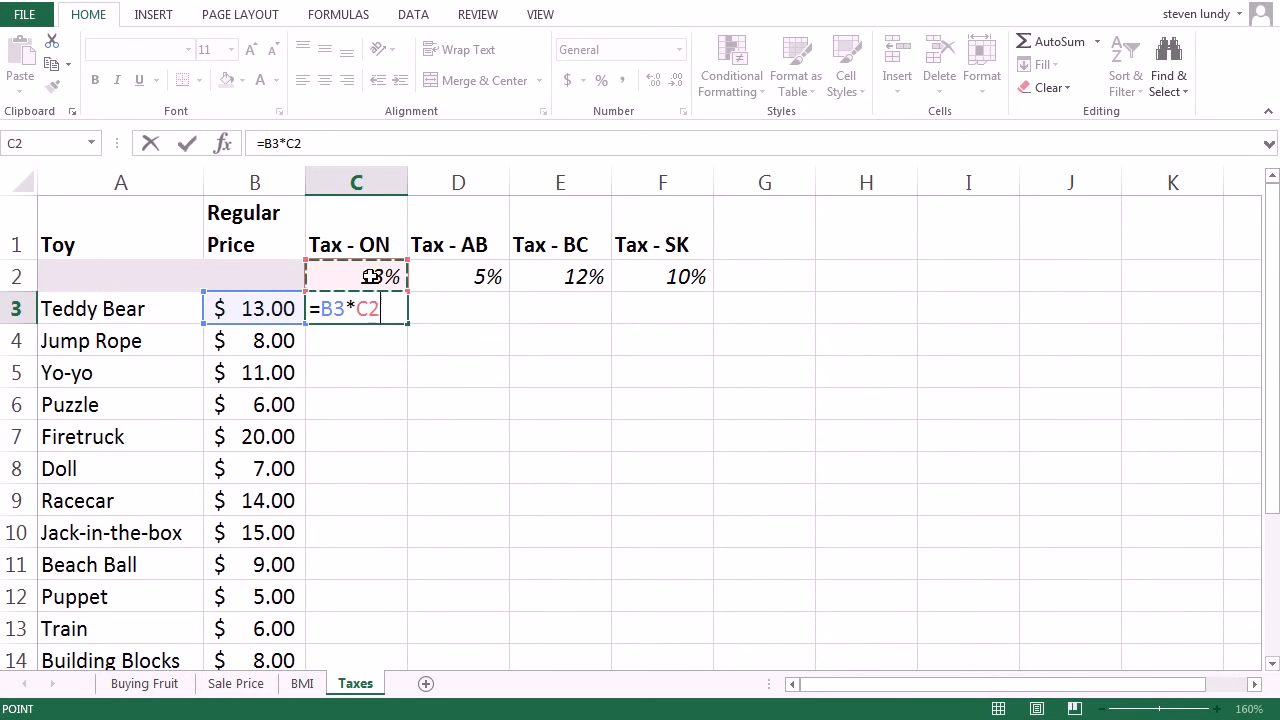
key(Return)
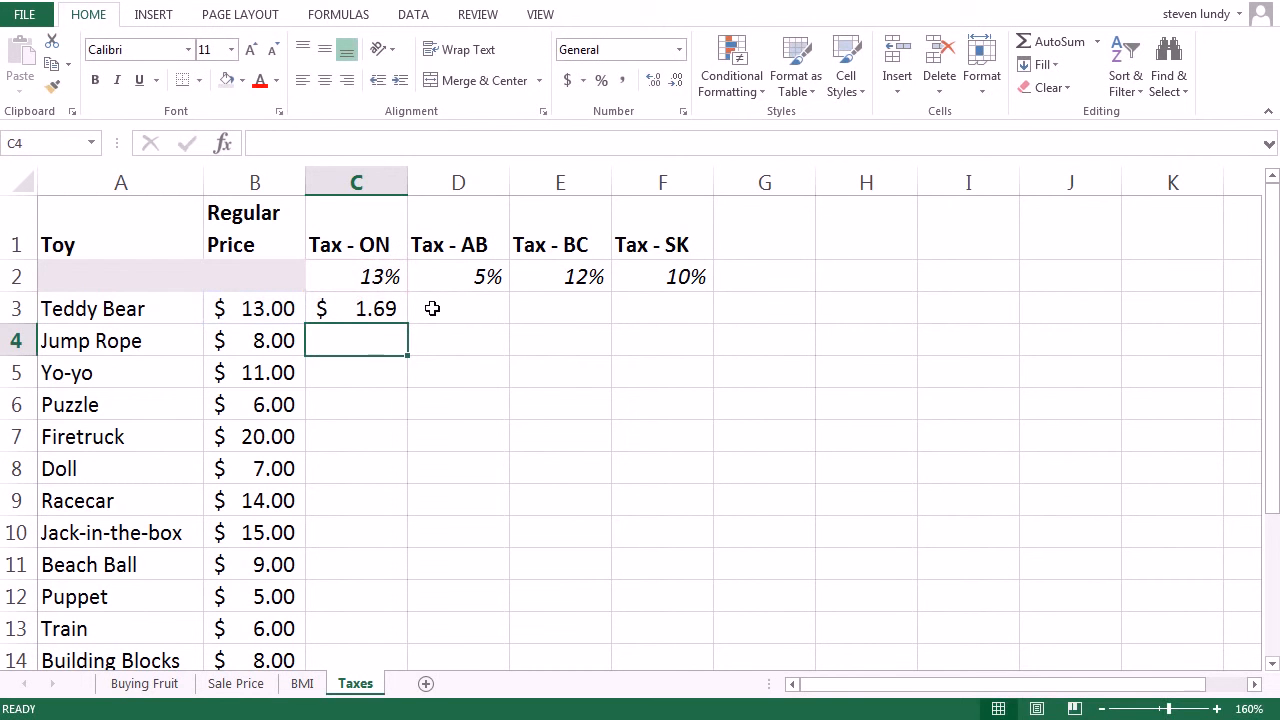
- Enter =B3*D2 in D3 as the Teddy Bear's Alberta tax
click(432, 309)
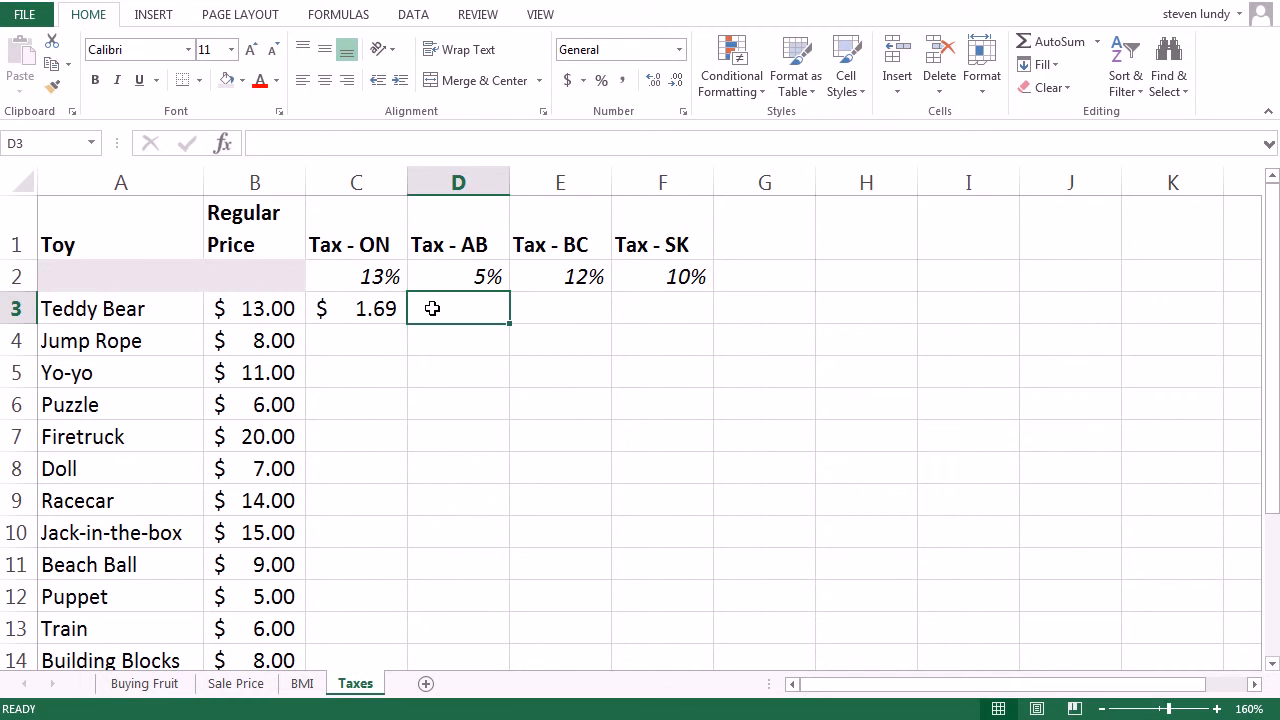
text(=)
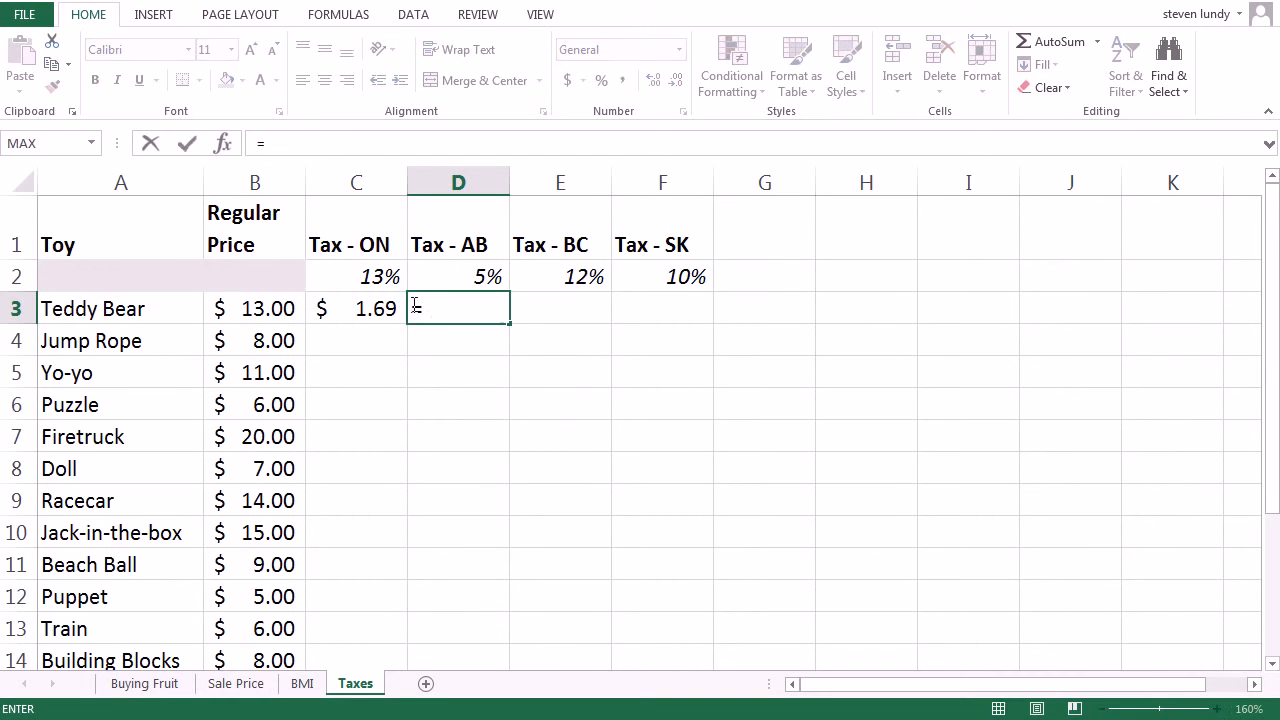
click(302, 312)
text(*)
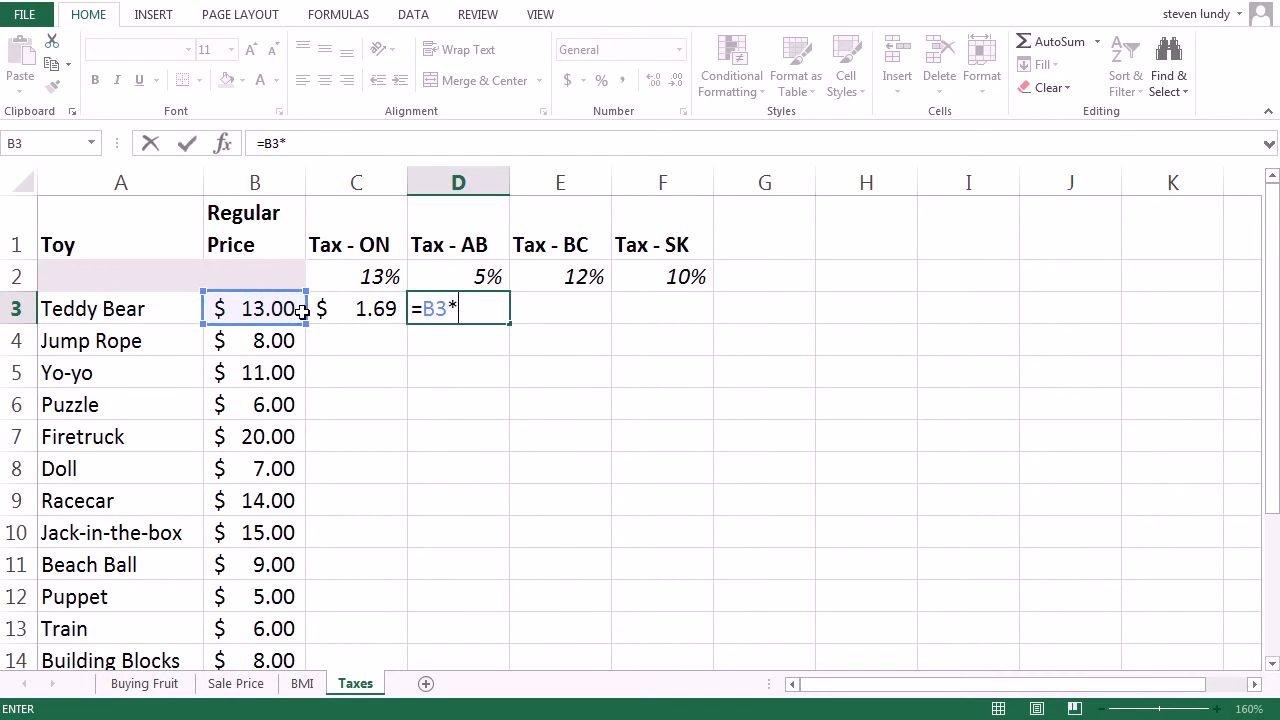
click(506, 272)
key(Return)
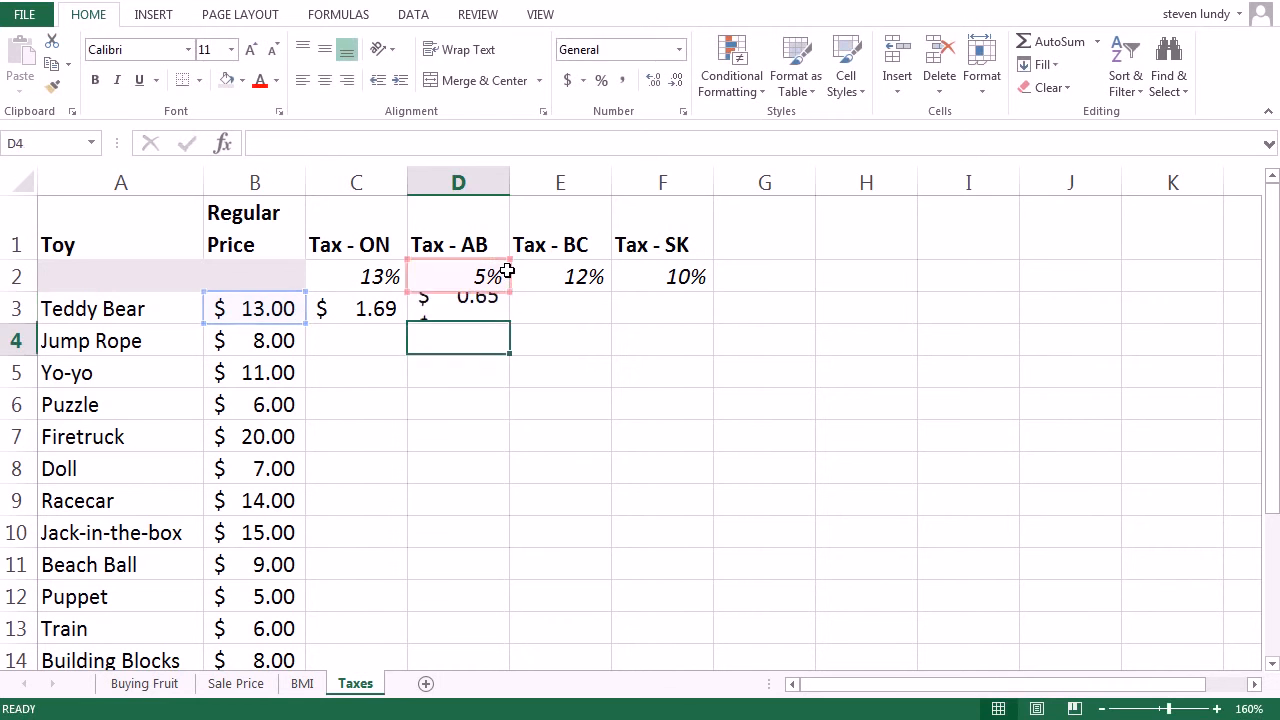
- Enter =B3*E2 in E3 as the Teddy Bear's British Columbia tax
click(522, 308)
text(=)
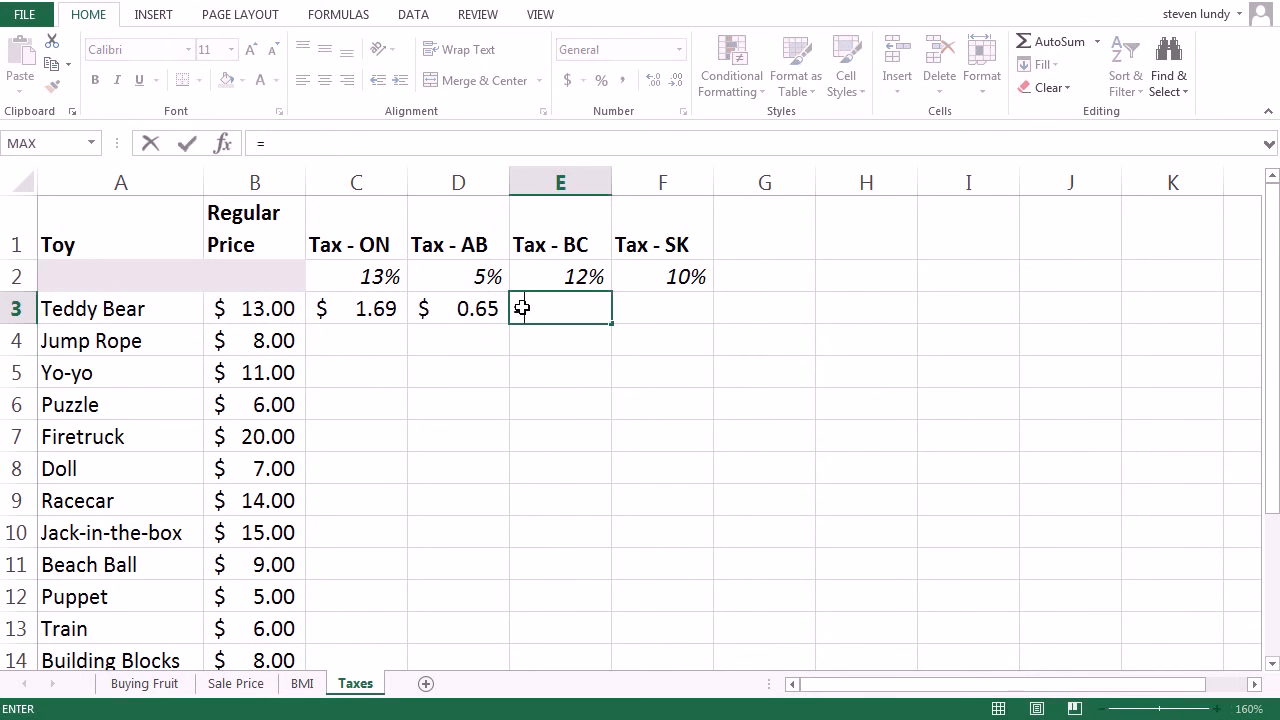
click(288, 313)
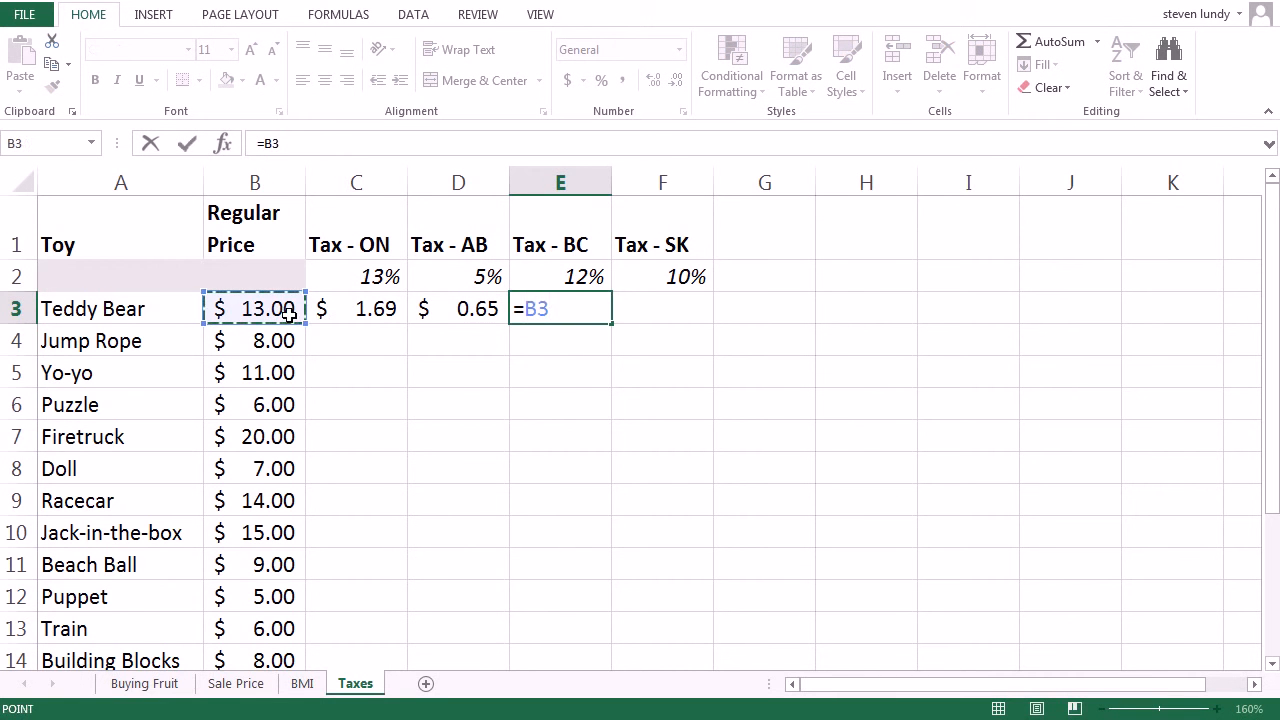
text(*)
click(546, 277)
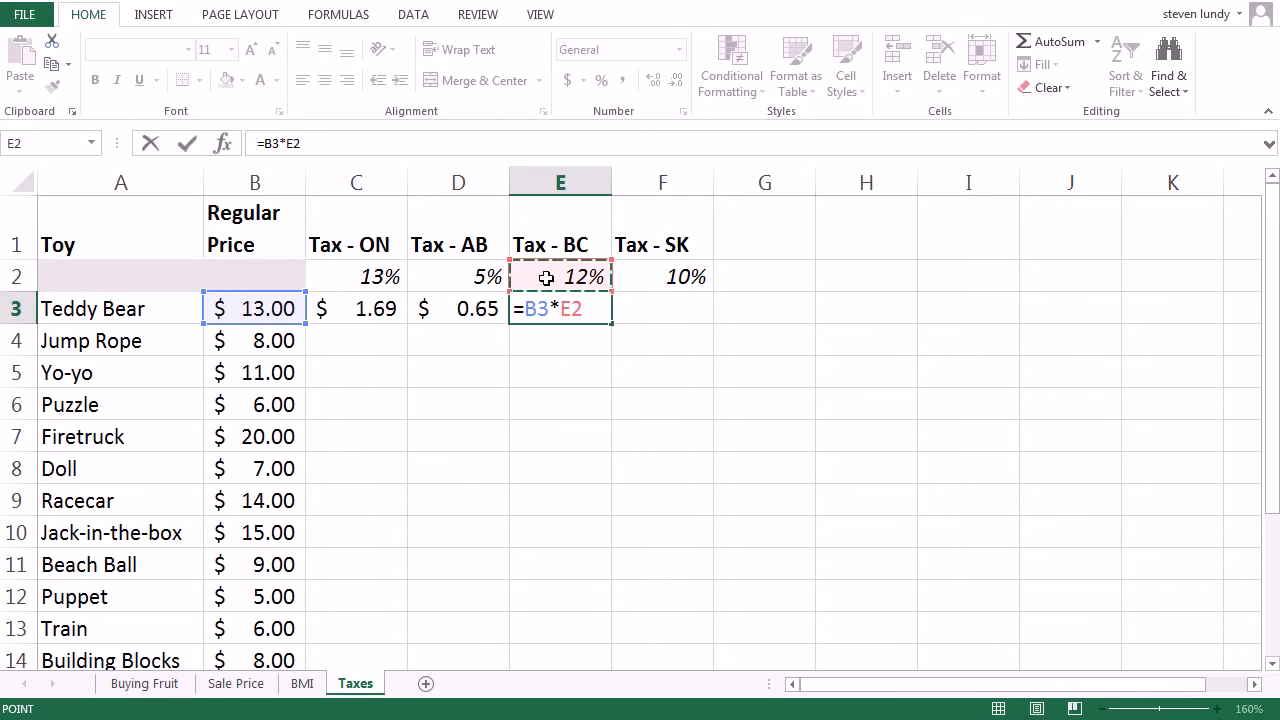
key(Return)
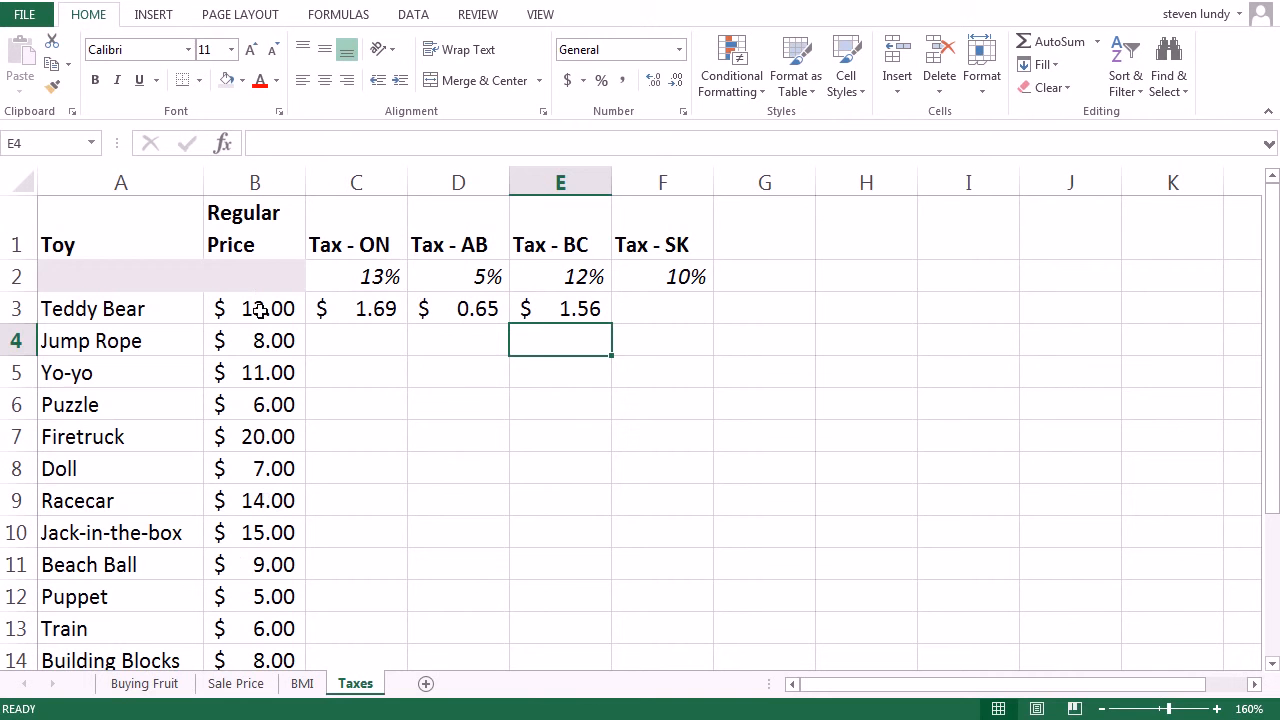
- Make the price column reference absolute in C3 so it reads =$B3*C2, and fill the formula across to F3
double_click(350, 309)
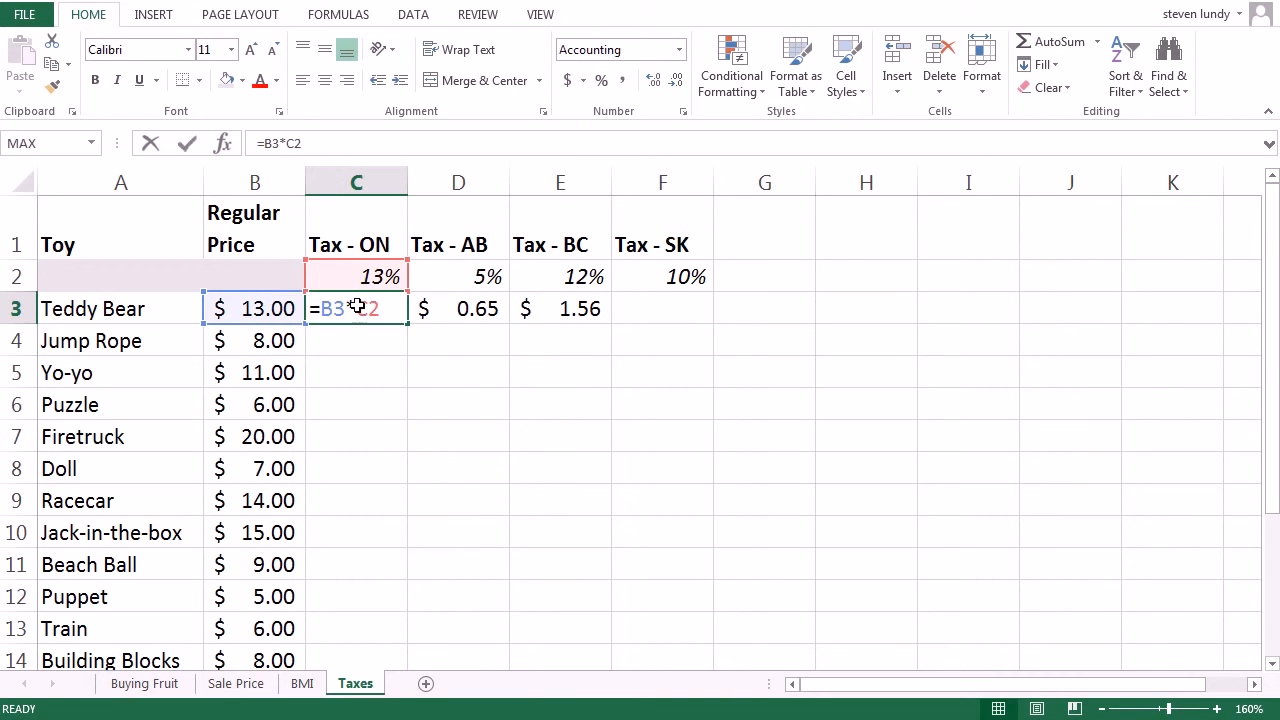
click(322, 309)
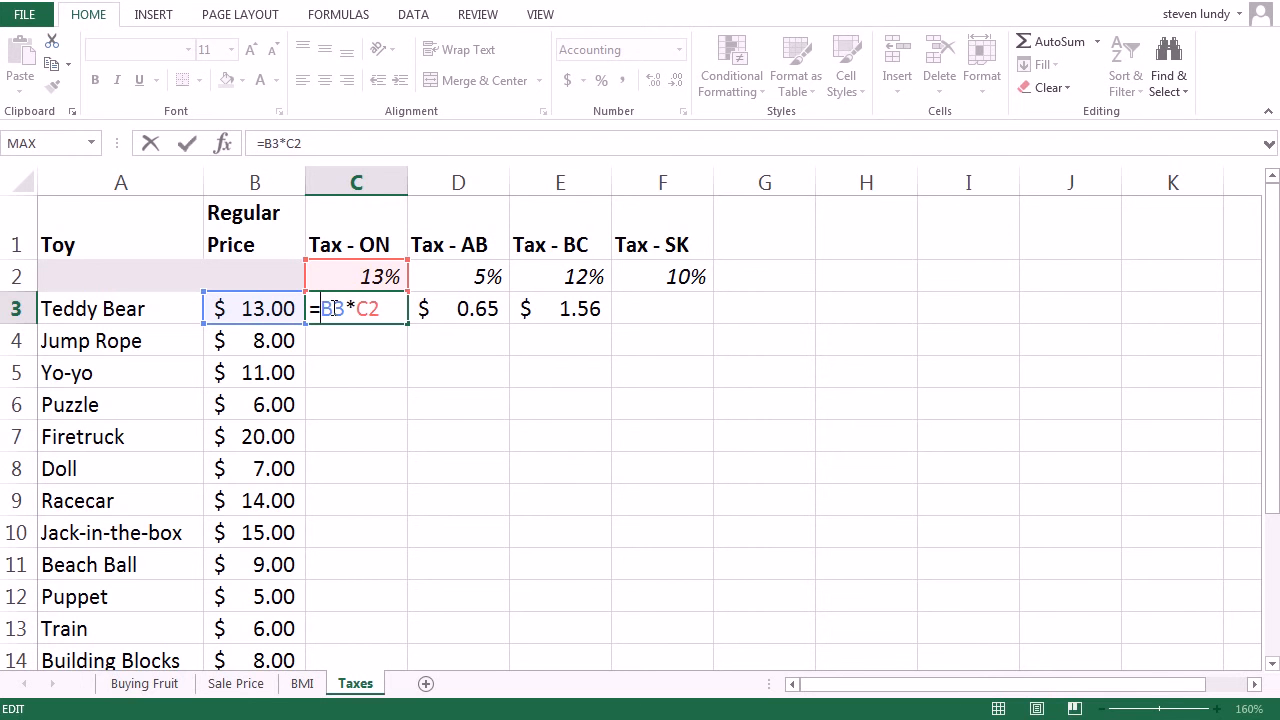
text($)
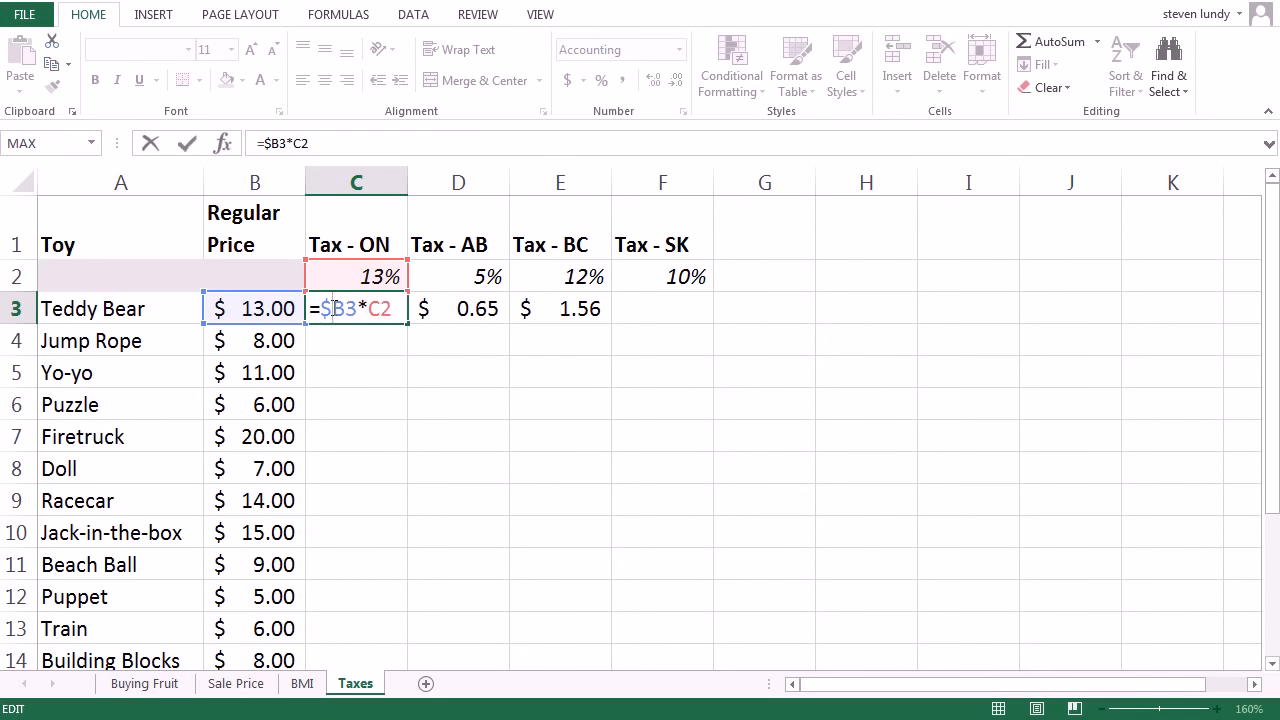
key(Return)
click(352, 311)
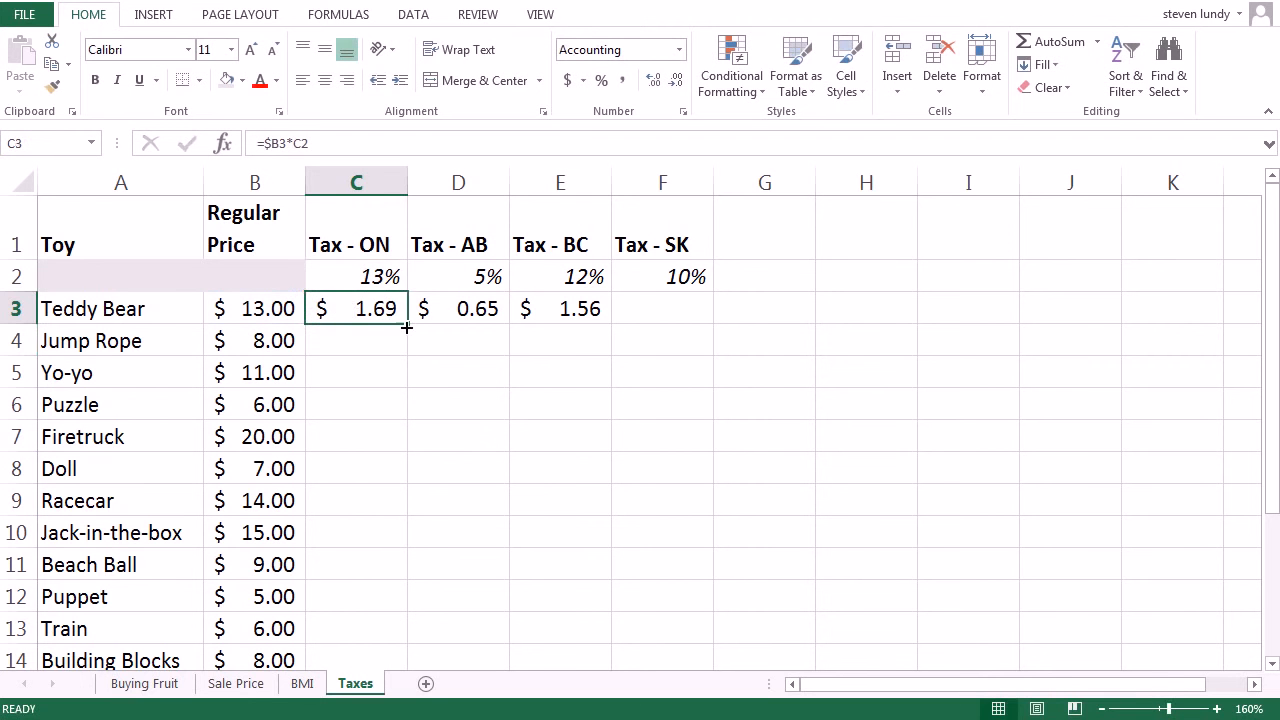
drag(425, 327, 663, 306)
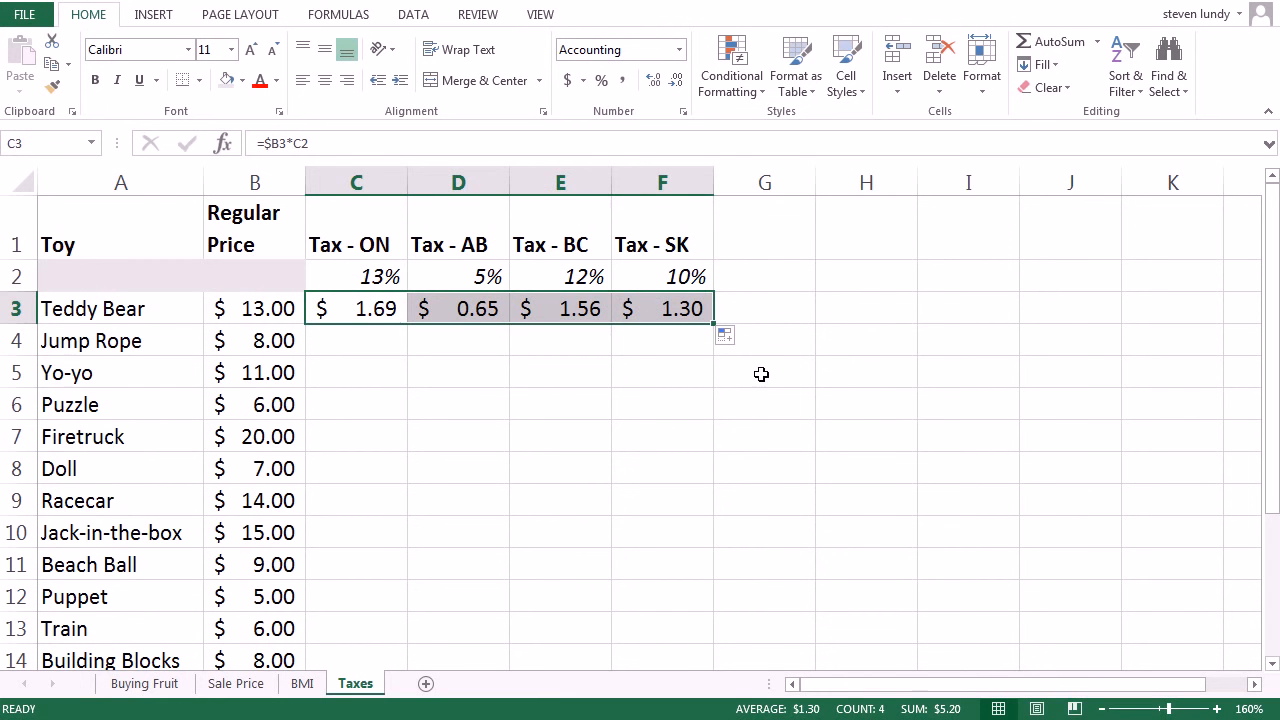
- Enter =B4*C2 in C4 as the Jump Rope's Ontario tax
click(364, 345)
text(=)
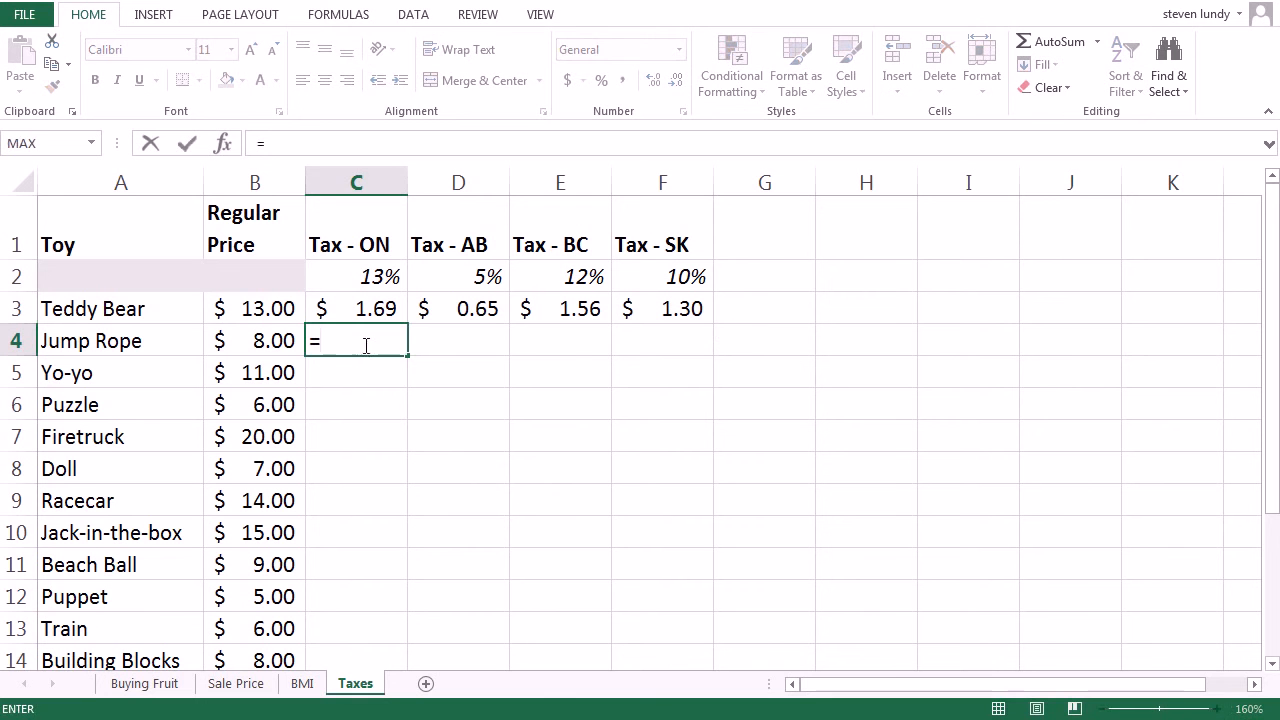
click(285, 340)
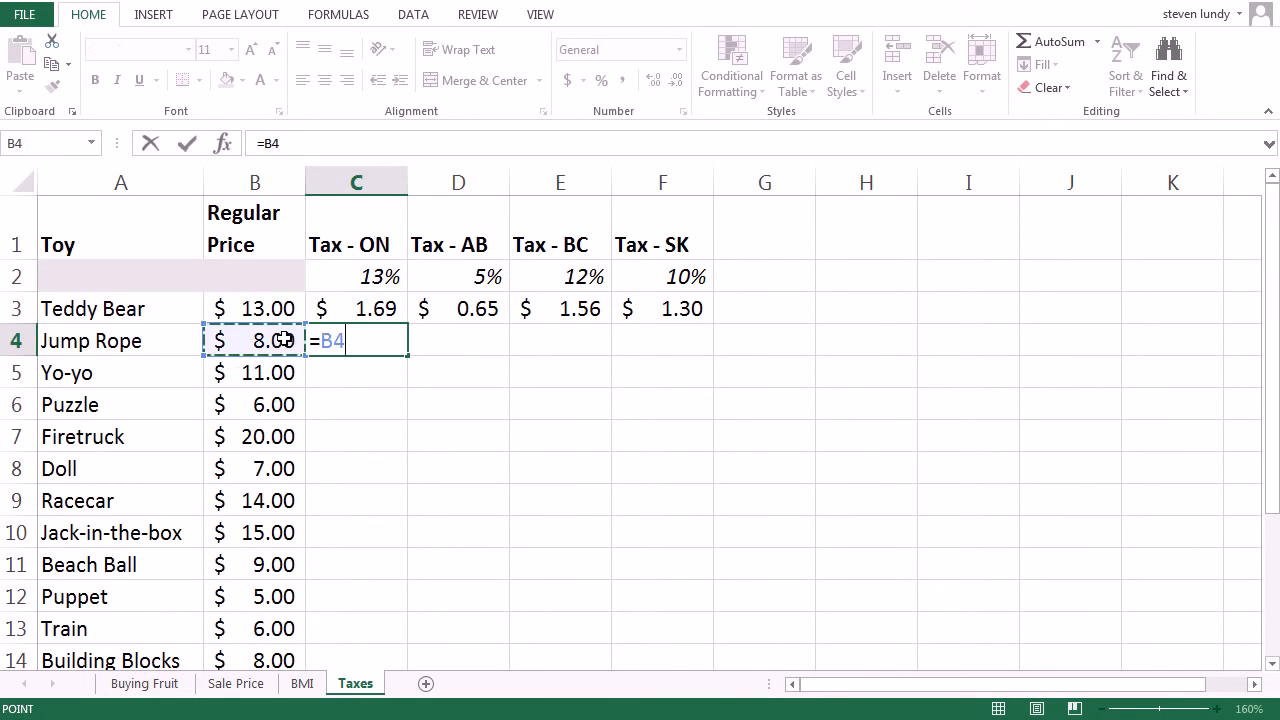
text(*)
click(385, 277)
key(Return)
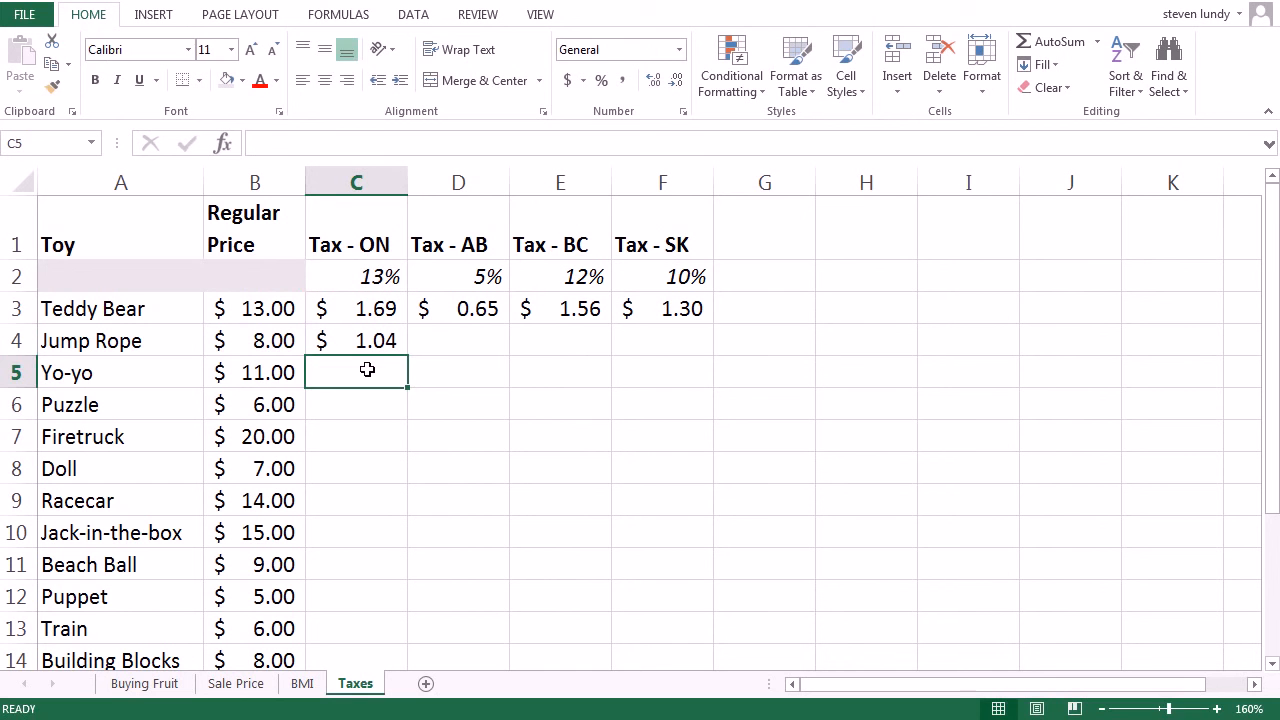
- Enter =B5*C2 in C5 as the Yo-yo's Ontario tax
text(=)
click(240, 372)
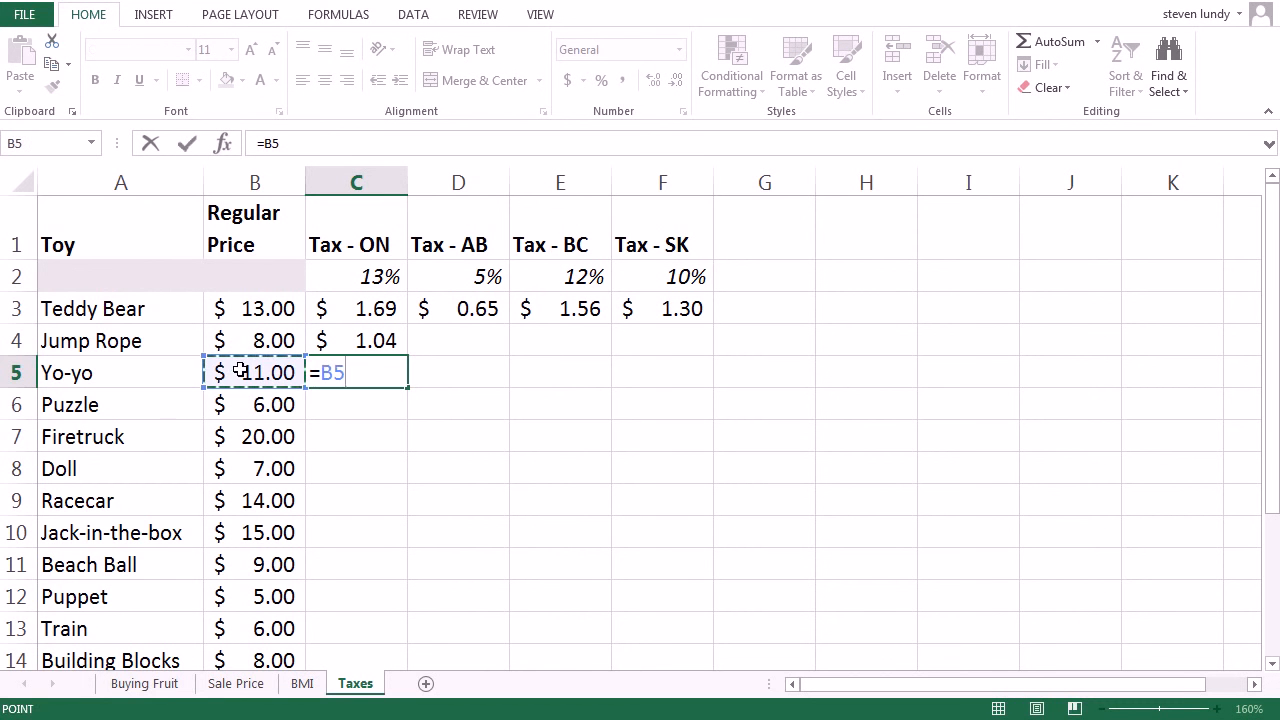
text(*)
click(336, 276)
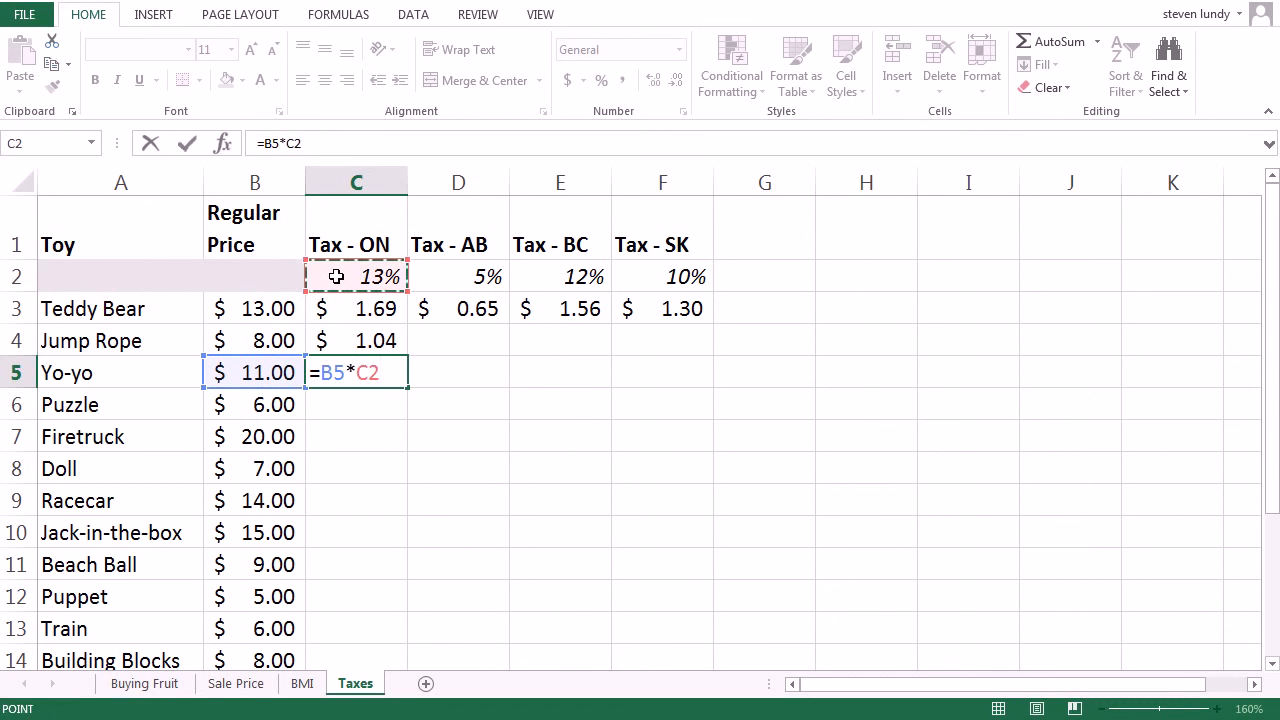
key(Return)
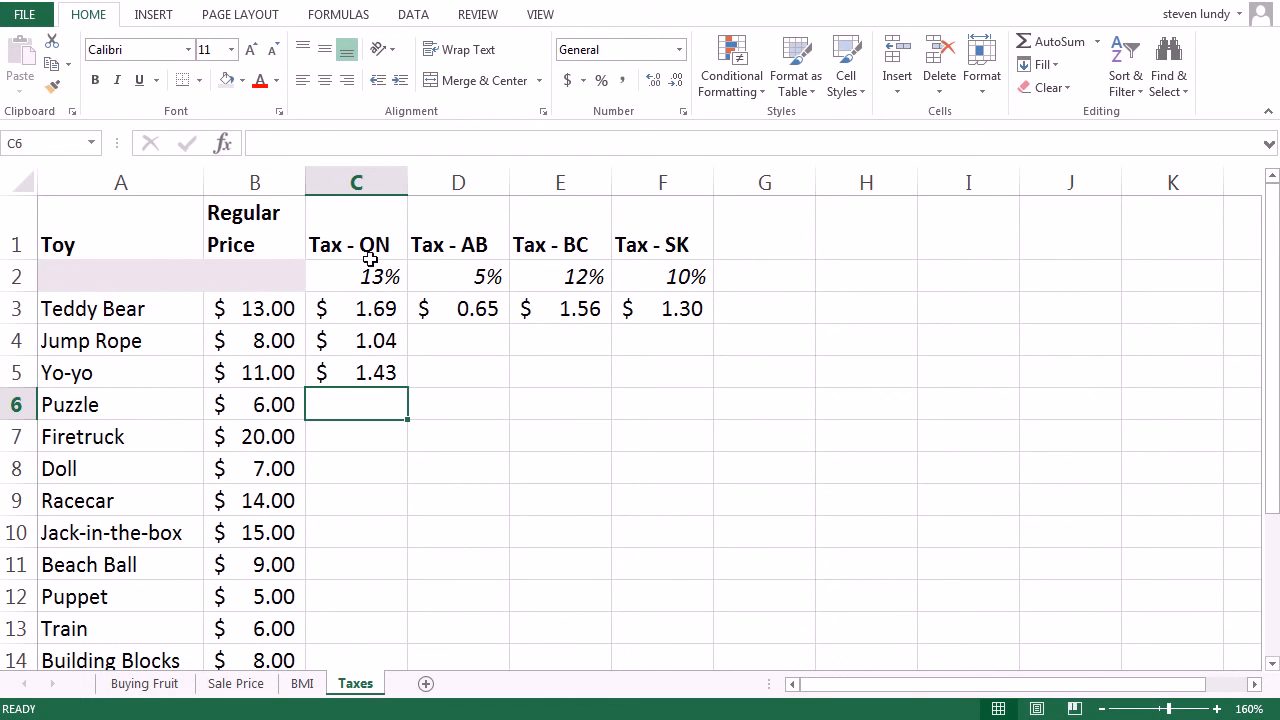
- Make the tax rate row reference absolute in C3 so it reads =$B3*C$2, and fill the formula over C3:F14
click(680, 274)
drag(581, 277, 392, 279)
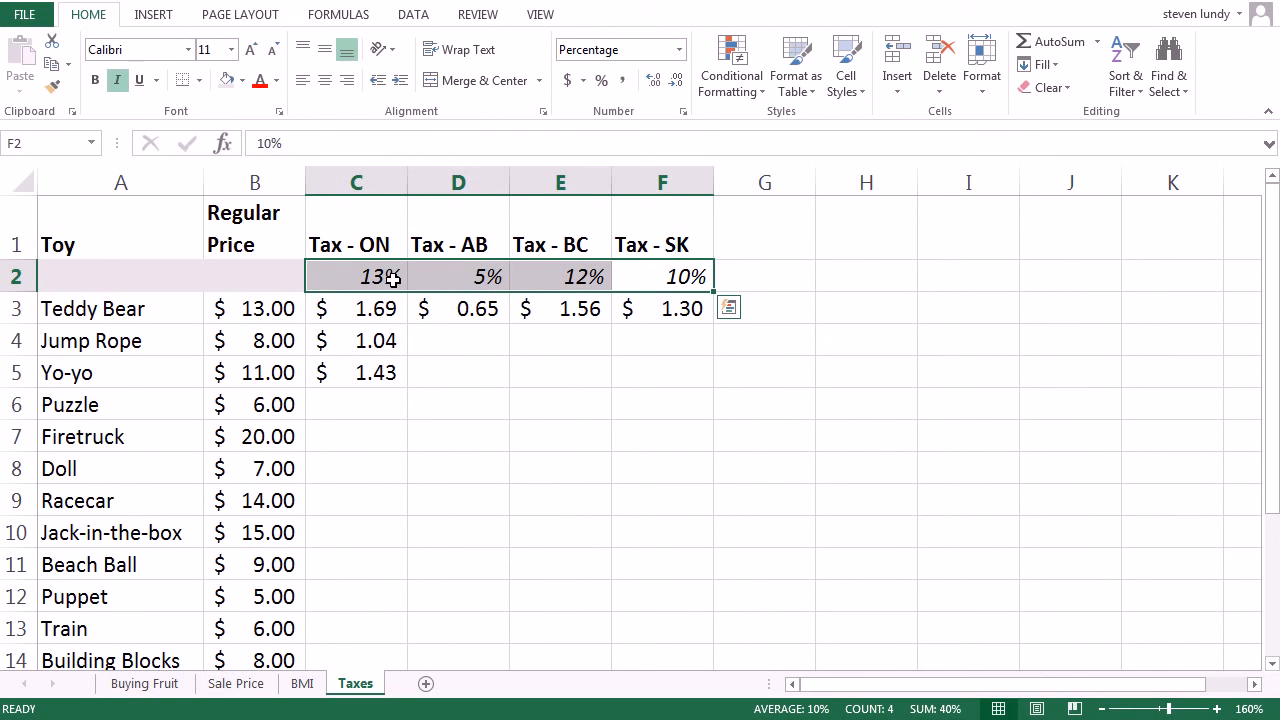
click(380, 307)
double_click(378, 309)
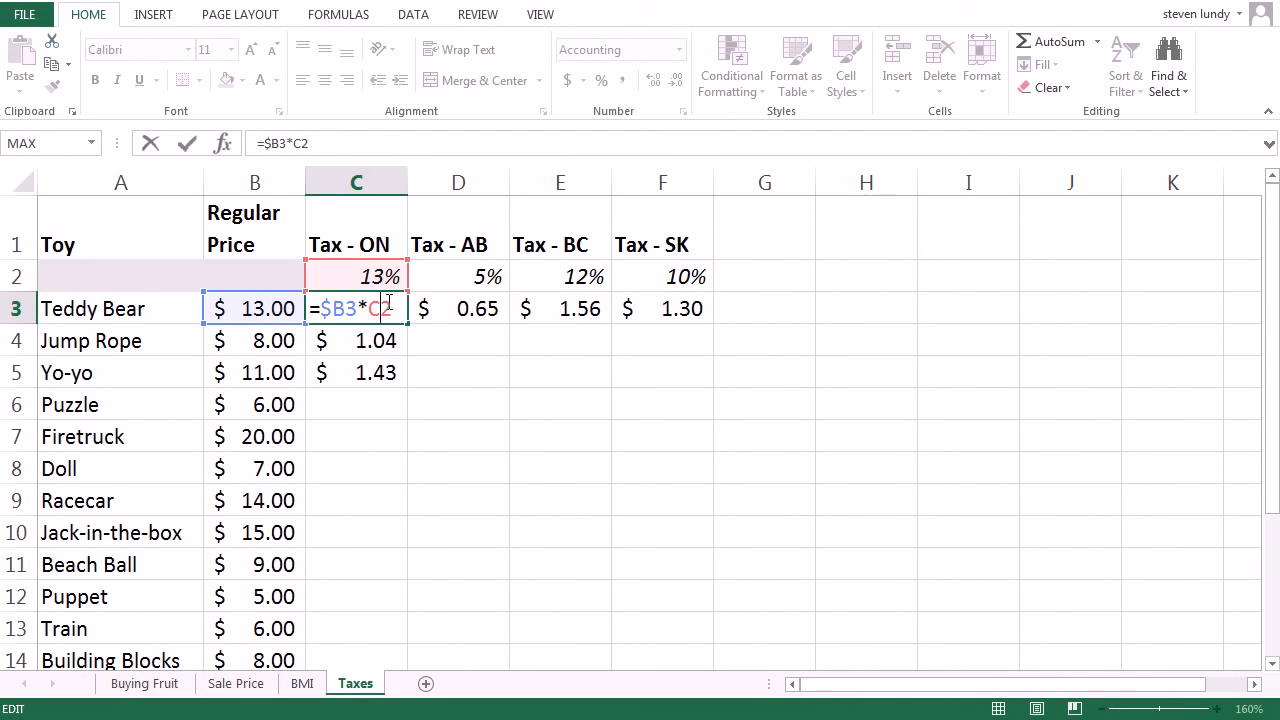
click(387, 305)
text($)
key(Return)
key(Up)
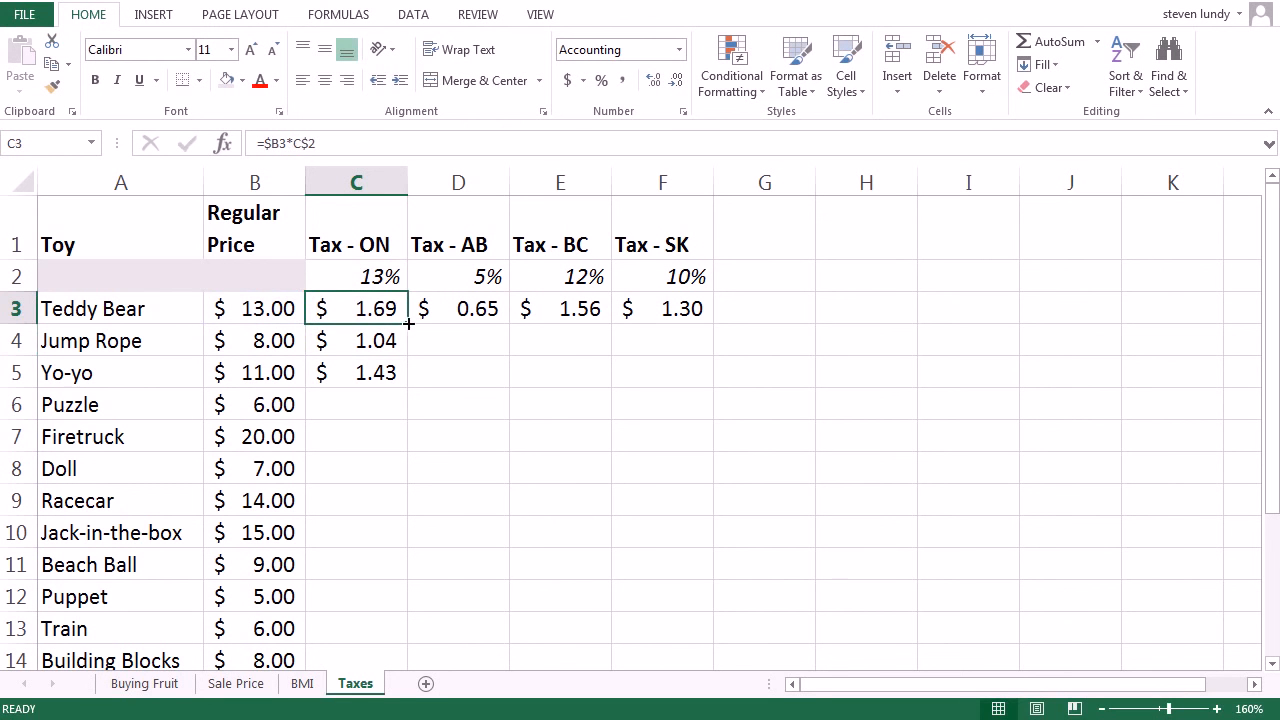
drag(408, 323, 697, 600)
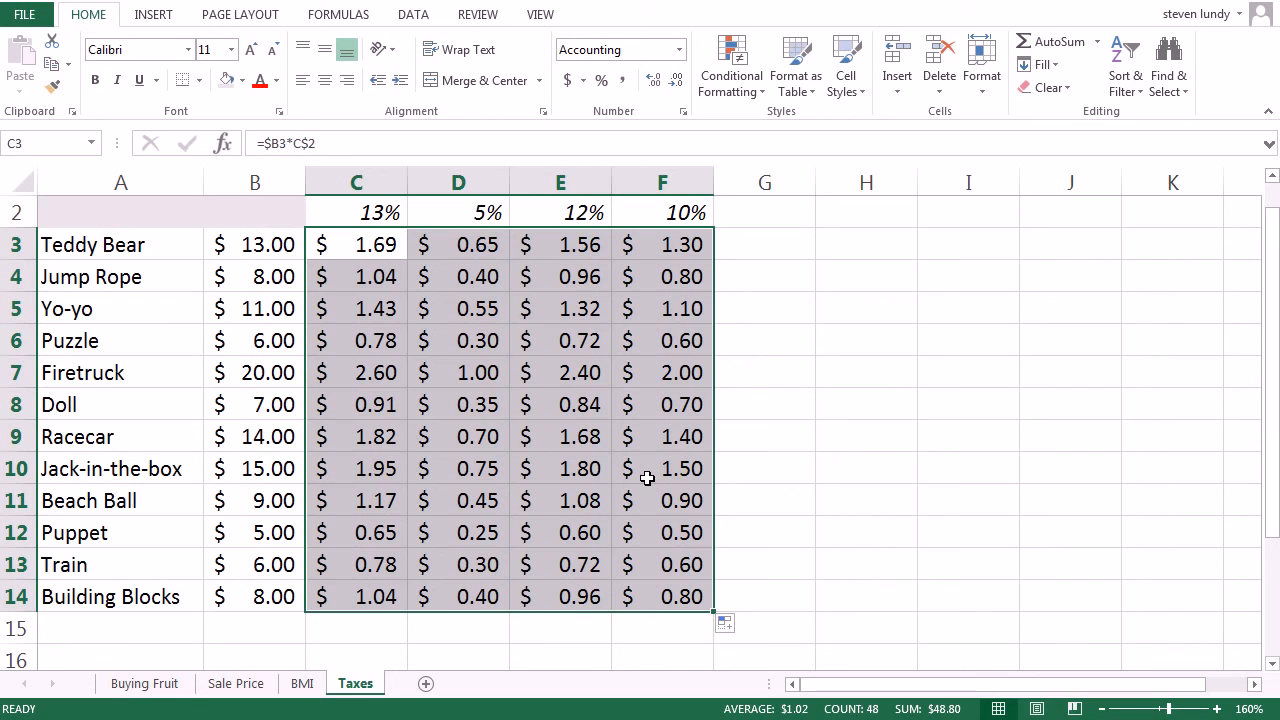
click(777, 457)
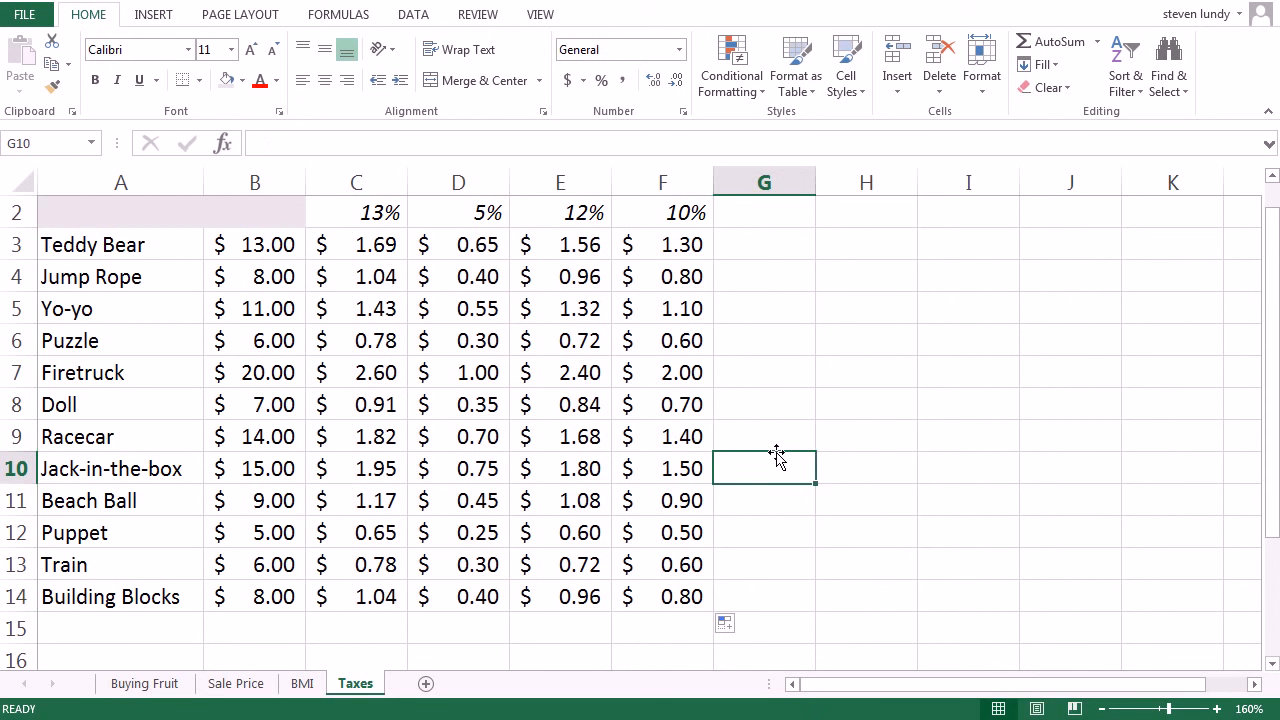